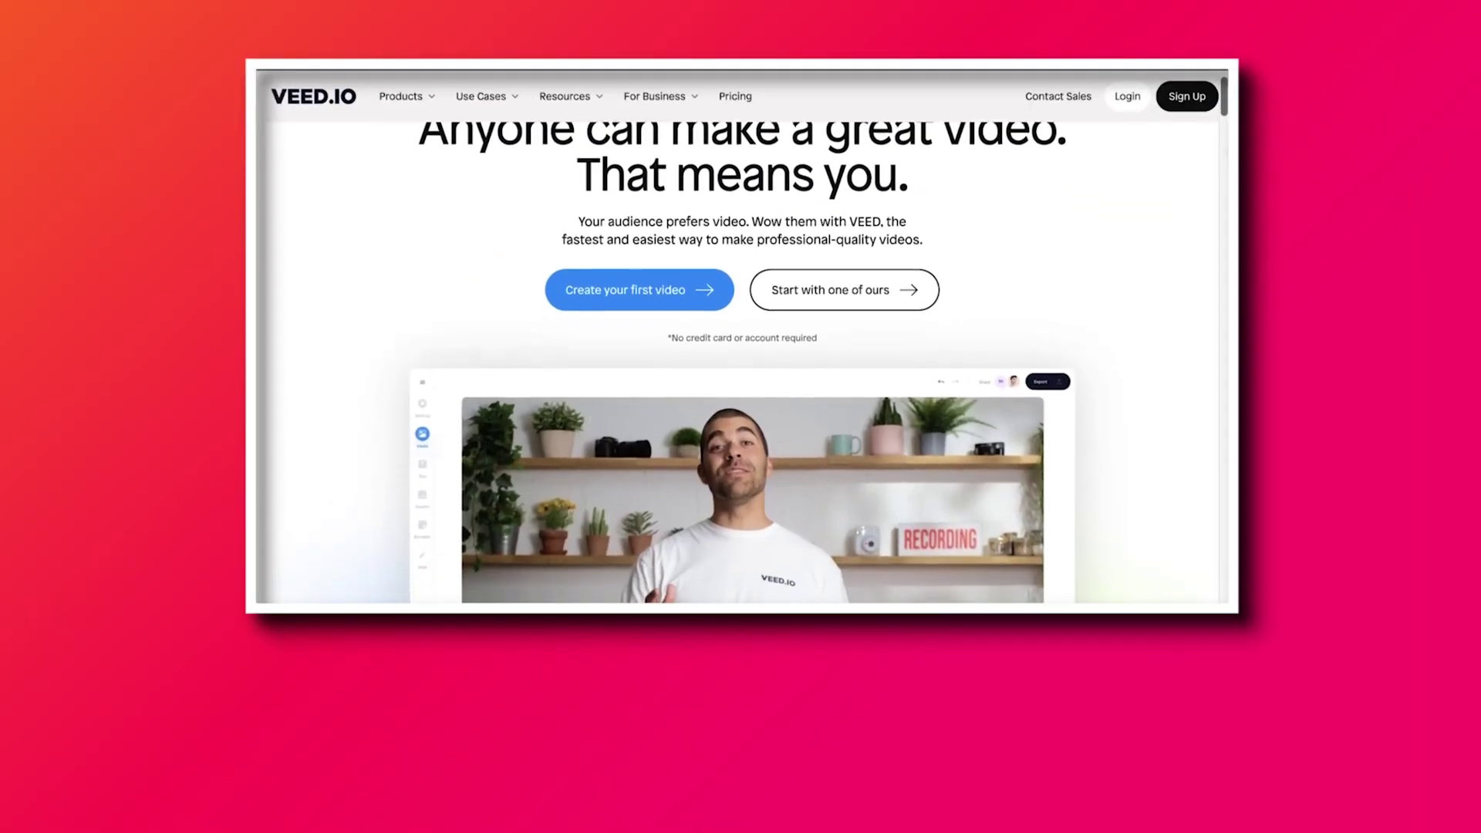
Step: Scroll down the VEED homepage to find 'Create your first video'
scroll(742, 347, "down", 2)
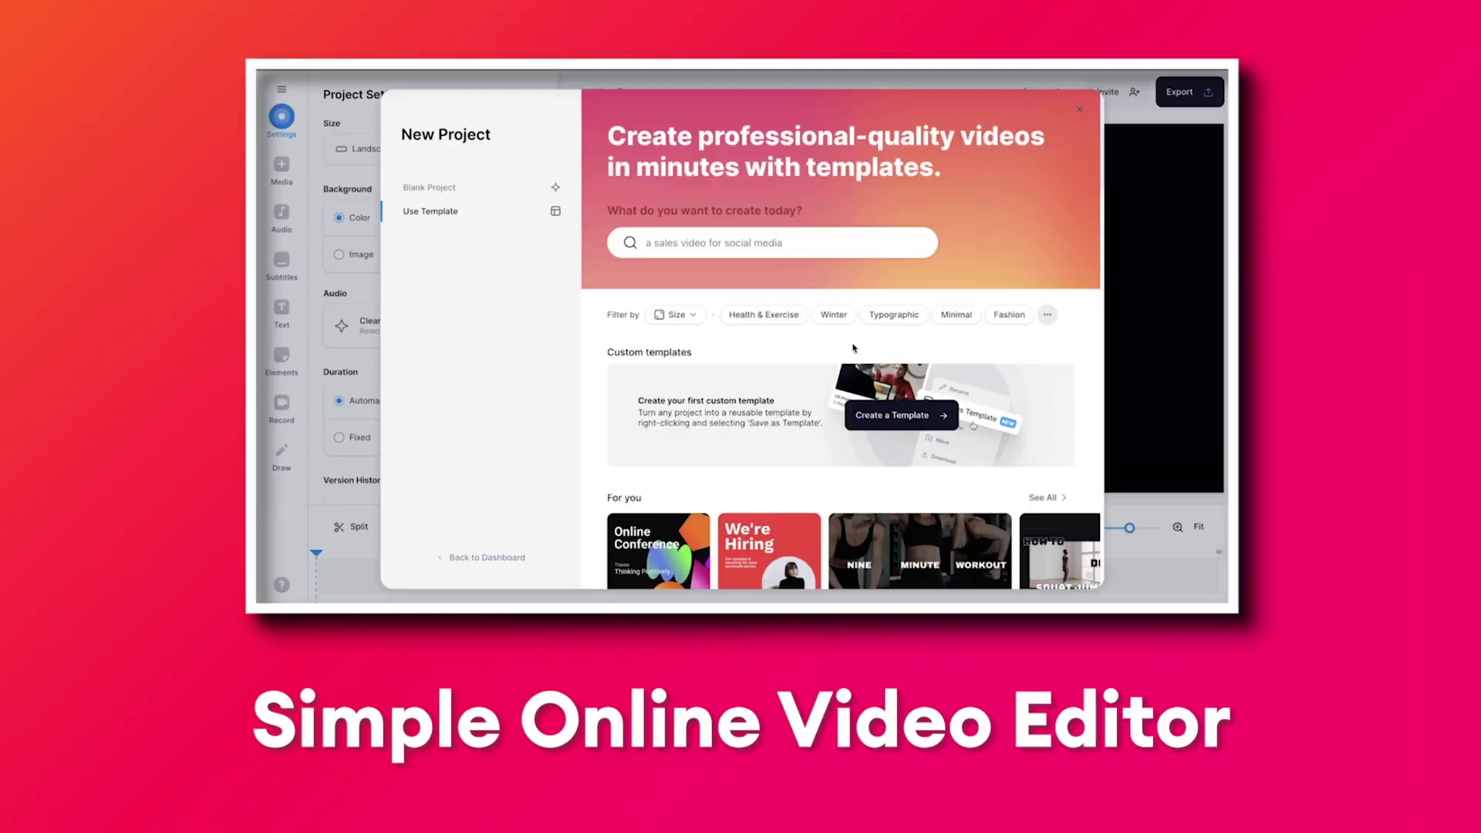
scroll(853, 344, "down", 5)
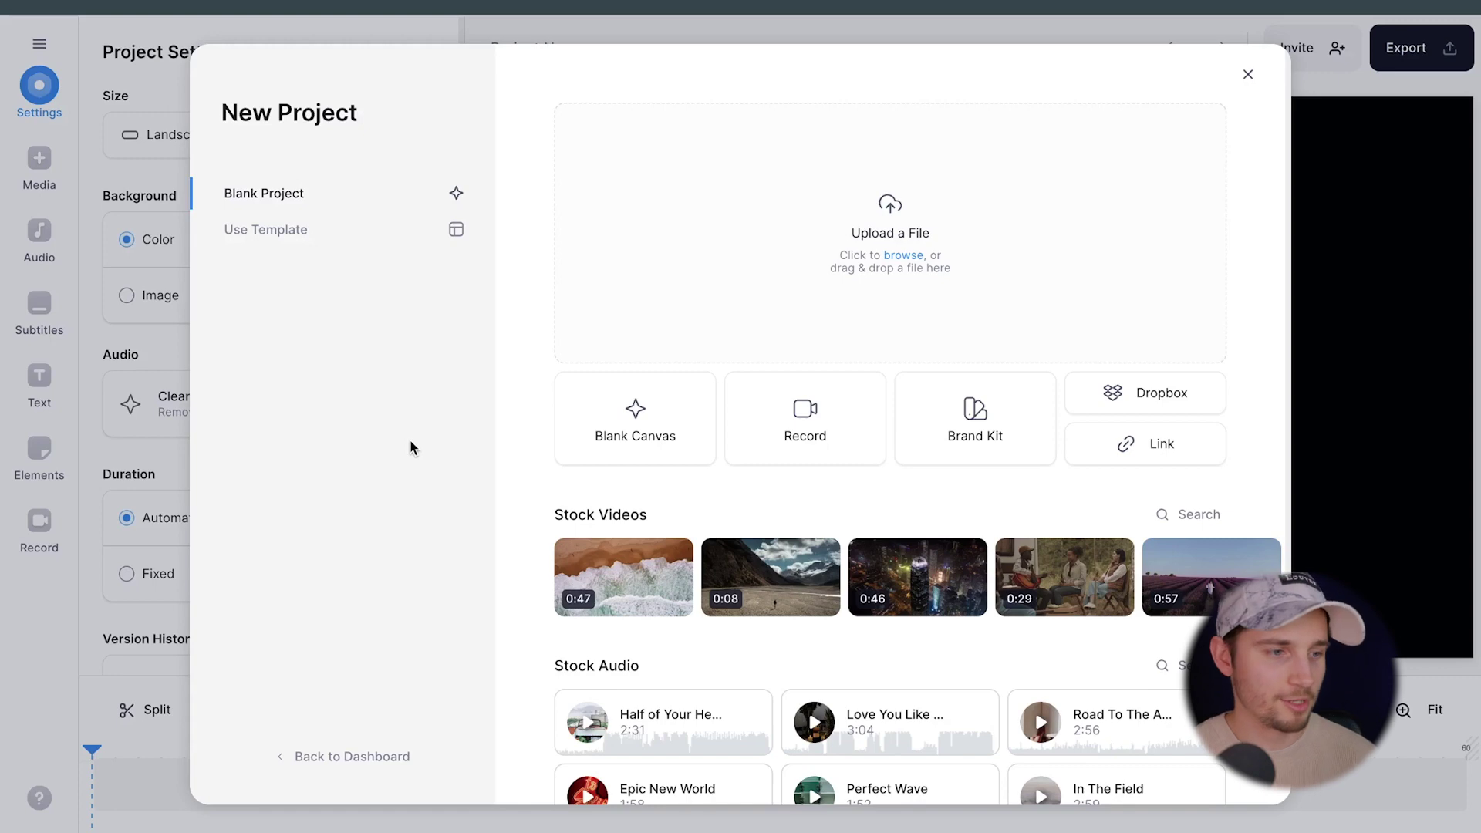
Step: Switch to templates and search the gallery for 'podcast'
left_click(291, 243)
scroll(835, 521, "down", 3)
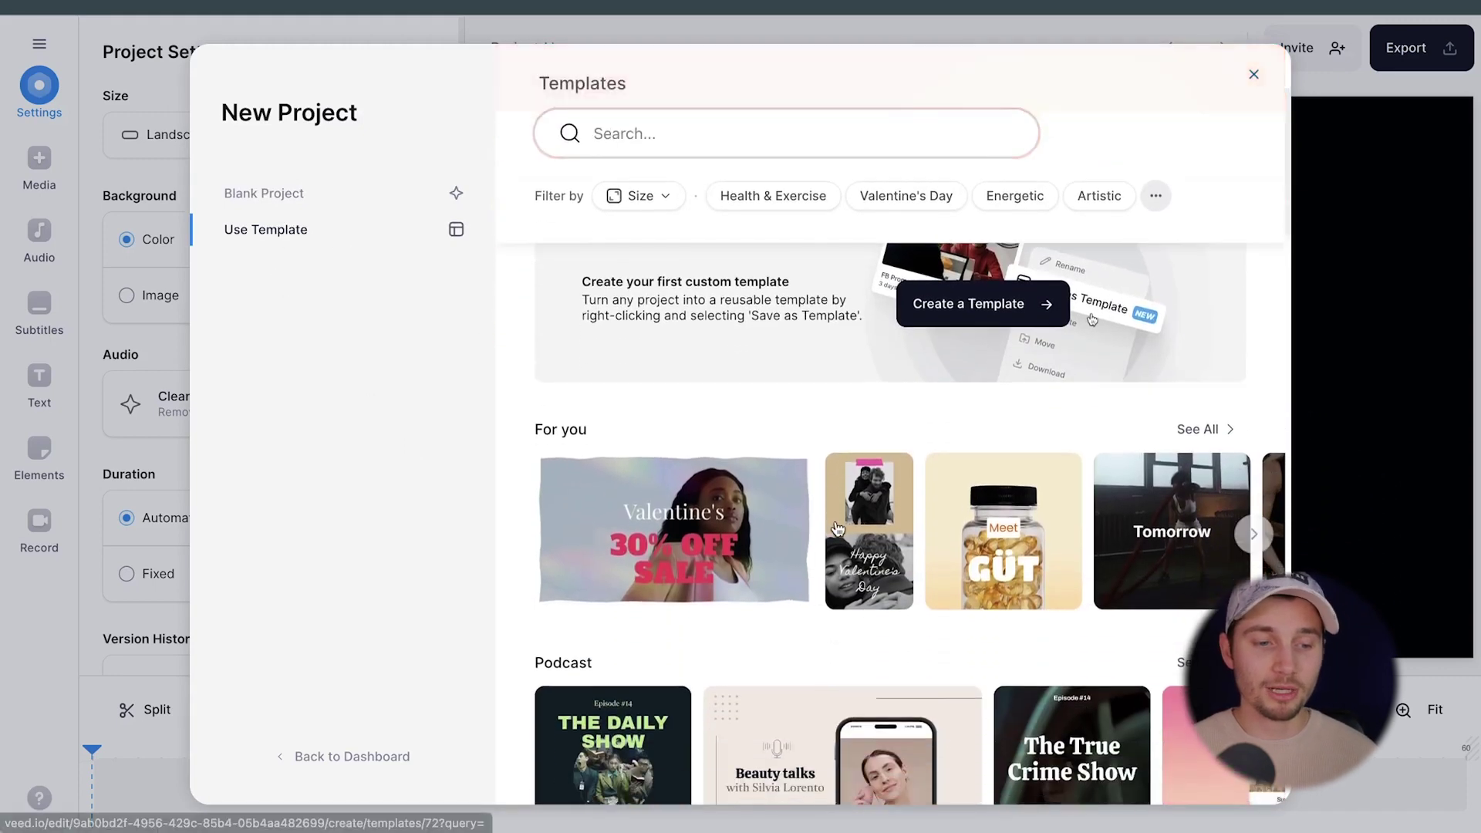
scroll(837, 528, "down", 5)
scroll(769, 340, "up", 10)
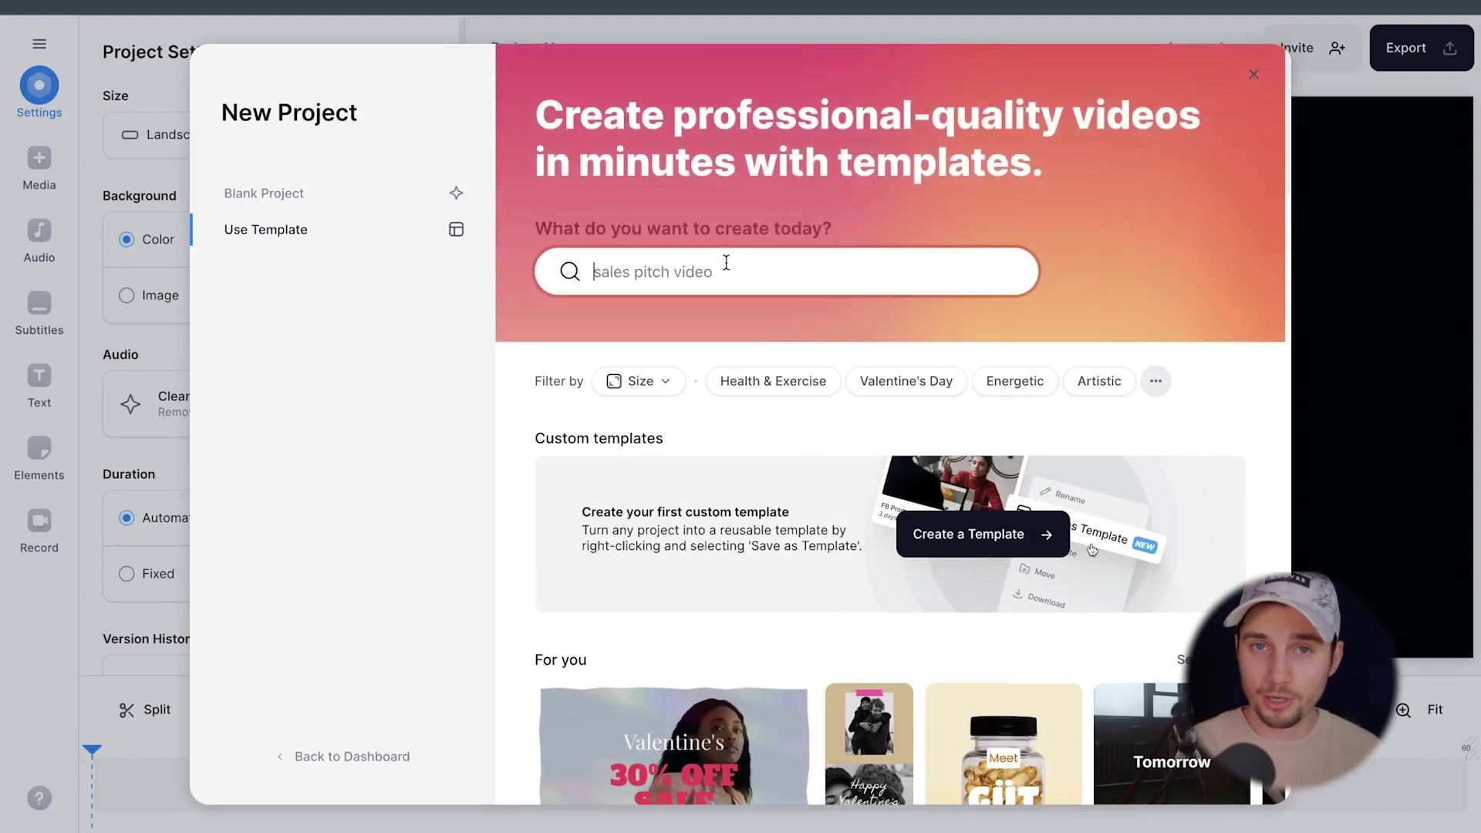
left_click(725, 271)
type("podcast")
key("Return")
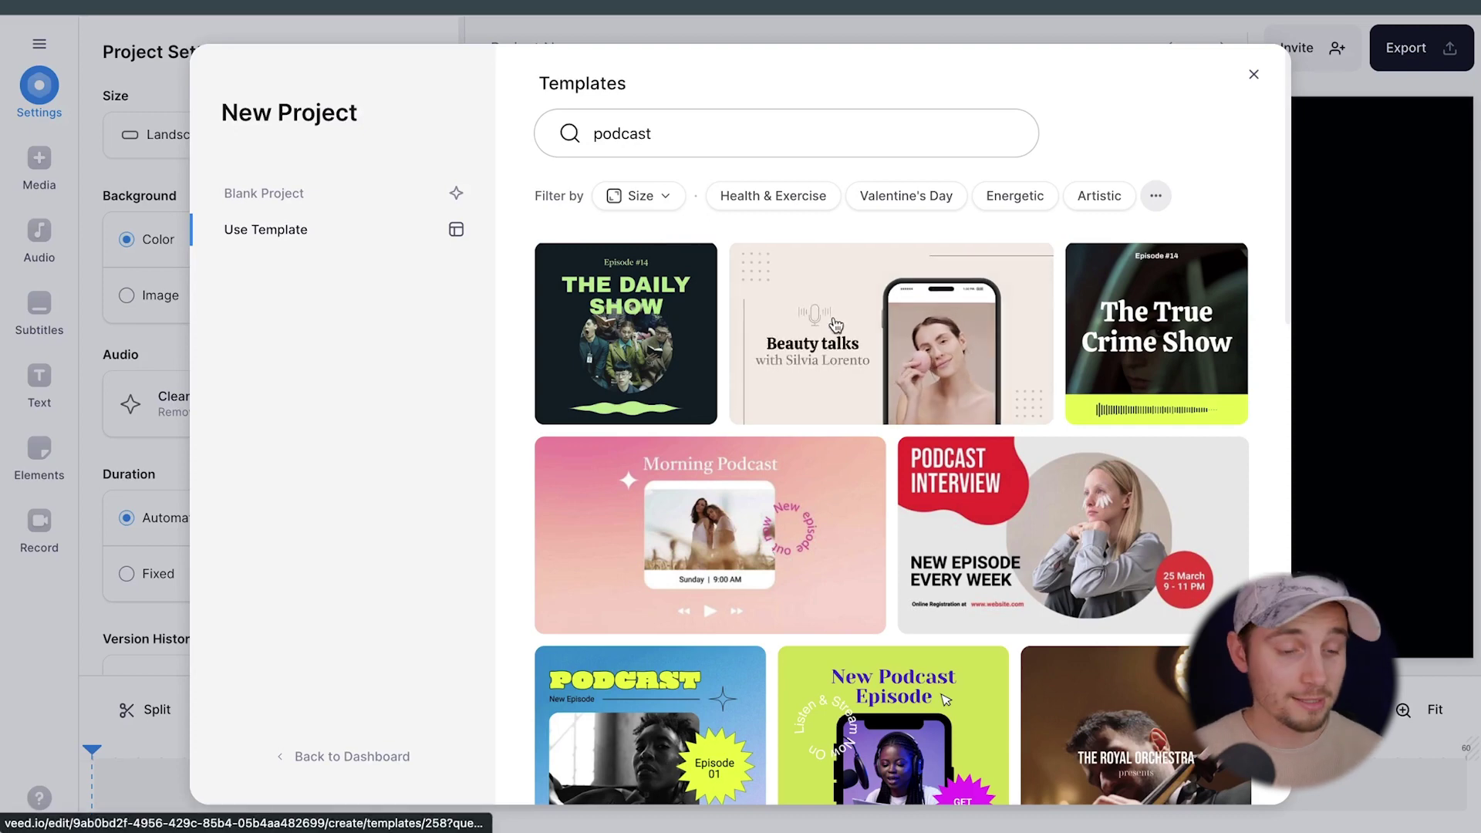
Step: Filter the podcast templates to Portrait size and open Internal Zoom Presentation
scroll(835, 325, "down", 2)
scroll(835, 324, "down", 2)
scroll(828, 316, "up", 4)
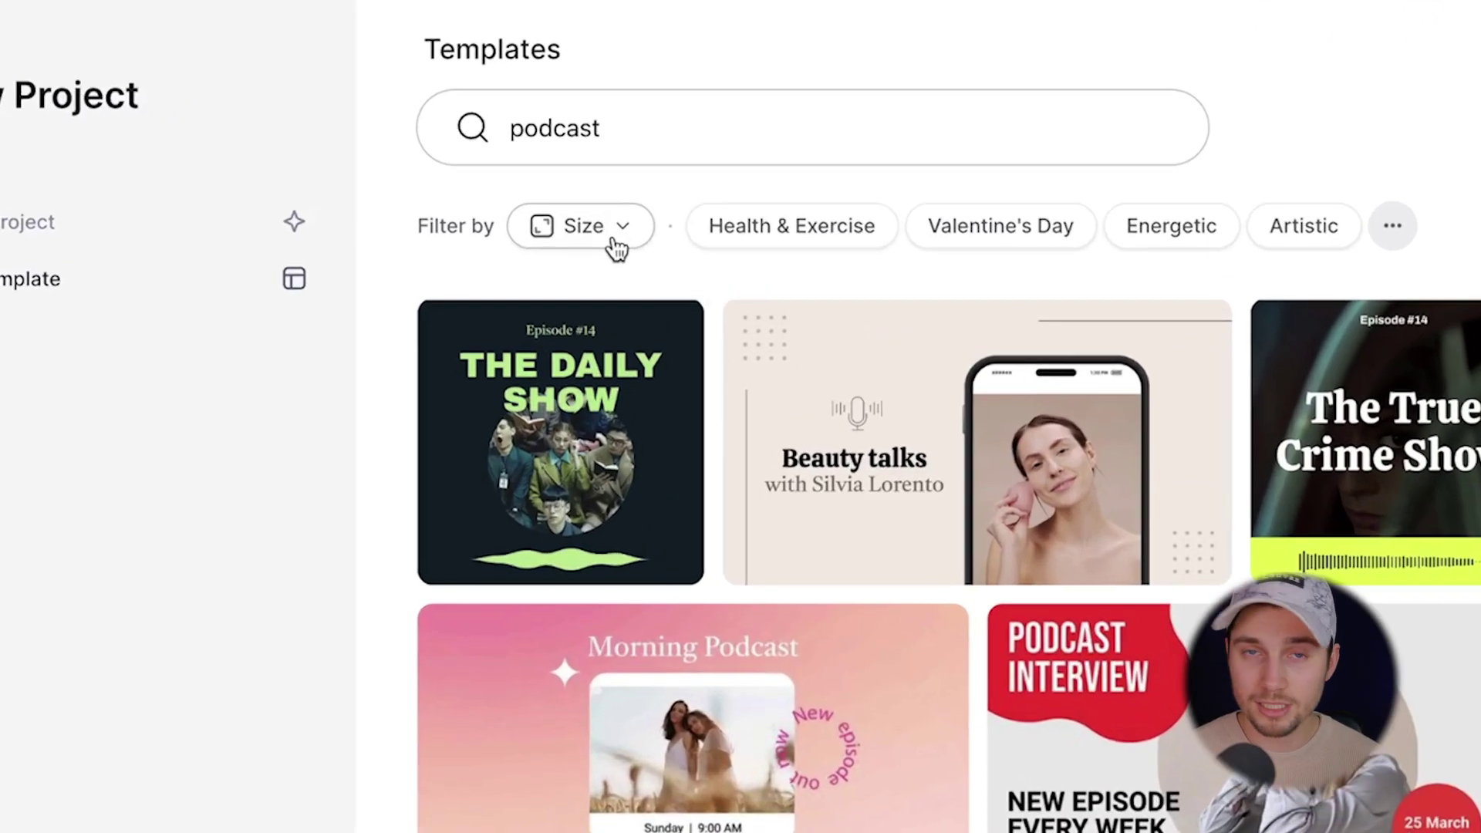
left_click(615, 245)
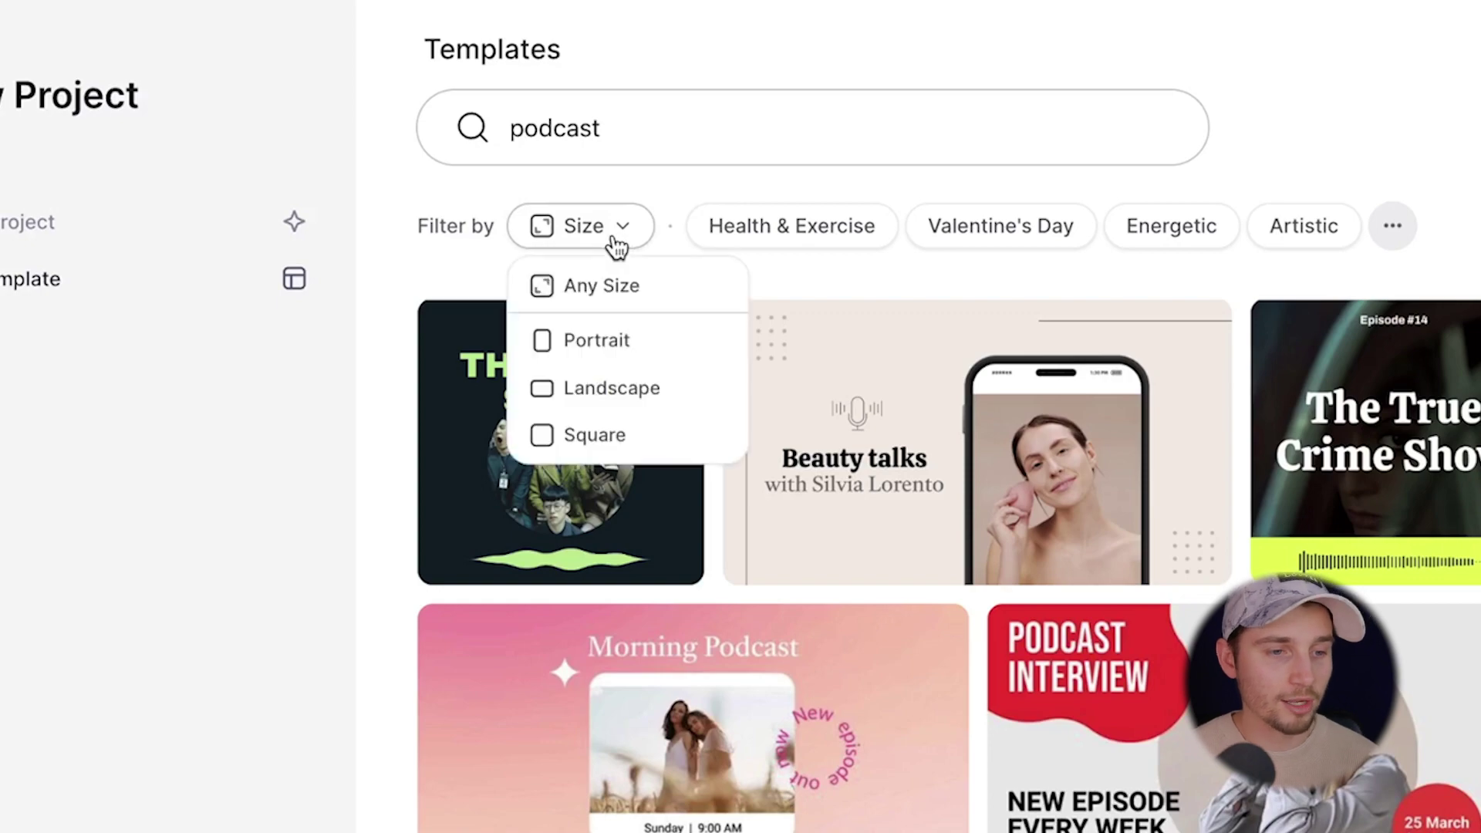
left_click(654, 353)
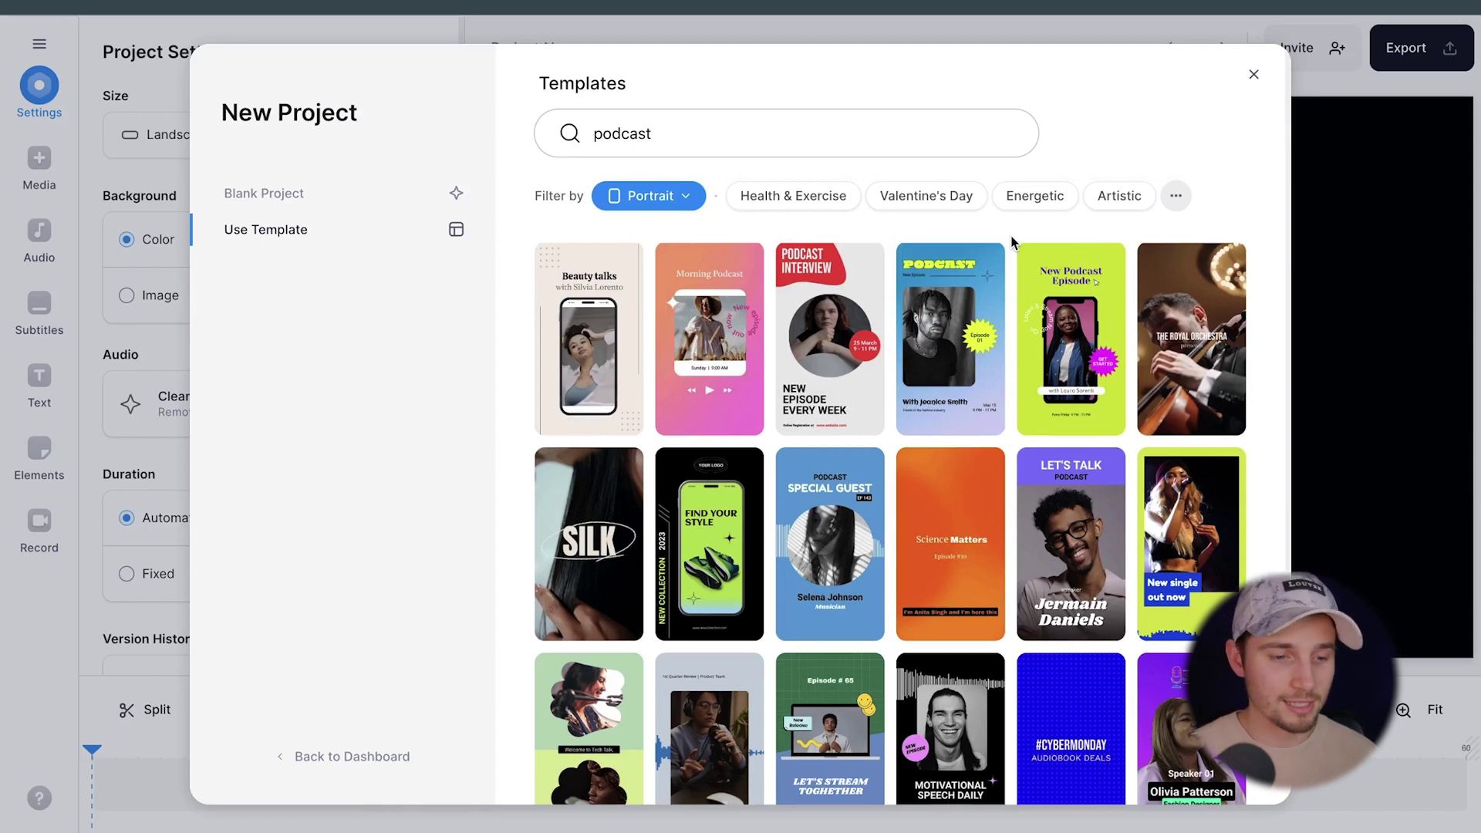
scroll(907, 352, "down", 2)
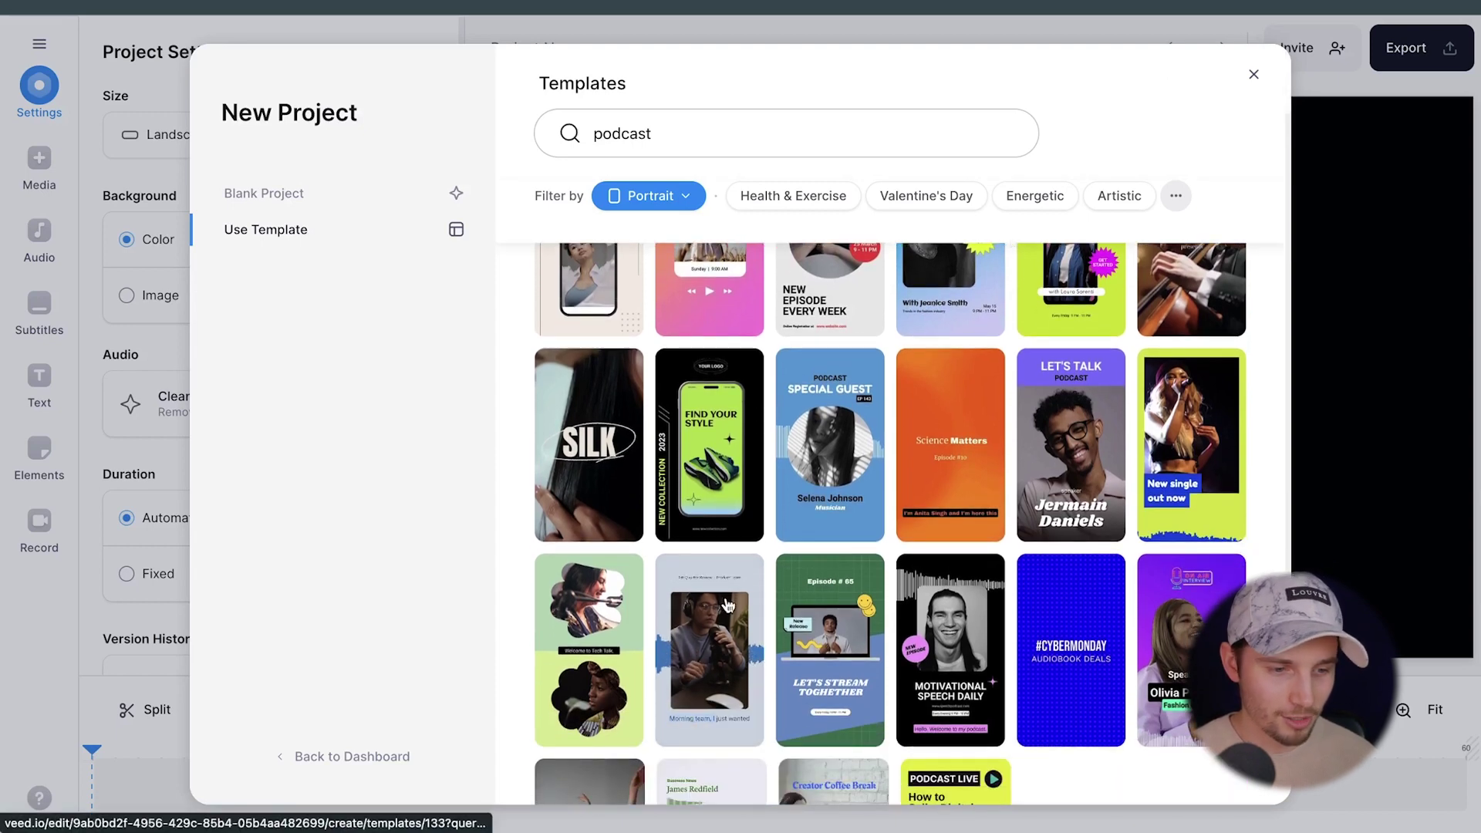
left_click(726, 602)
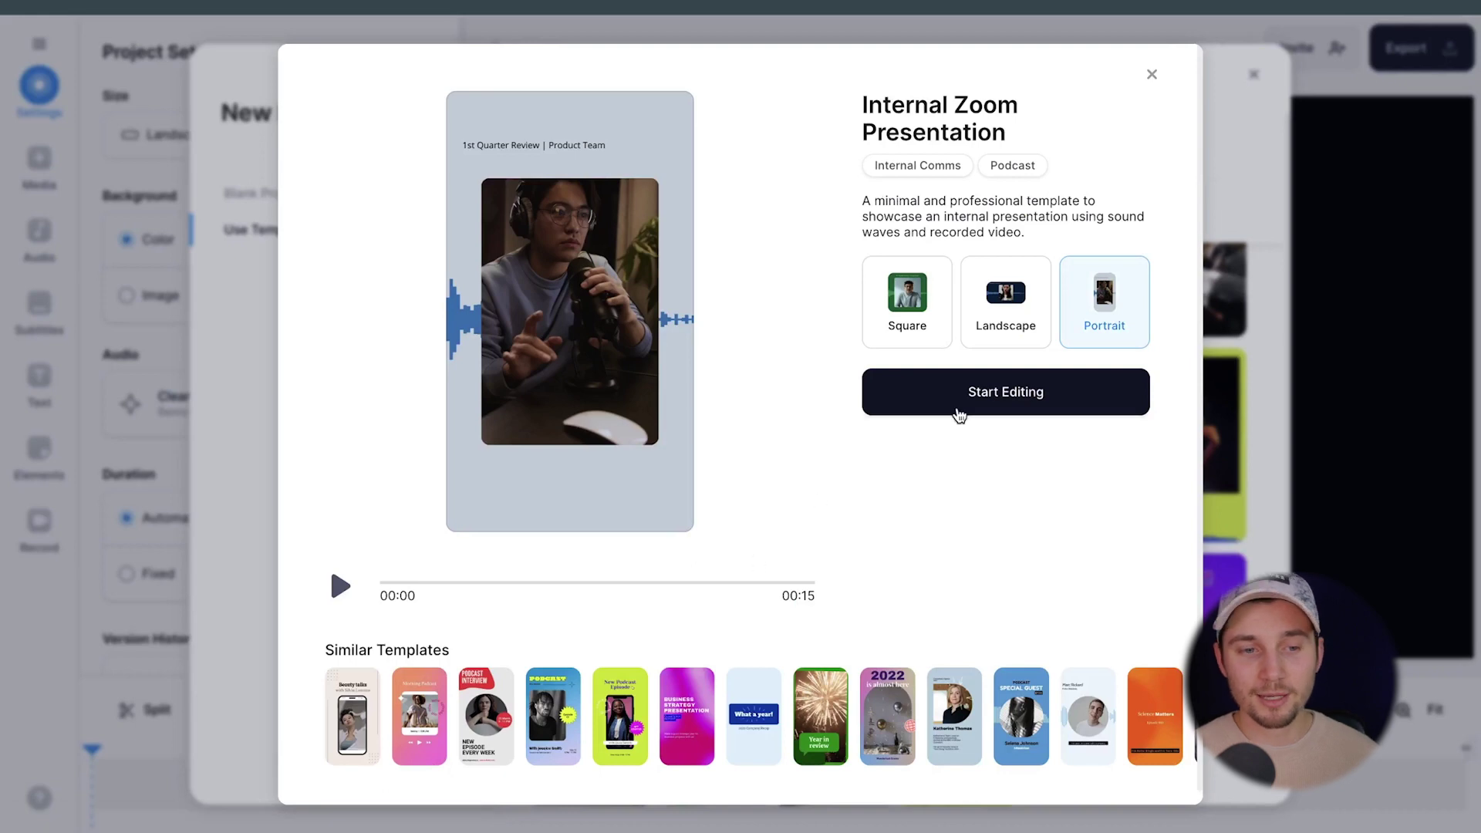
Step: Start editing the Internal Zoom Presentation template as a new project
left_click(990, 415)
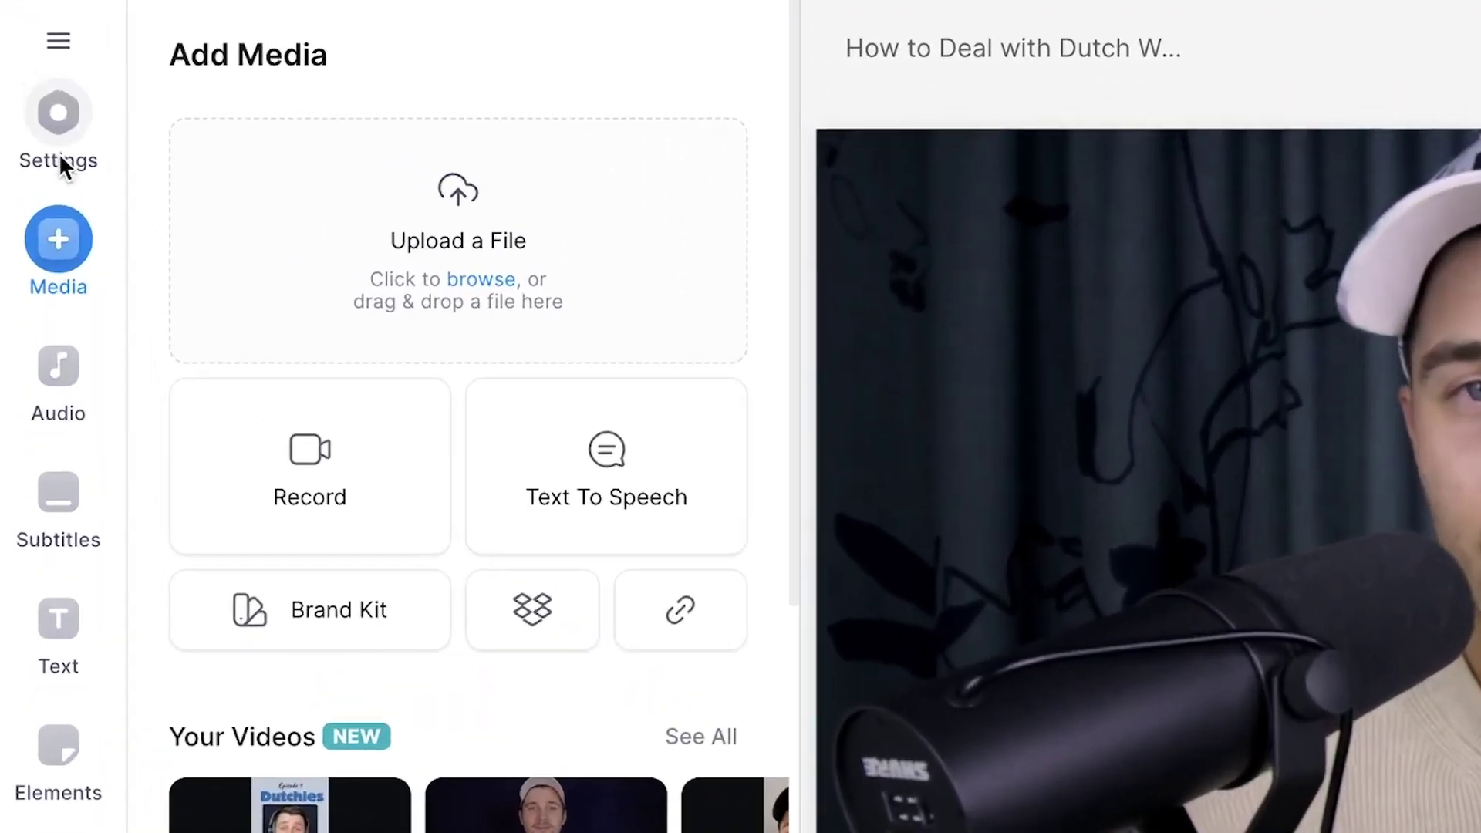
Step: Set the project size to YouTube Short (9:16) in Settings
left_click(39, 105)
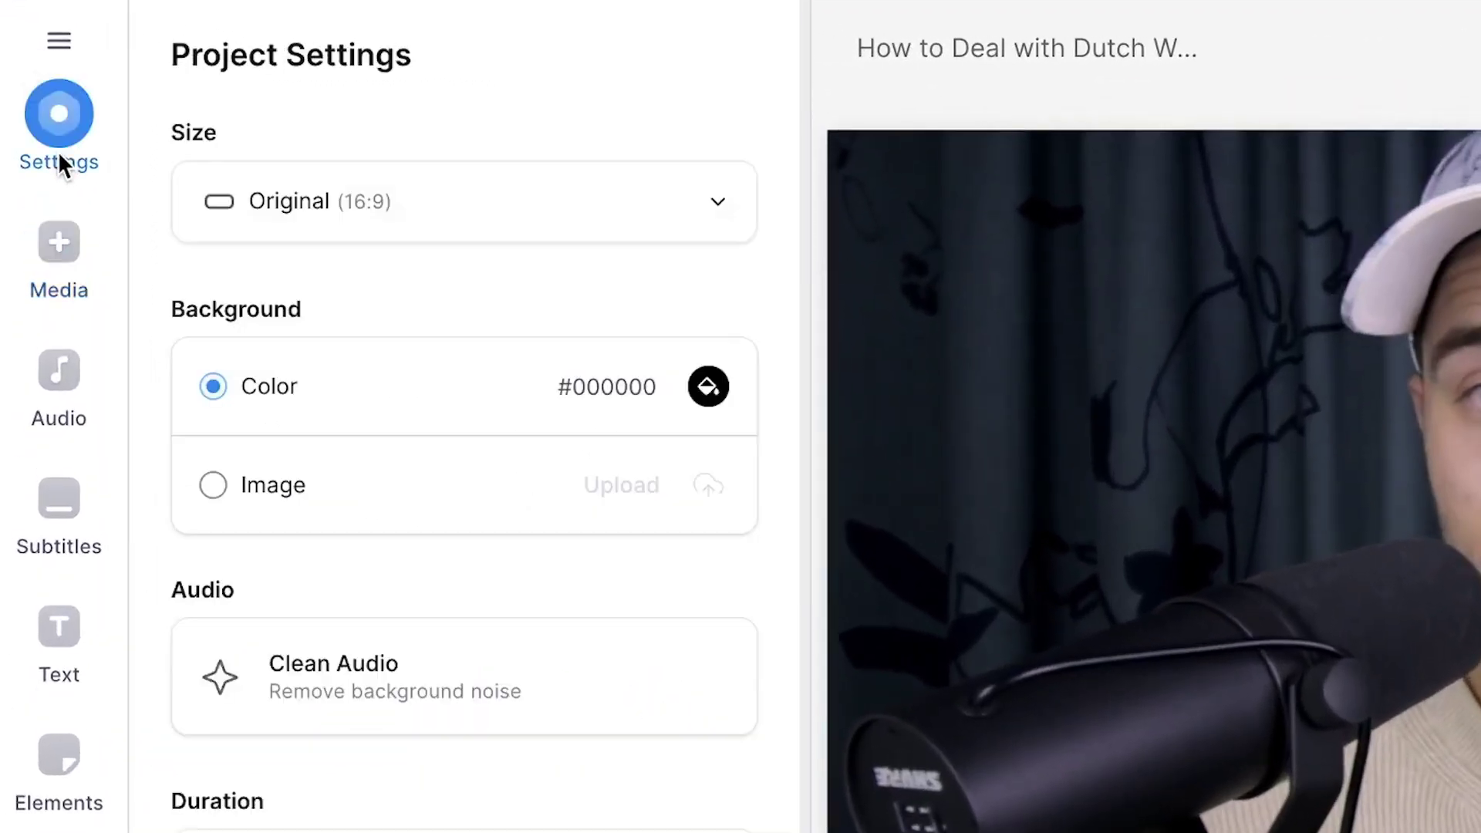
left_click(428, 210)
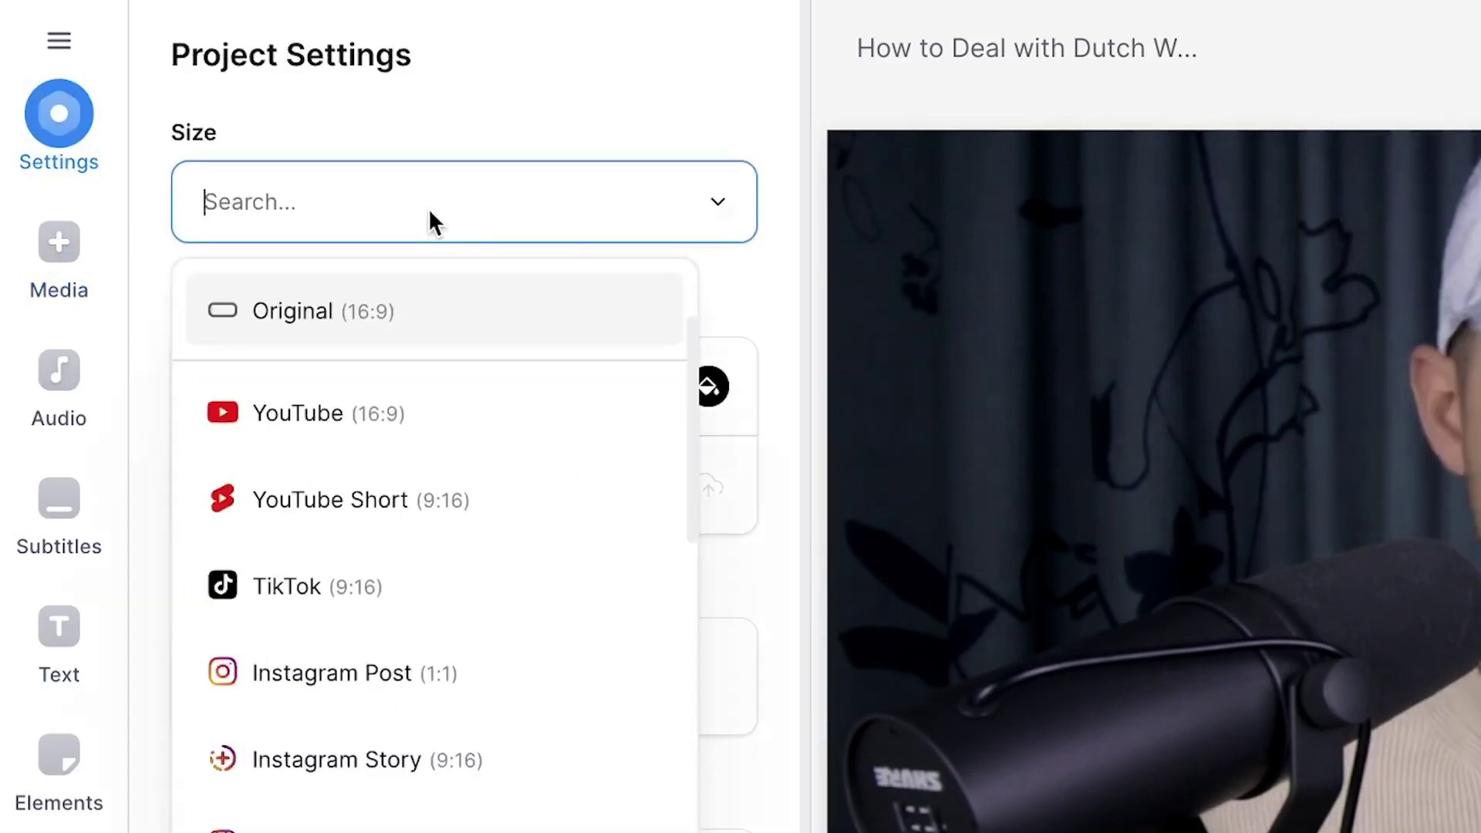
scroll(555, 463, "down", 6)
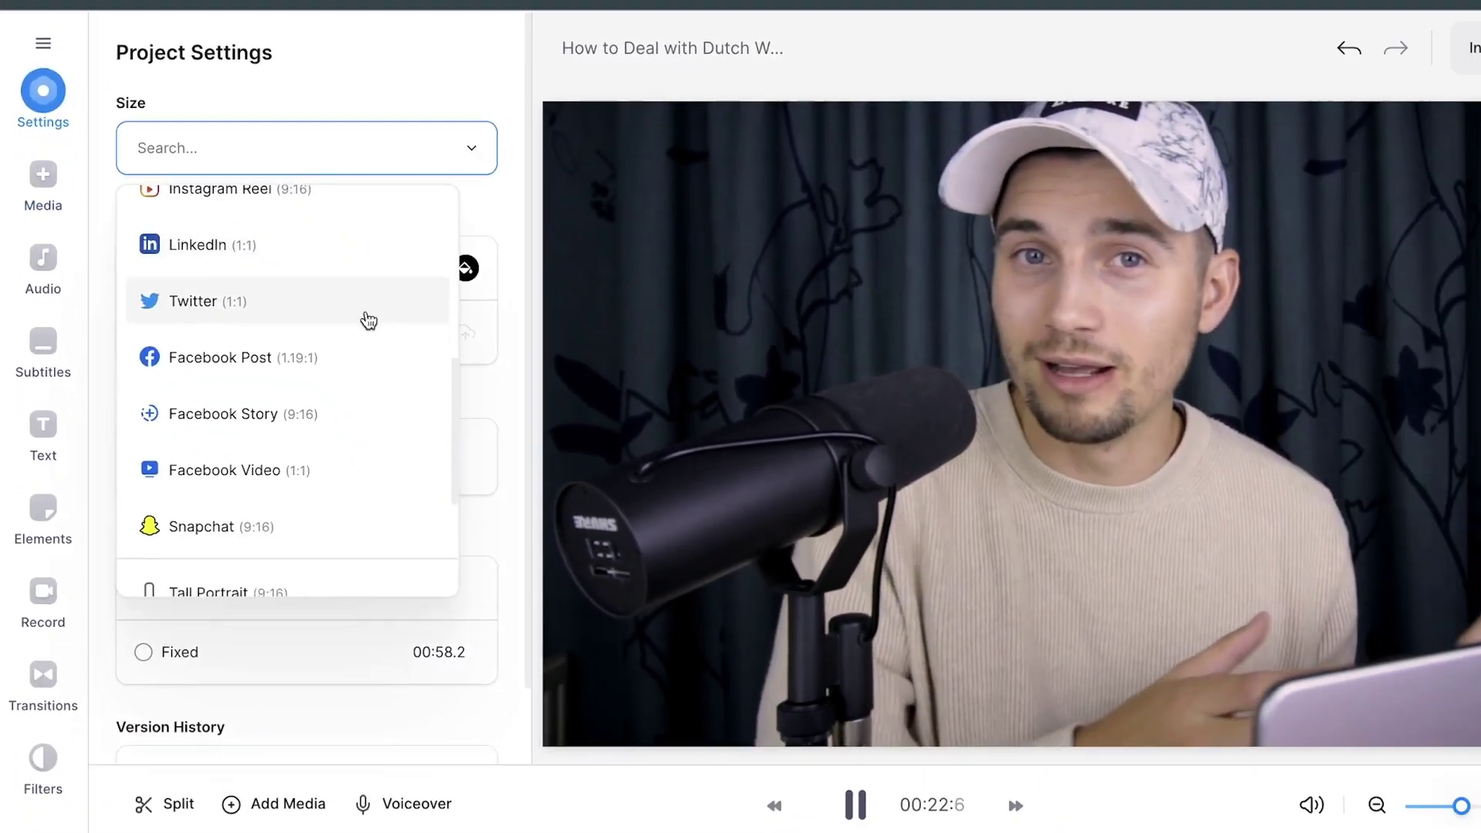
scroll(369, 320, "down", 4)
scroll(370, 313, "up", 8)
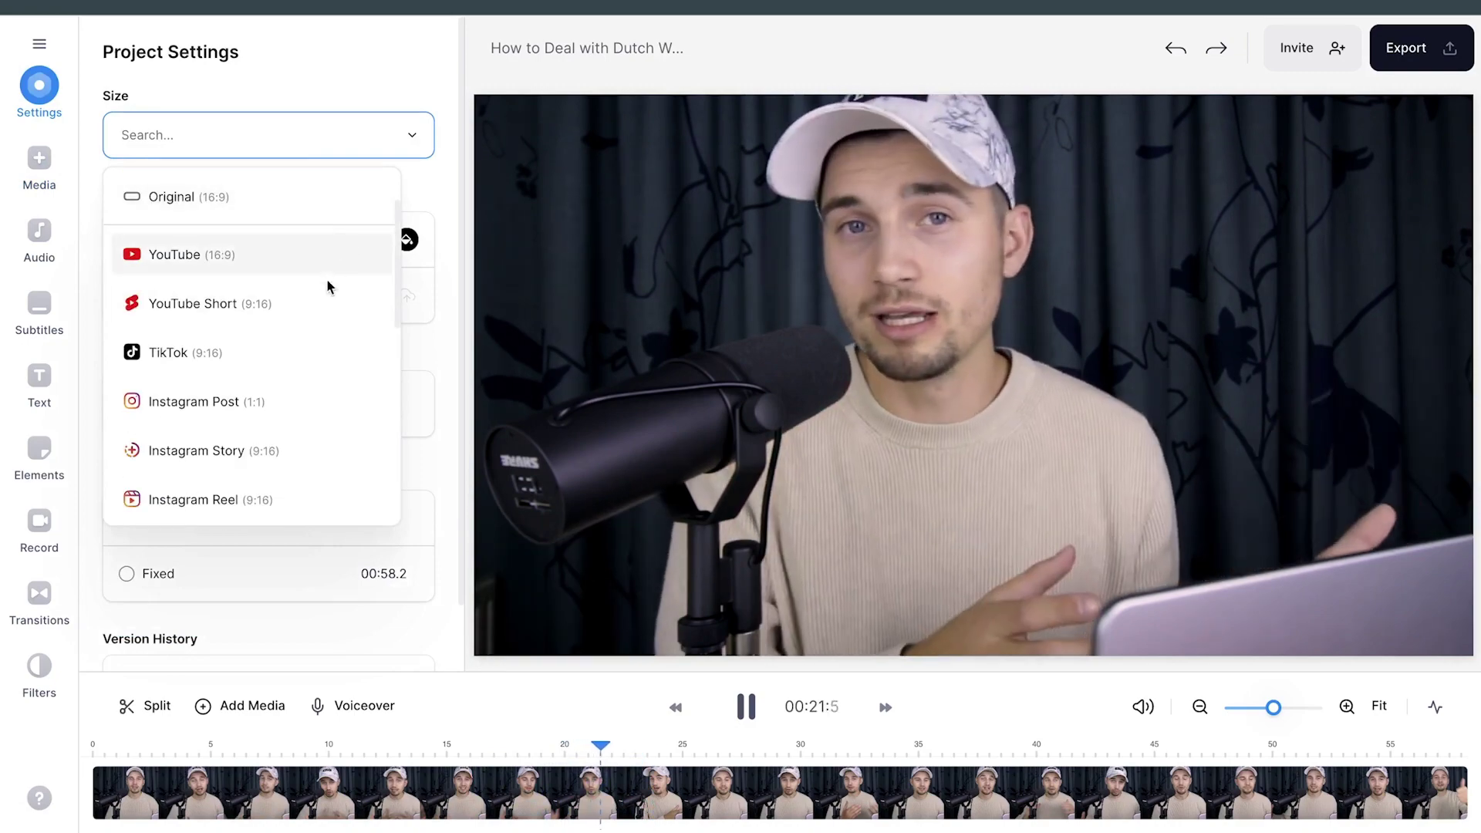
left_click(310, 312)
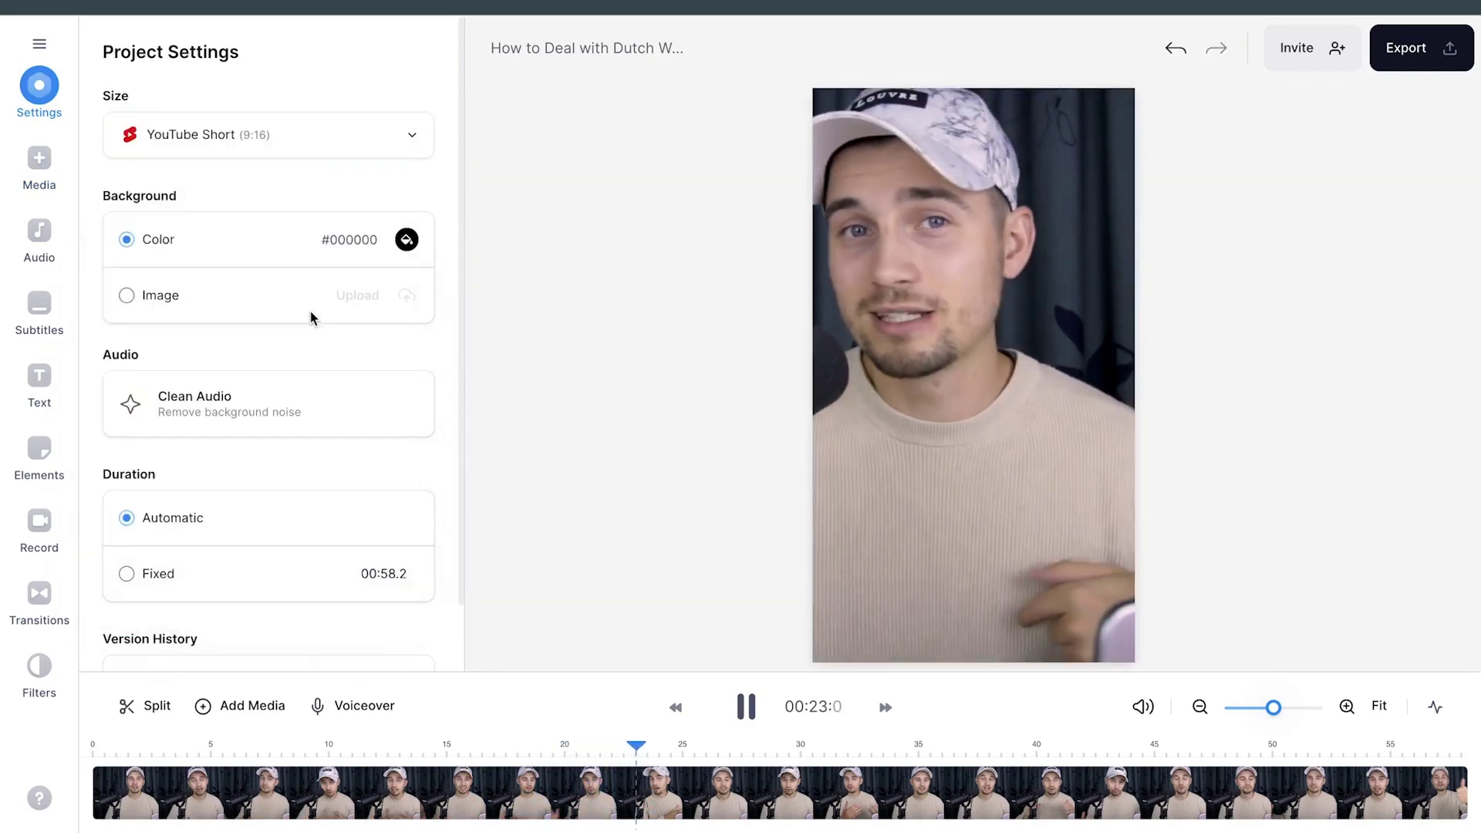
Step: Resize the video clip to fill the vertical 9:16 frame
left_click(994, 331)
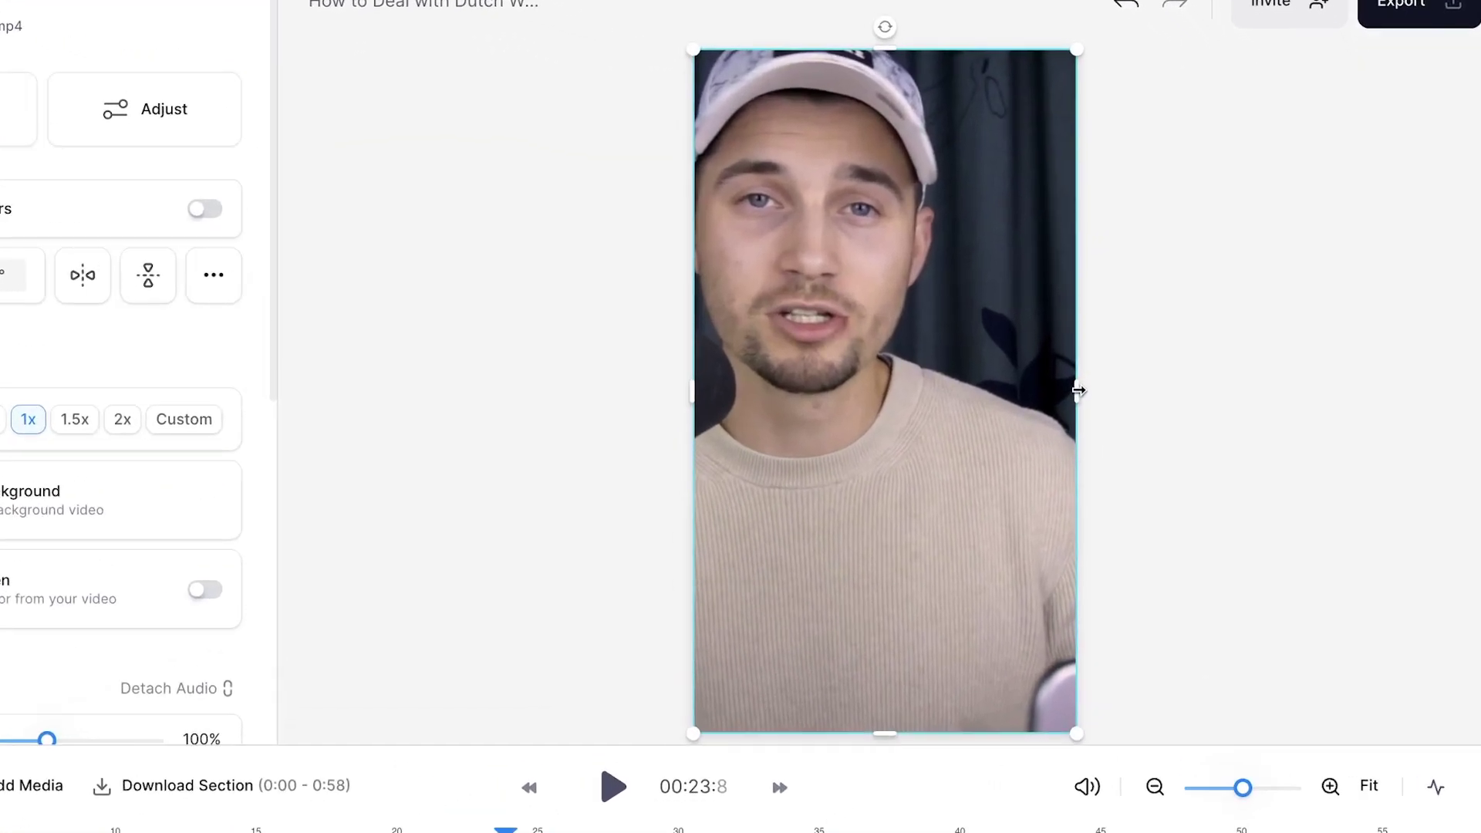
left_click_drag(1078, 391, 1201, 390)
key("space")
left_click_drag(1187, 32, 1168, 69)
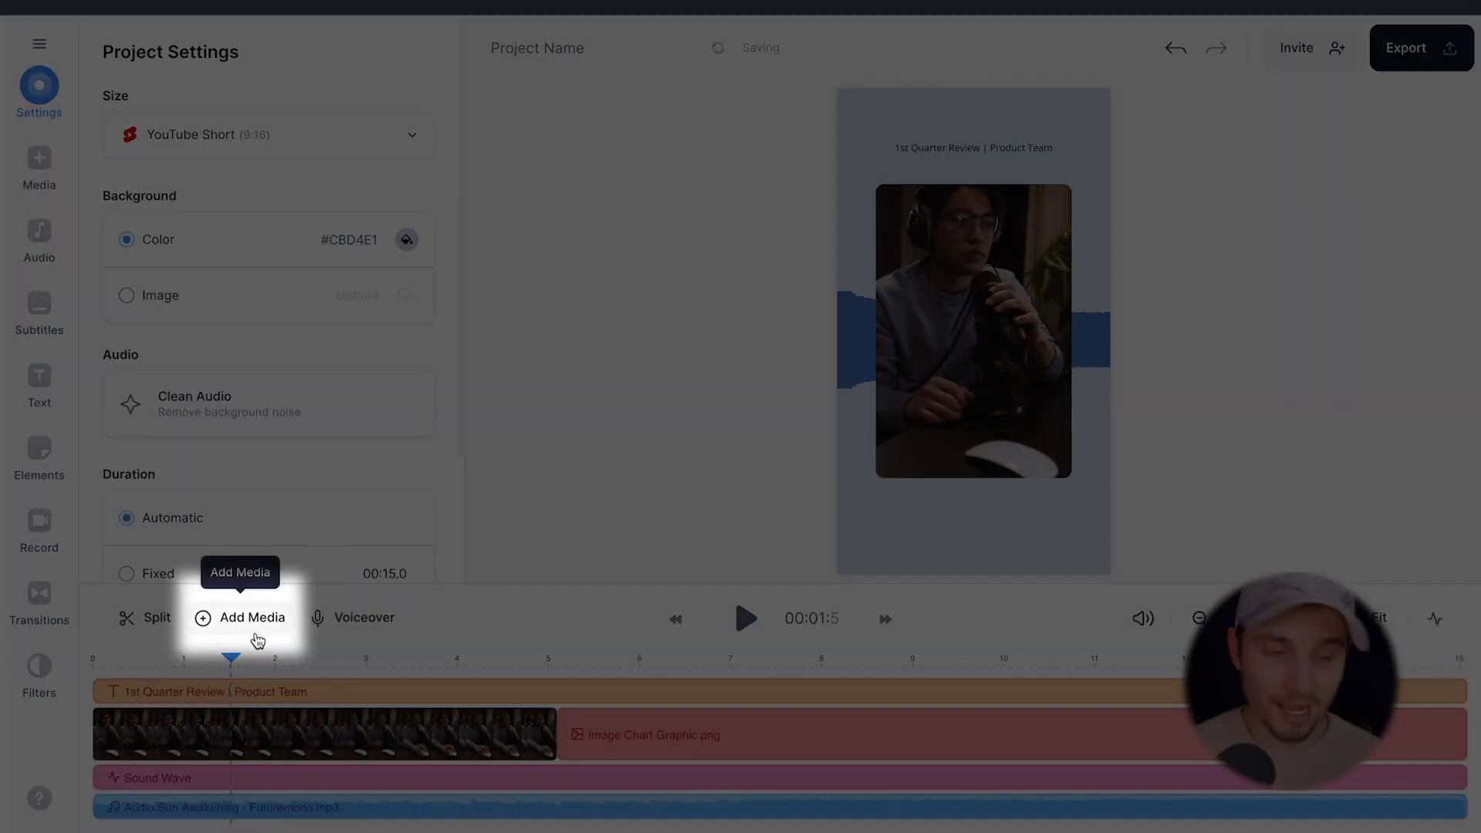
Step: Select the template's placeholder video and bring up its Replace Video options
left_click(255, 634)
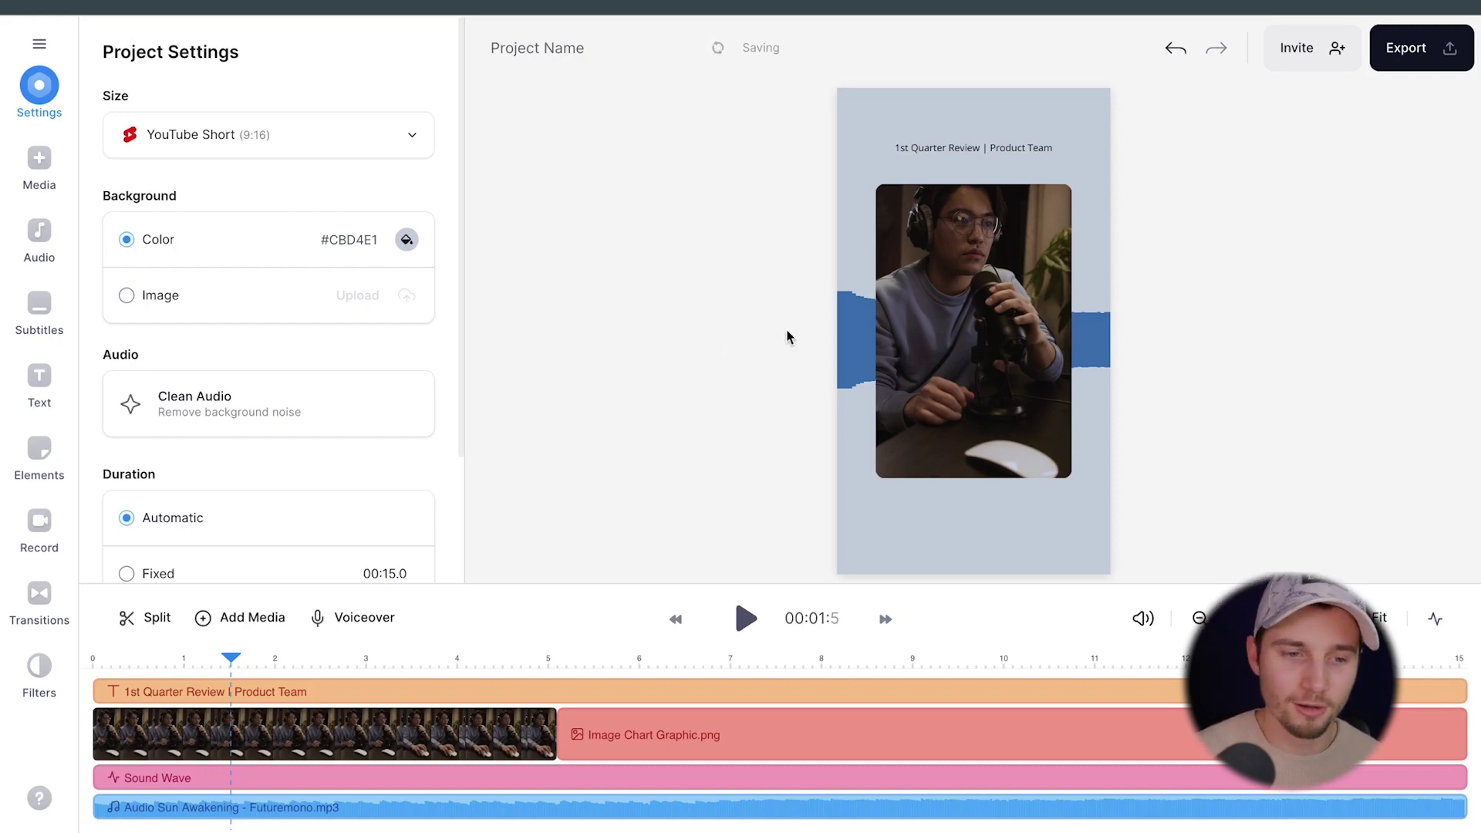
left_click(978, 345)
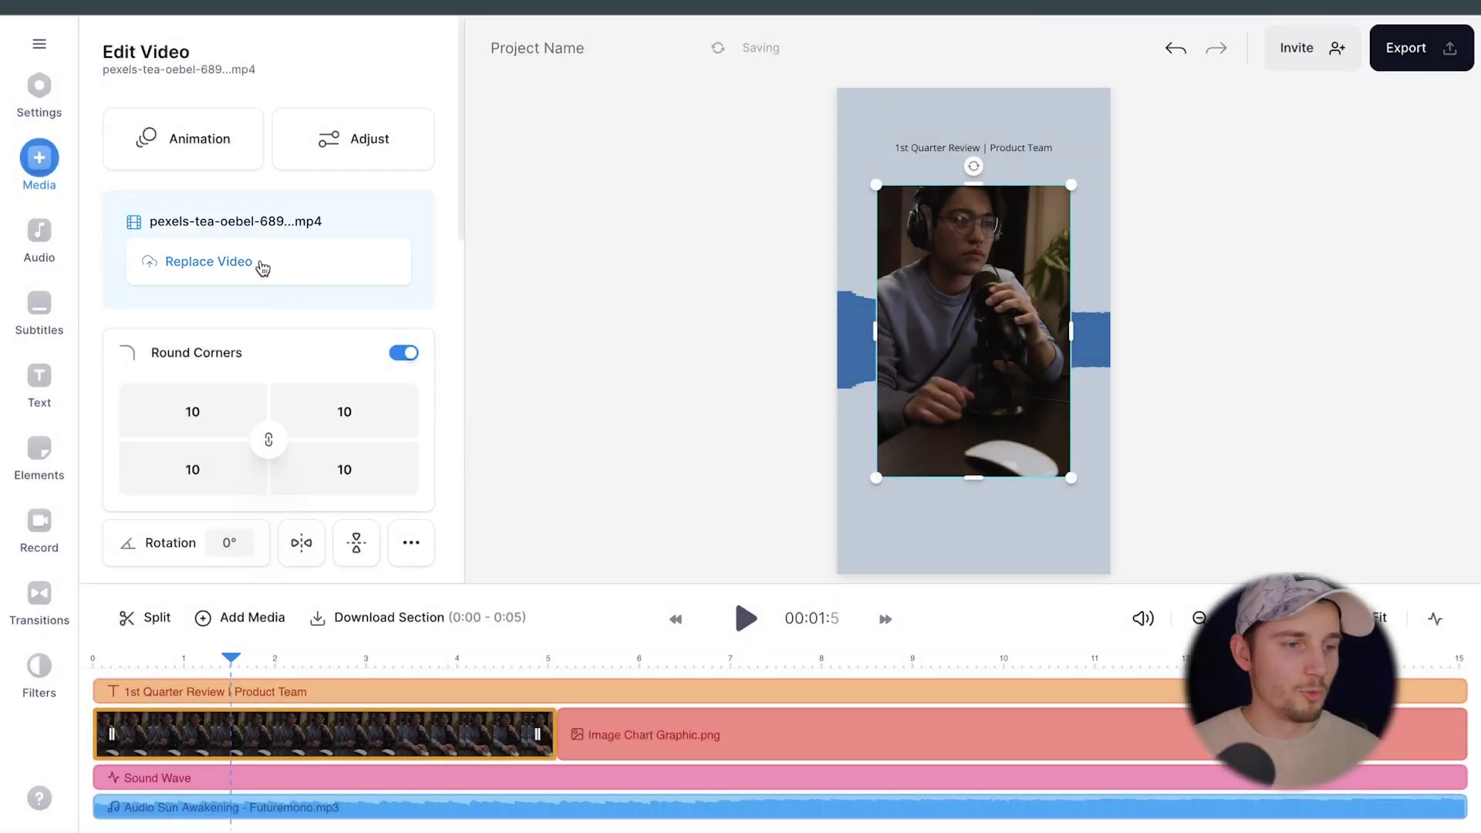
left_click(262, 269)
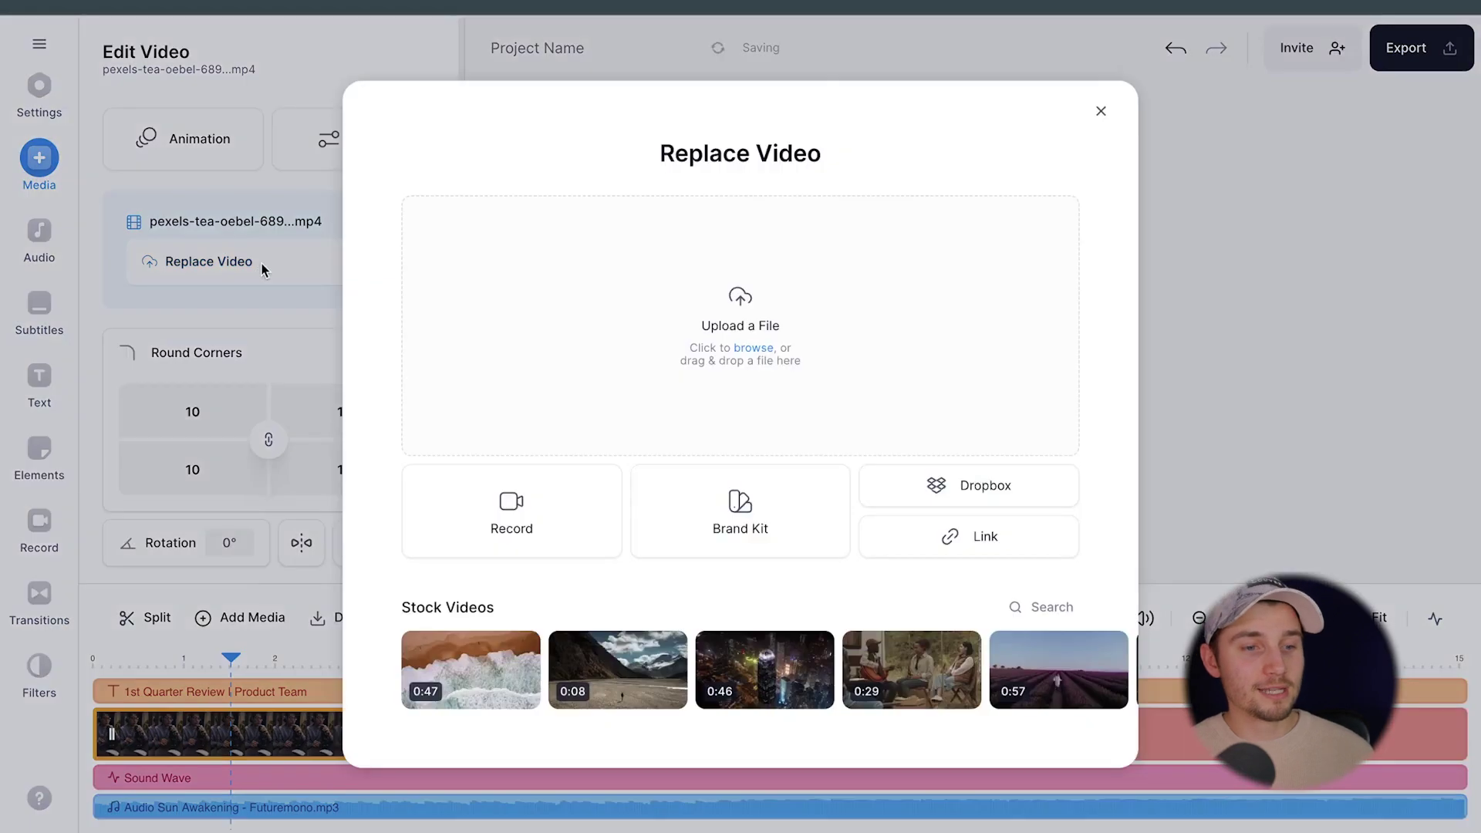
Step: Upload Podcast Episode (Intro).mp4 as the replacement for the placeholder clip
left_click(624, 331)
scroll(718, 256, "down", 5)
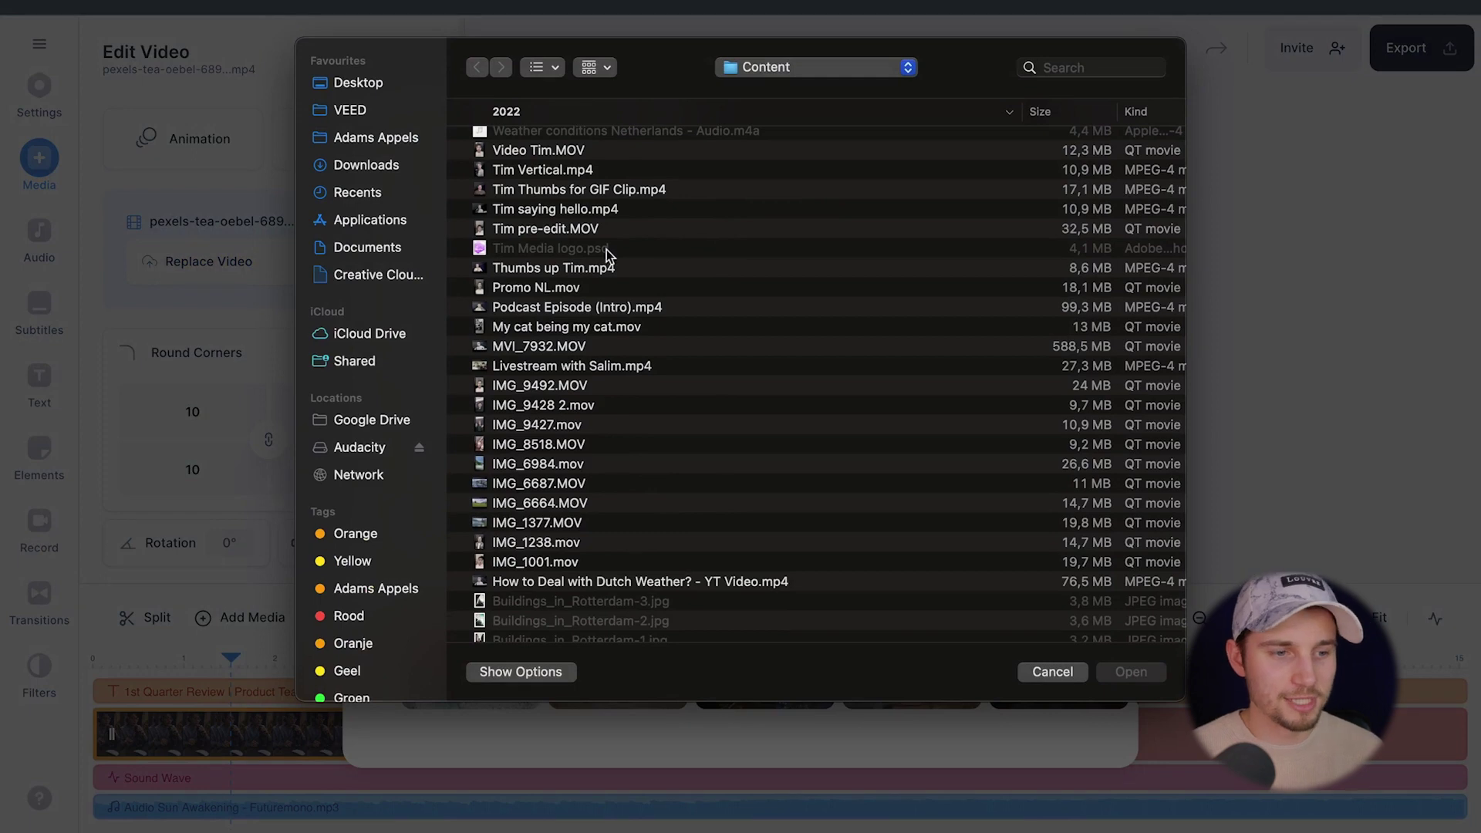
left_click(583, 310)
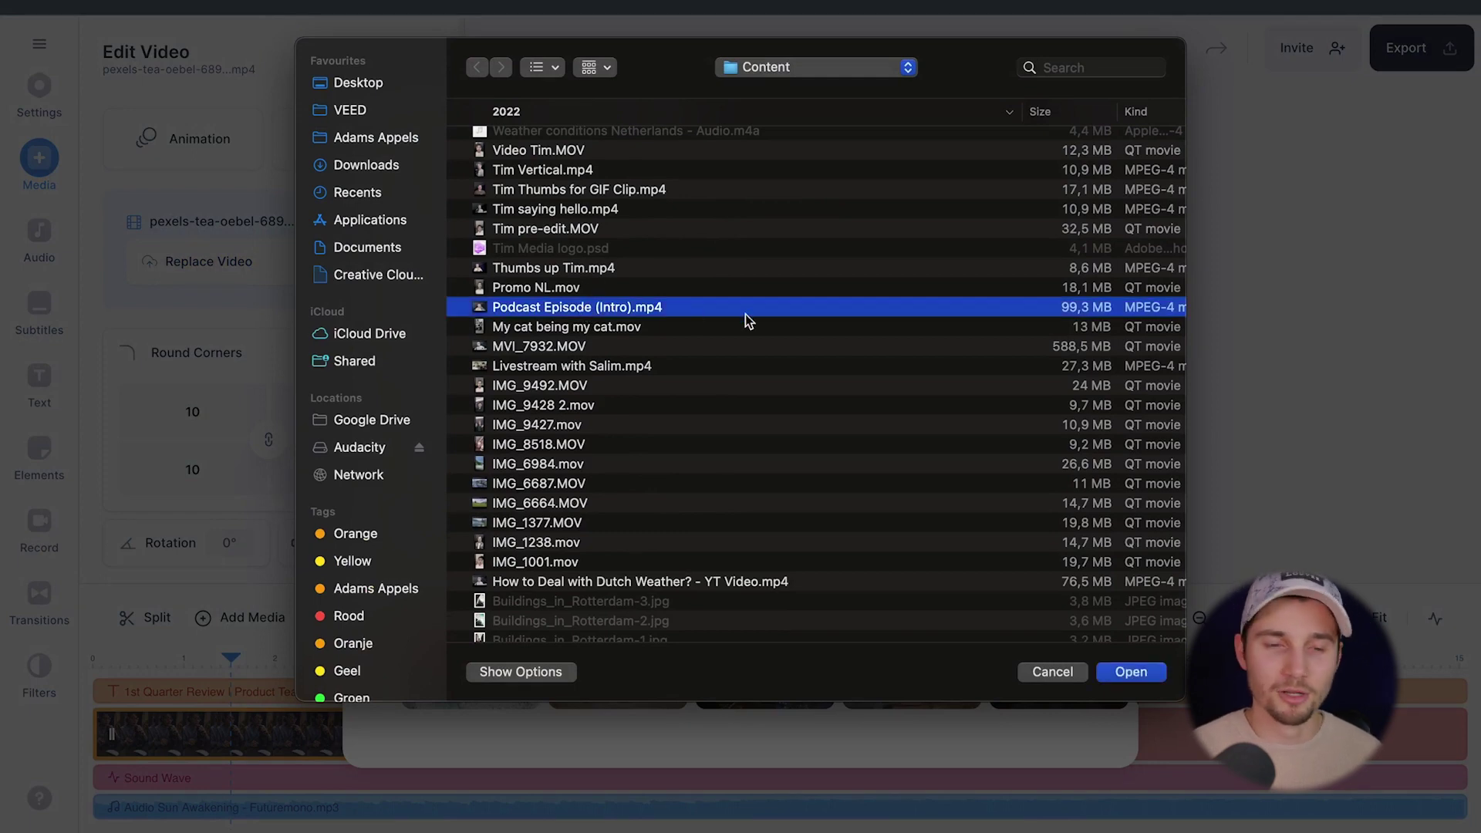
left_click(1130, 672)
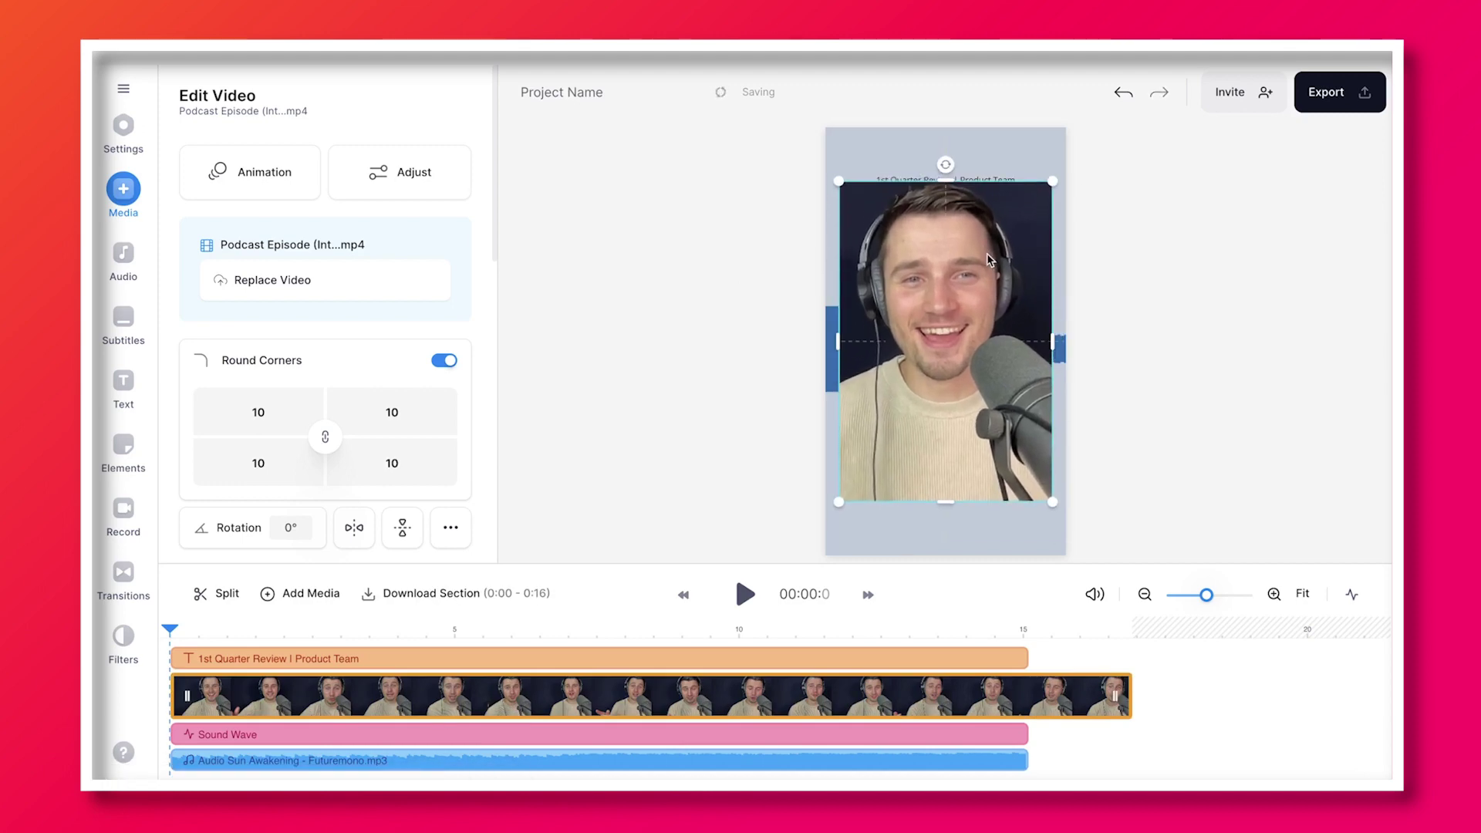
left_click(863, 108)
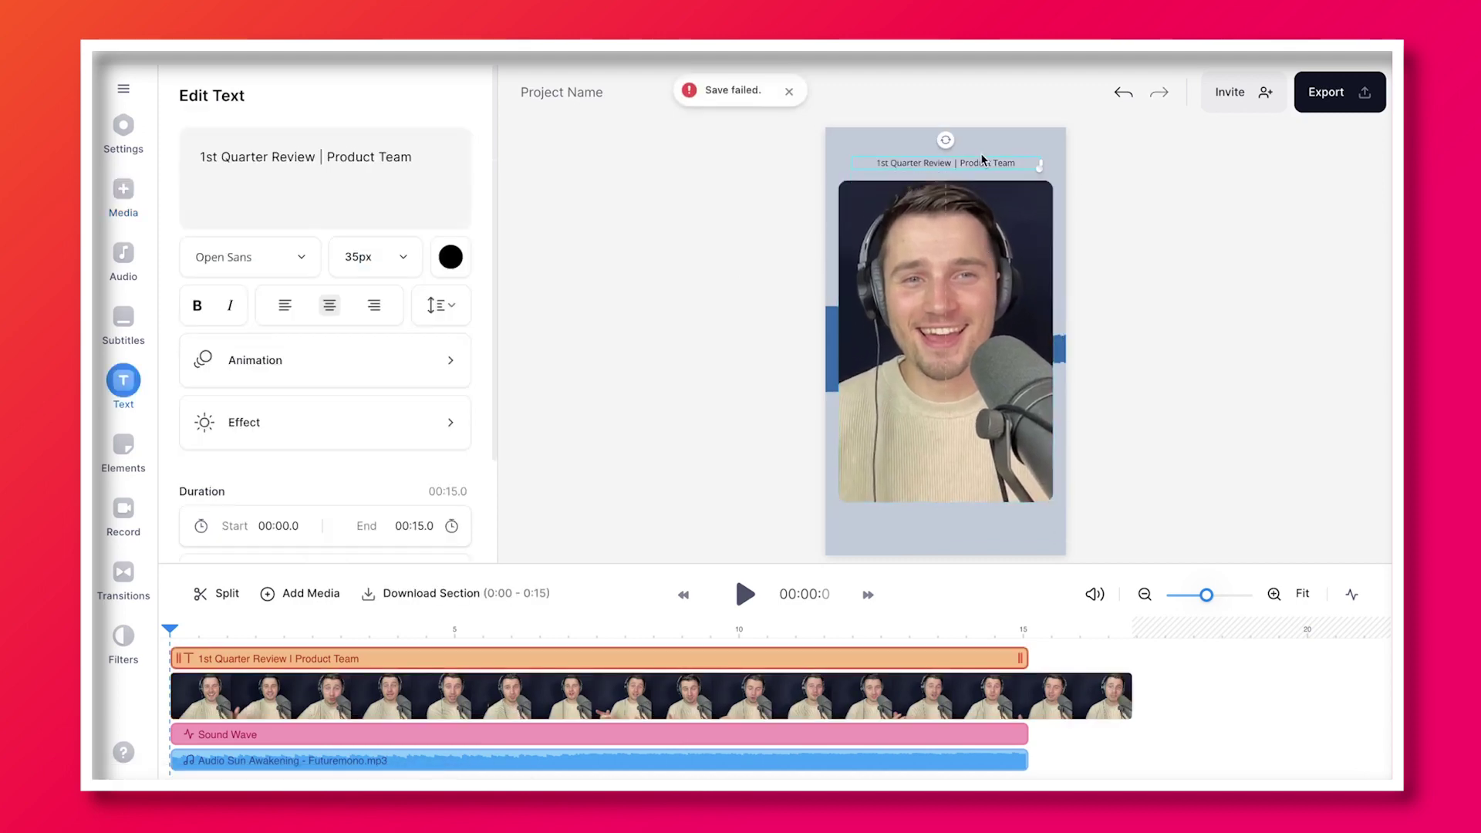
left_click_drag(942, 143, 949, 139)
left_click(1060, 348)
left_click_drag(989, 303, 992, 429)
right_click(991, 430)
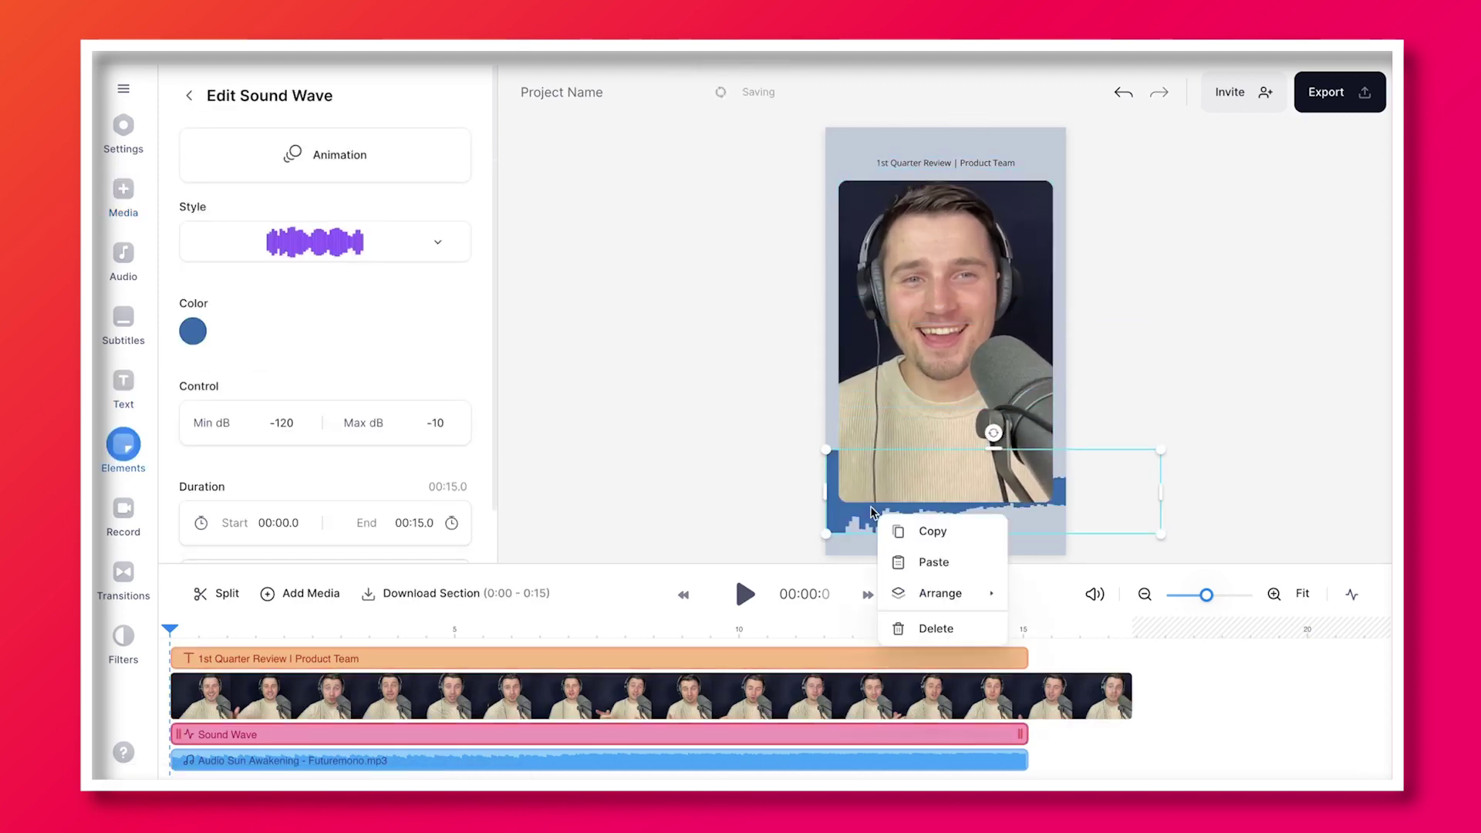
left_click(1069, 600)
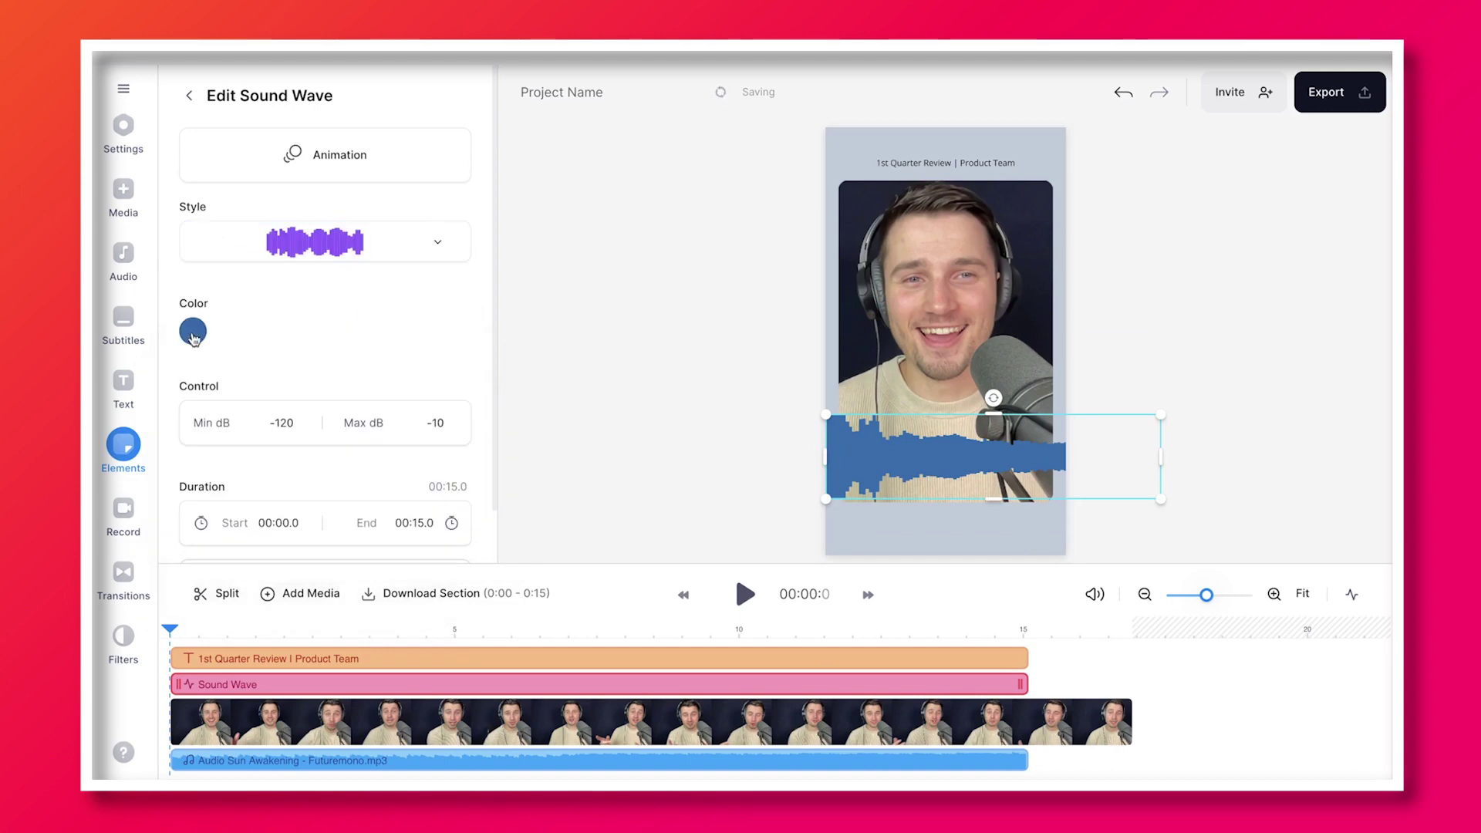
left_click(193, 331)
left_click(263, 658)
left_click(188, 95)
key("space")
left_click(123, 131)
left_click(446, 258)
left_click(315, 406)
left_click(641, 241)
key("space")
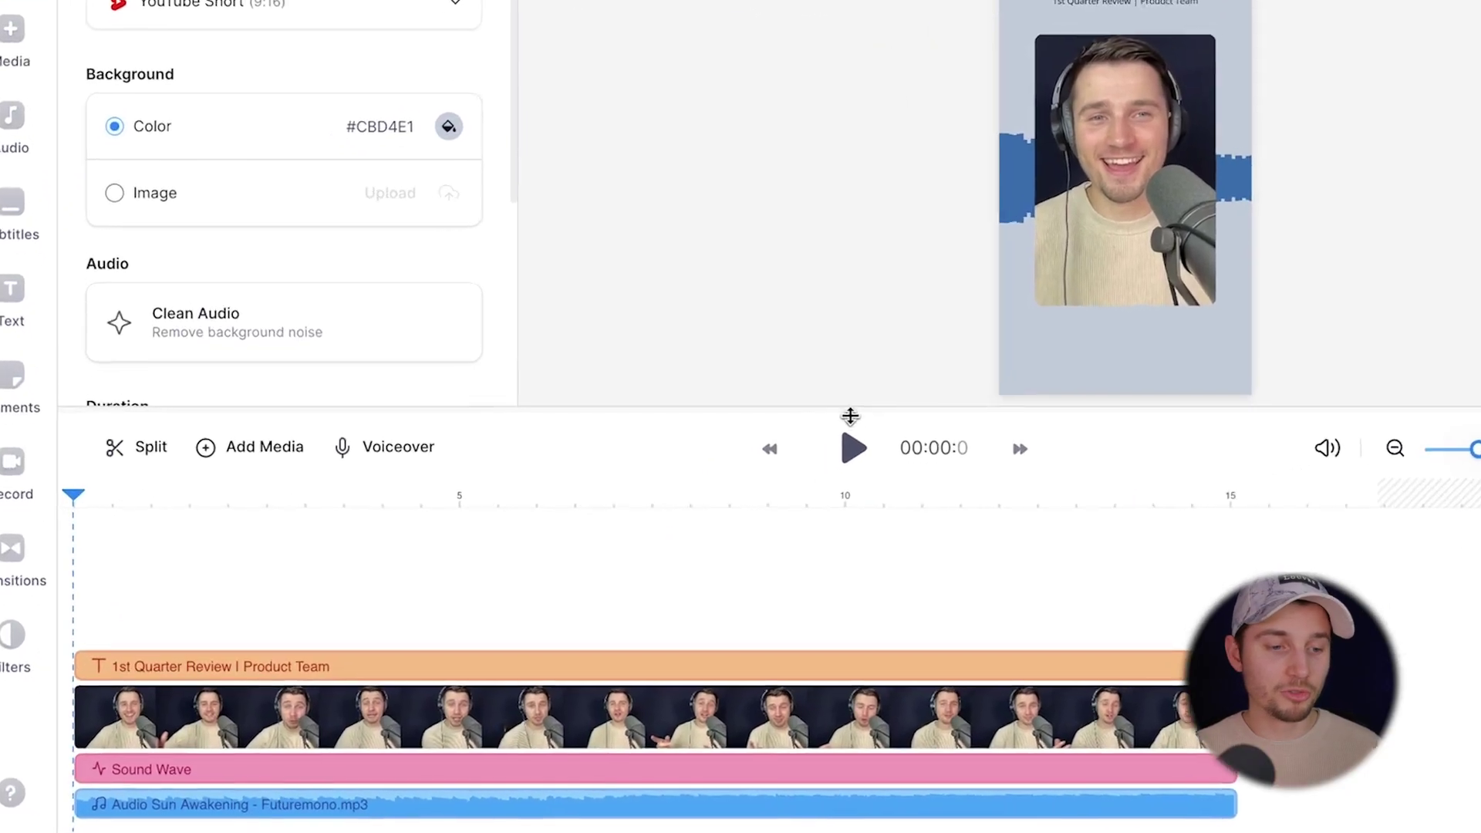
Step: Delete the separate audio track and trim the clip's start to about 00:01.3
left_click(403, 708)
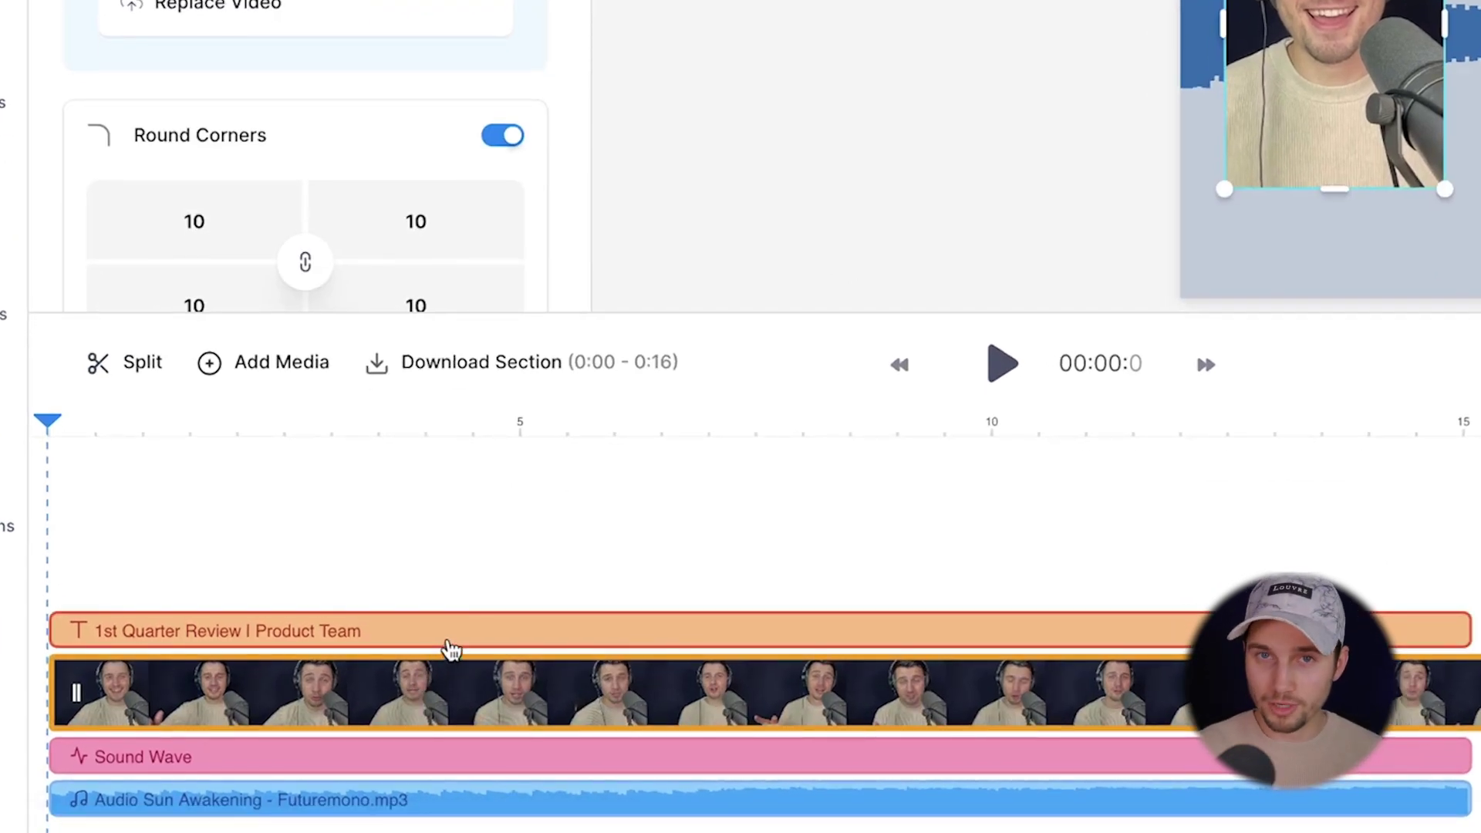
left_click(451, 651)
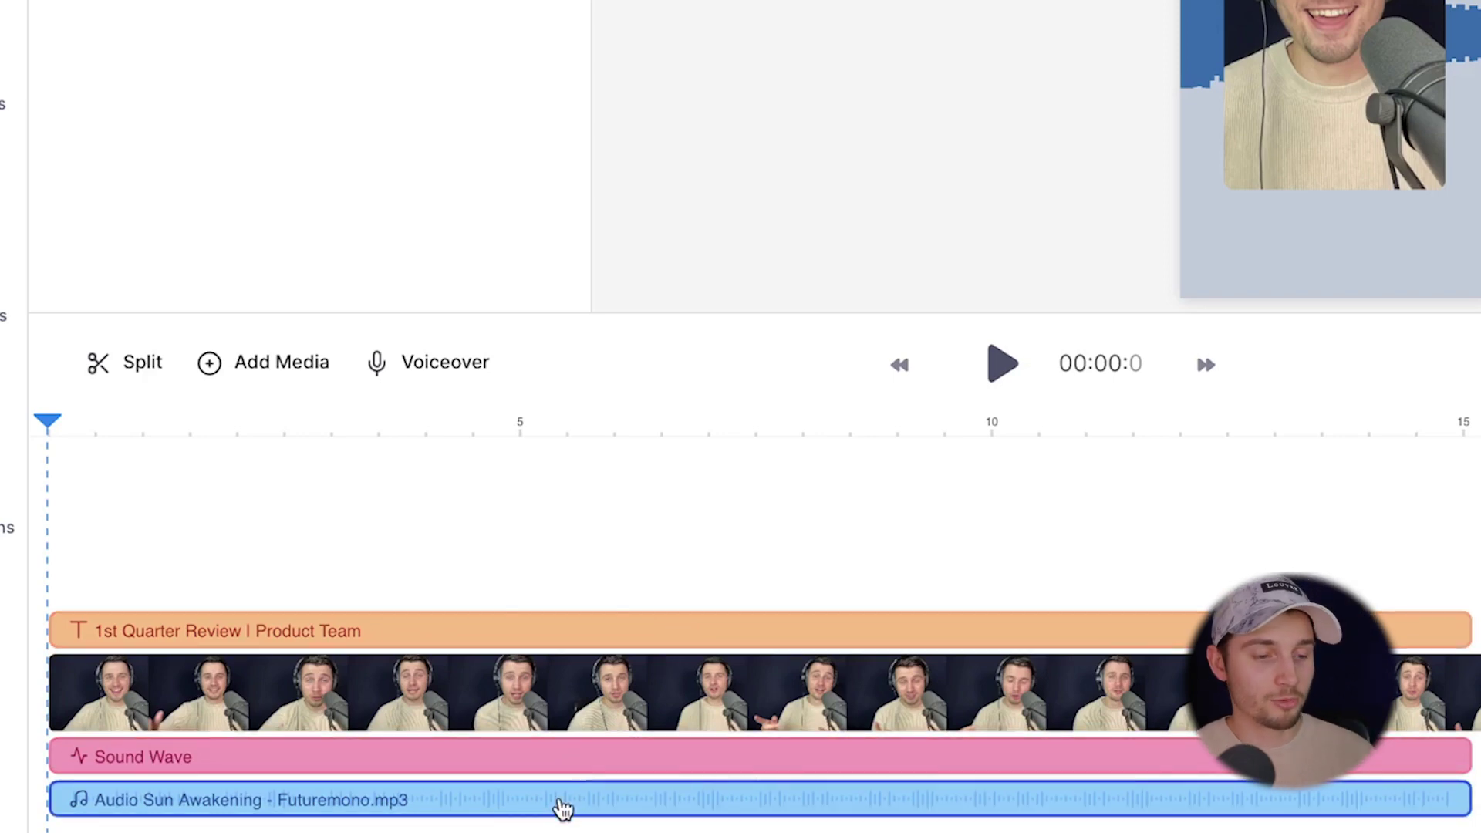
key("Delete")
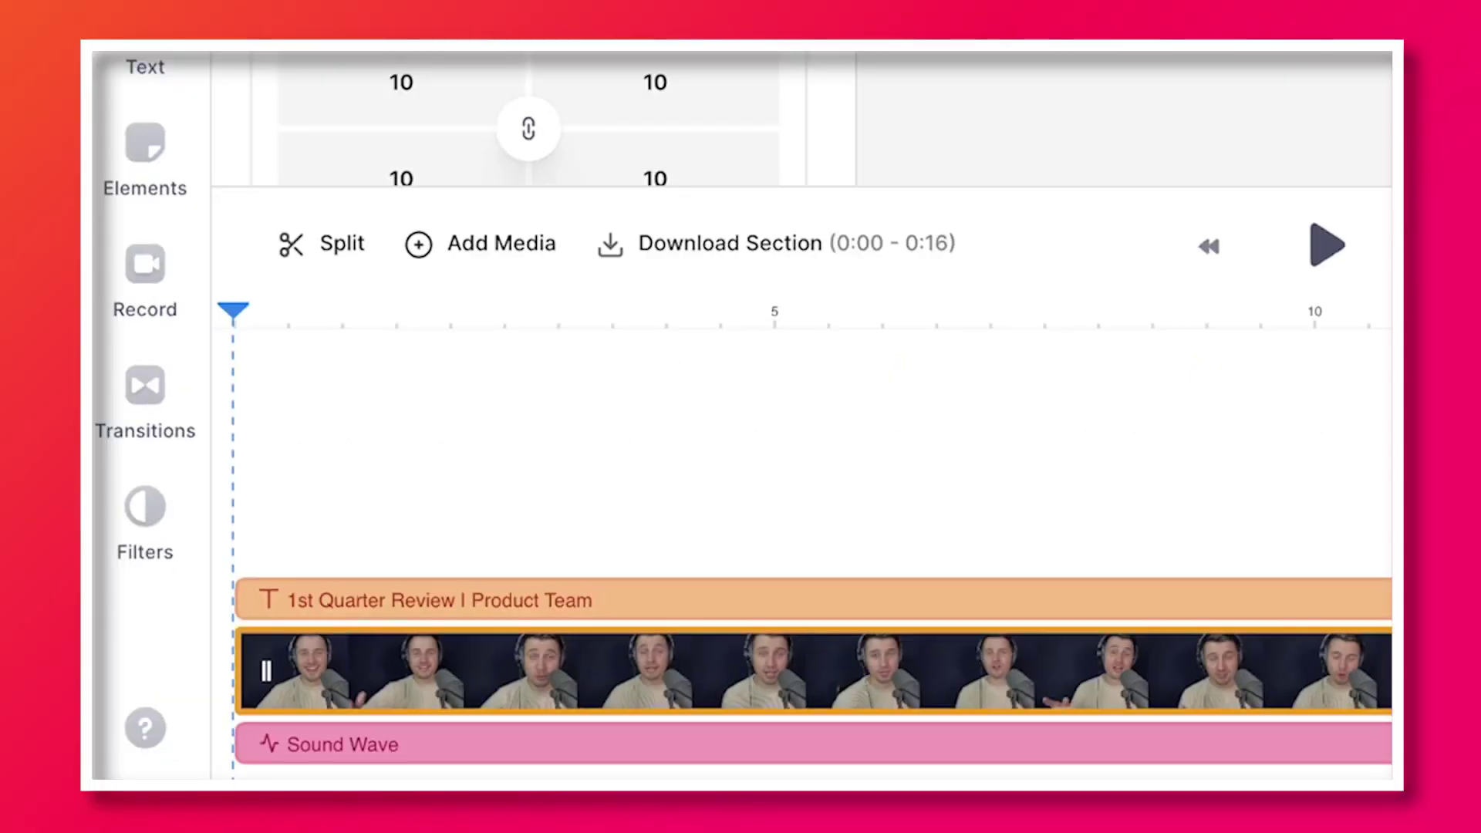
left_click_drag(285, 655, 412, 644)
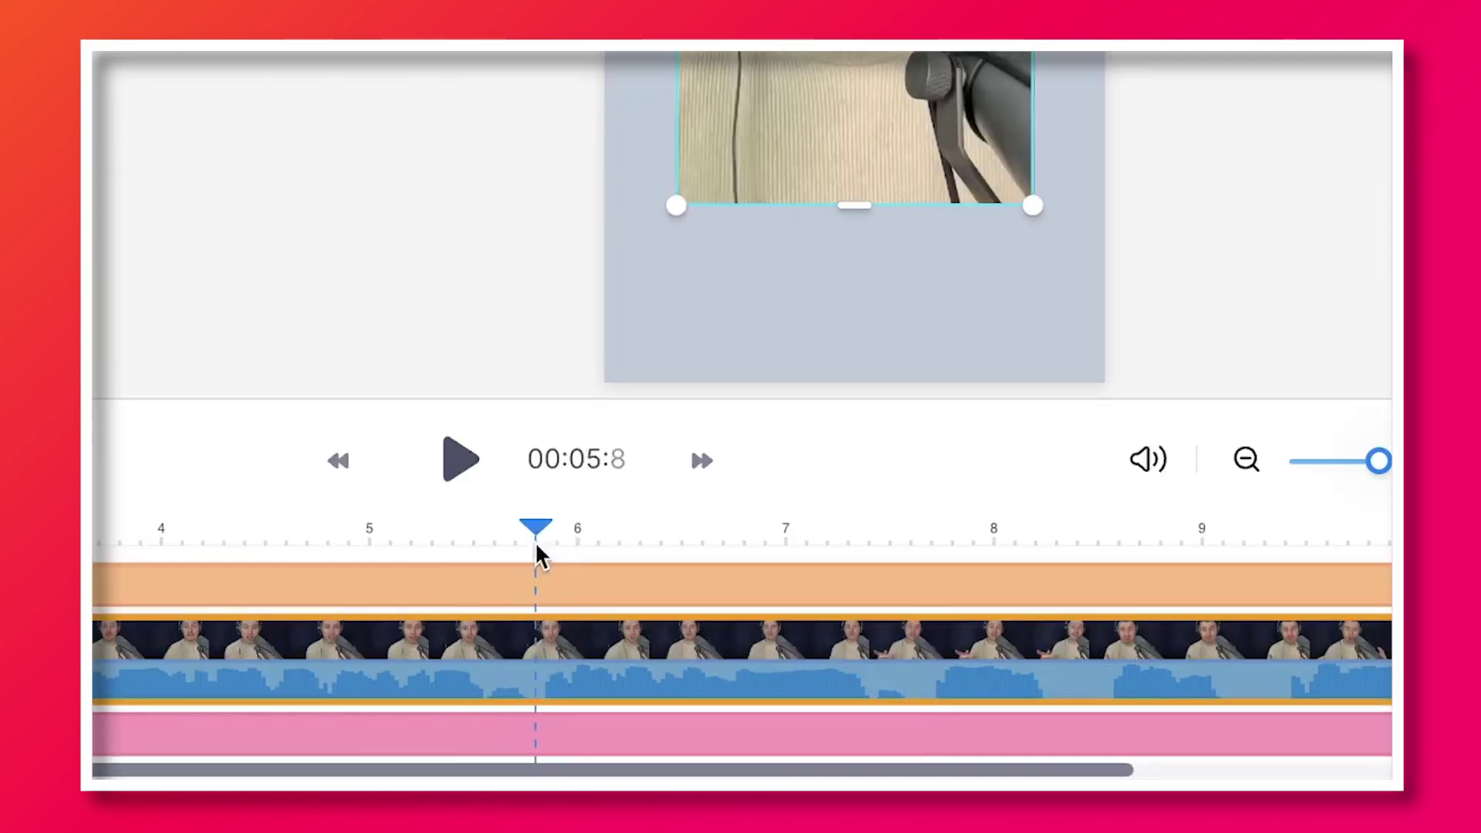
Step: Cut out the 5.8–7.6 second section and slide the later piece left to close the gap
key("s")
left_click_drag(534, 540, 918, 568)
key("s")
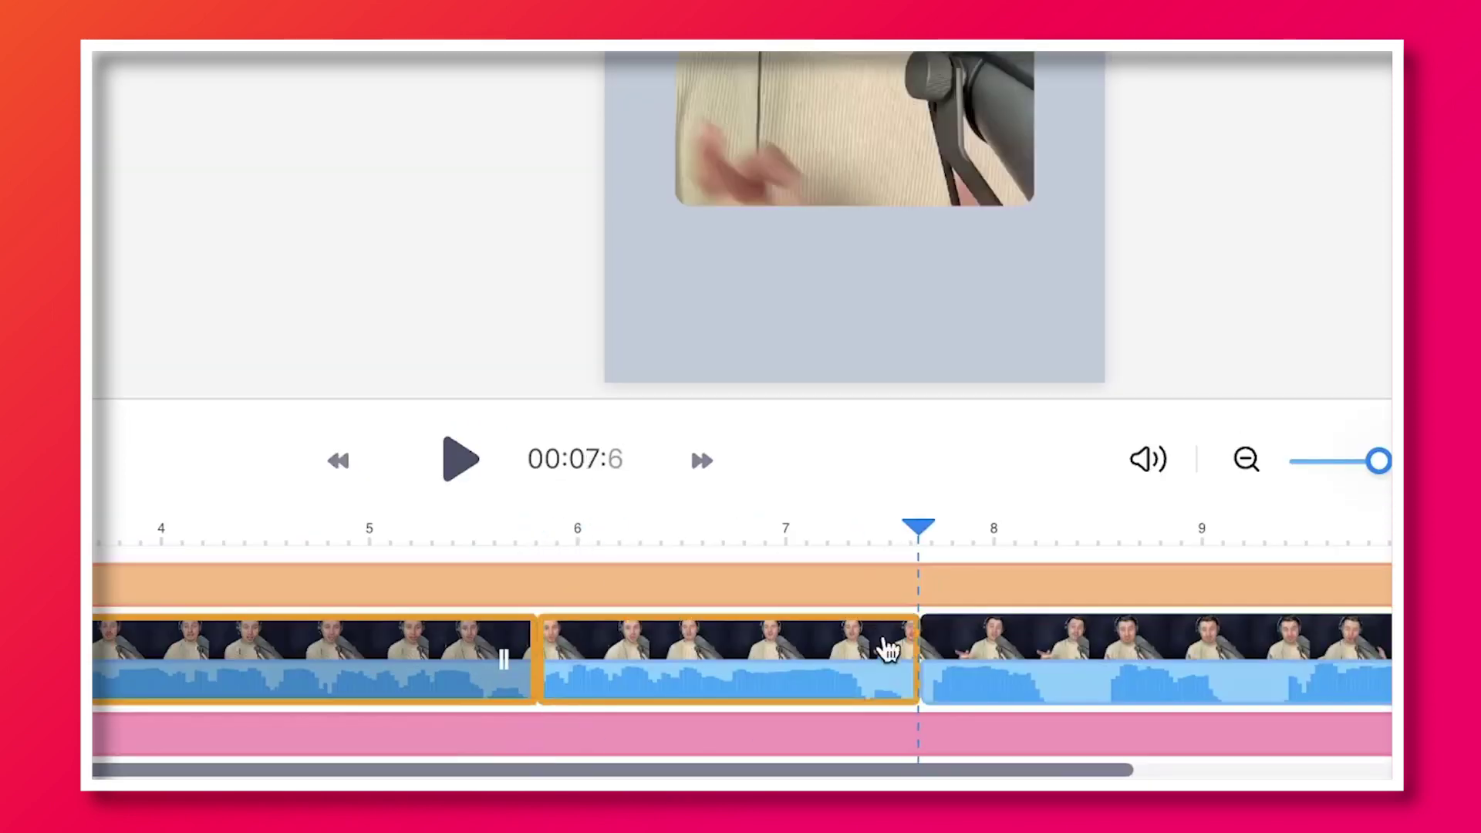
right_click(889, 629)
left_click(993, 617)
left_click_drag(1127, 657, 730, 651)
left_click(446, 526)
key("space")
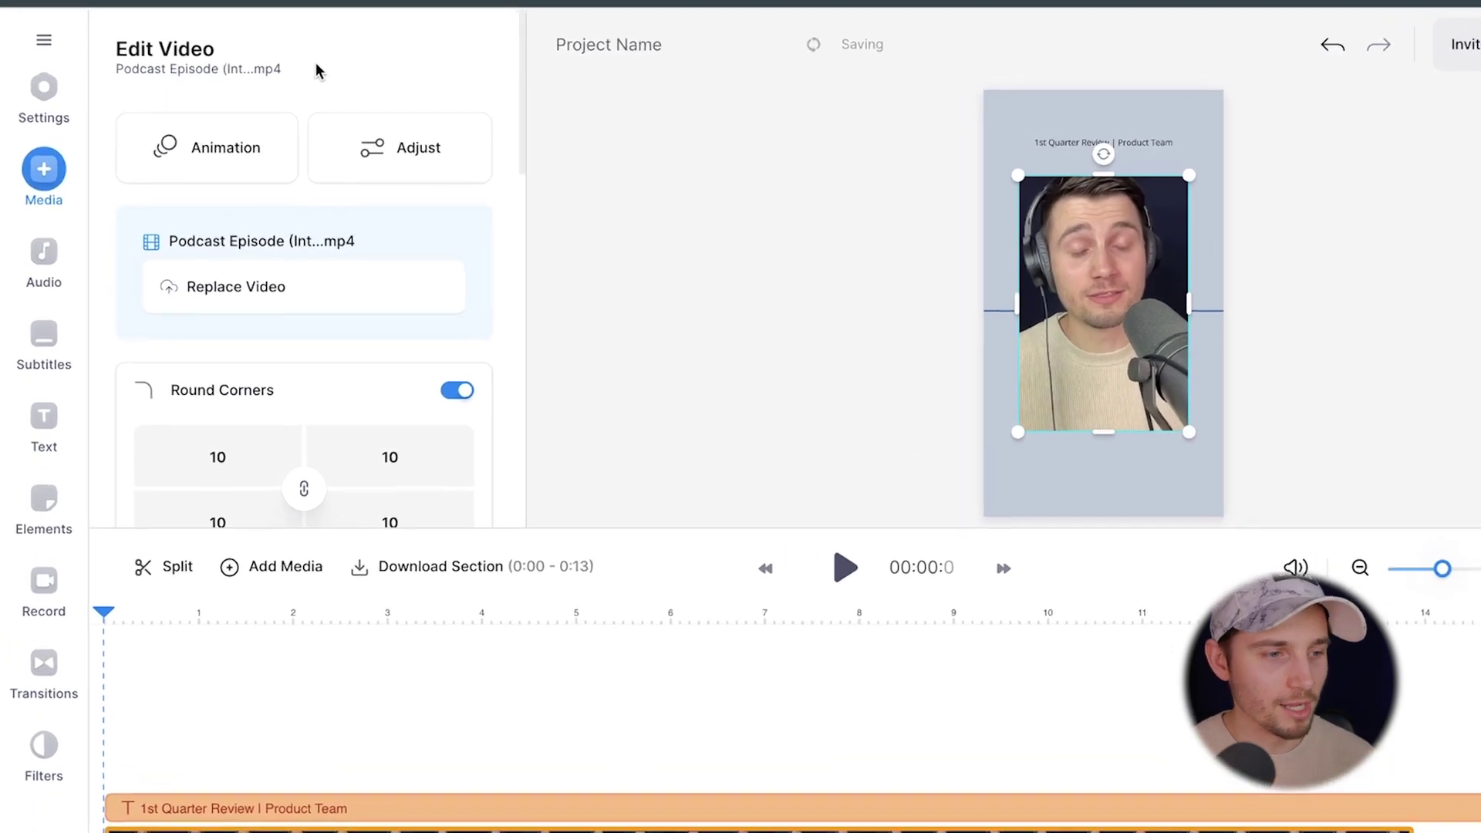
Step: Remove the silent pauses from the interview and play back the result
scroll(403, 163, "down", 10)
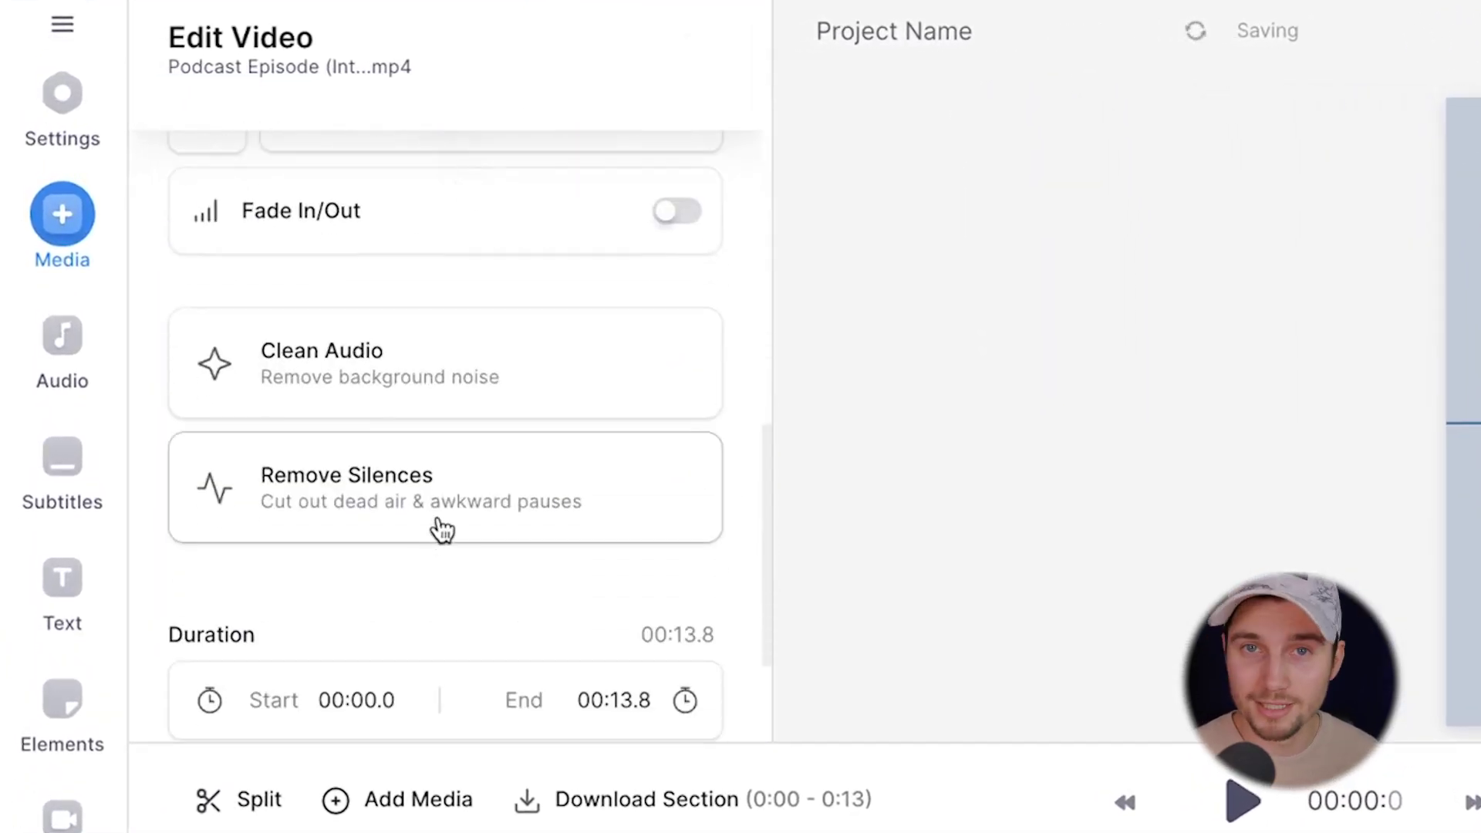
left_click(1044, 340)
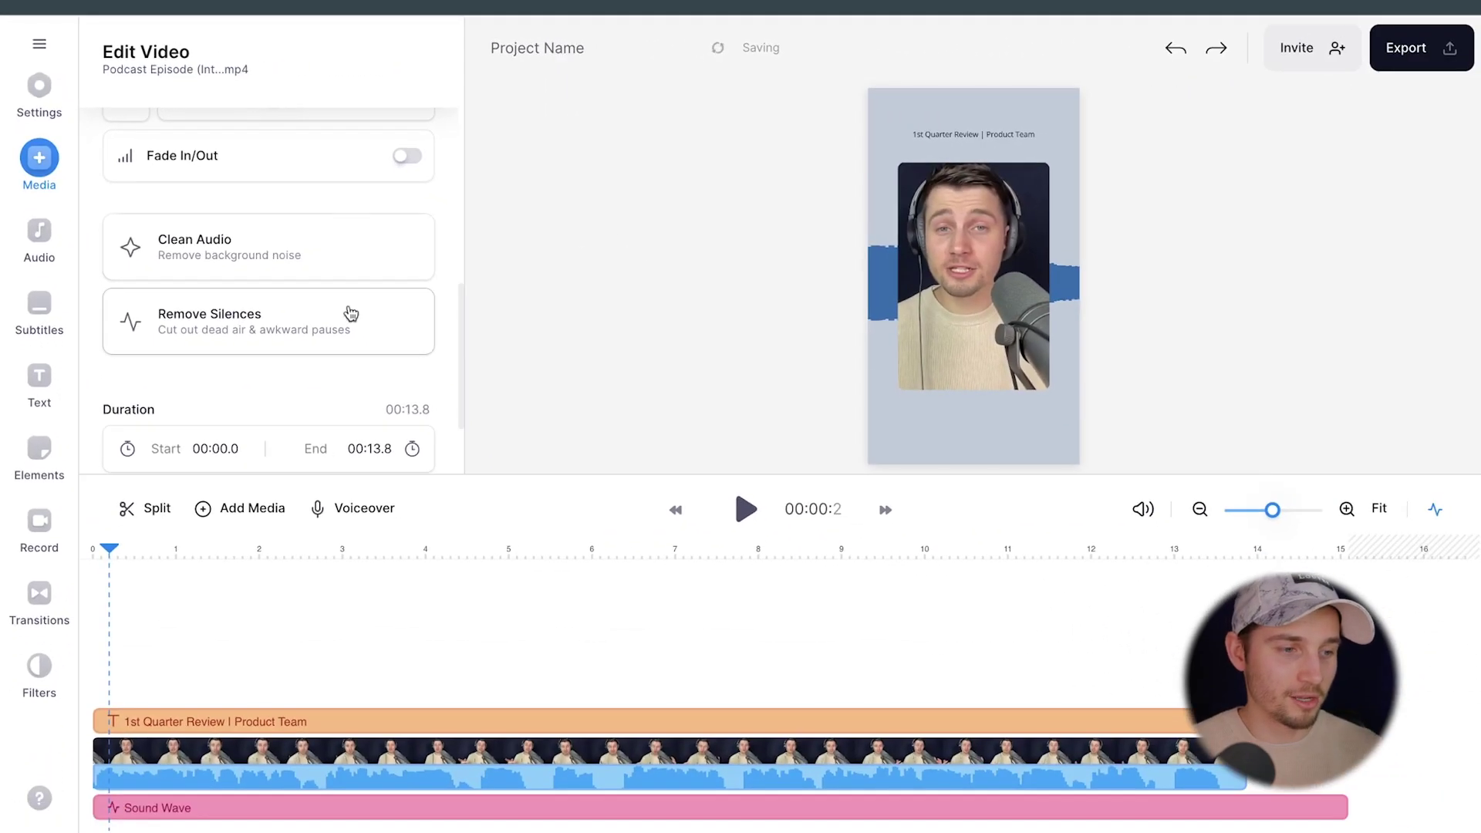
left_click(332, 333)
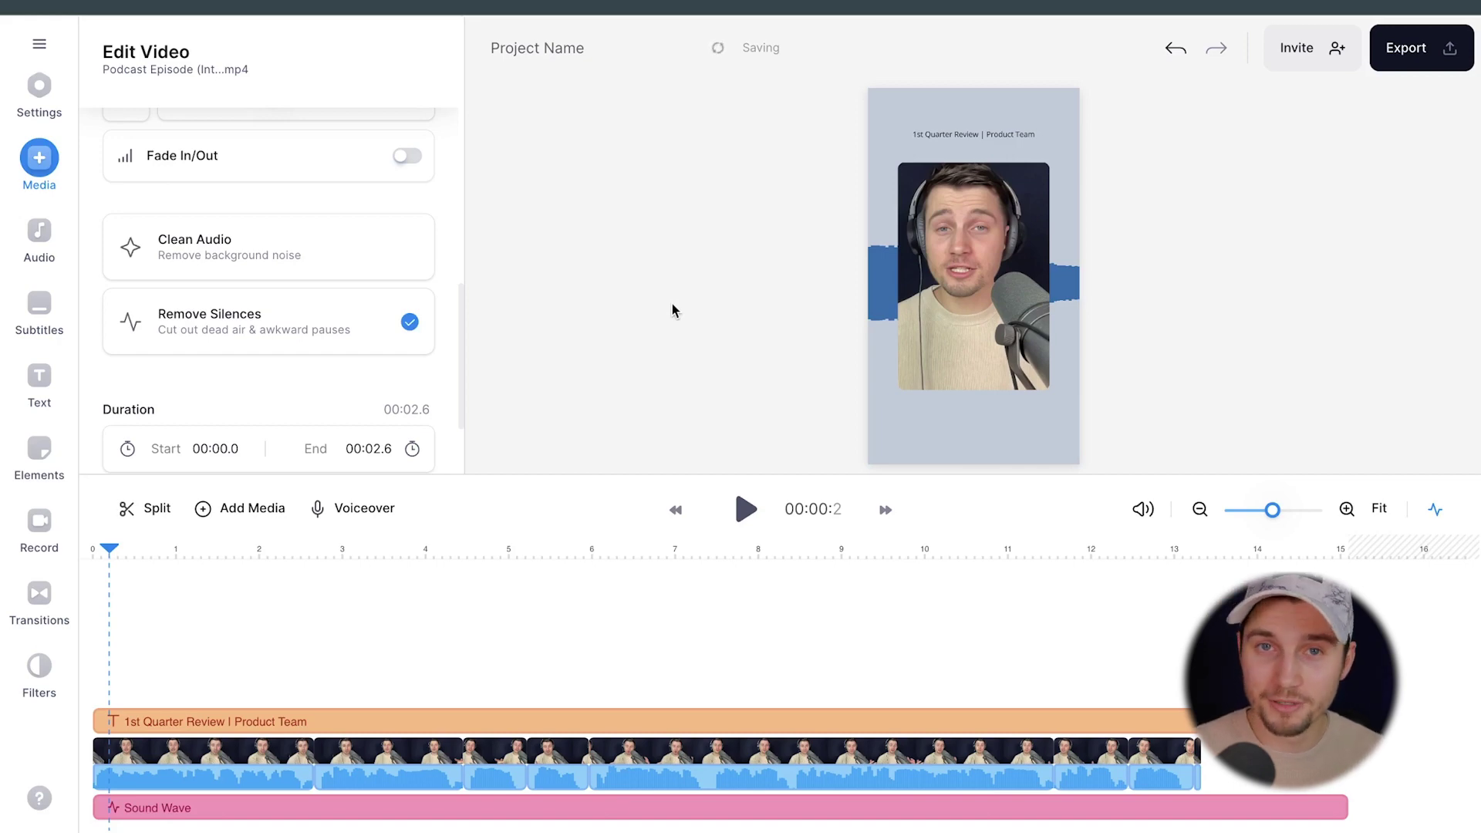
left_click(210, 775)
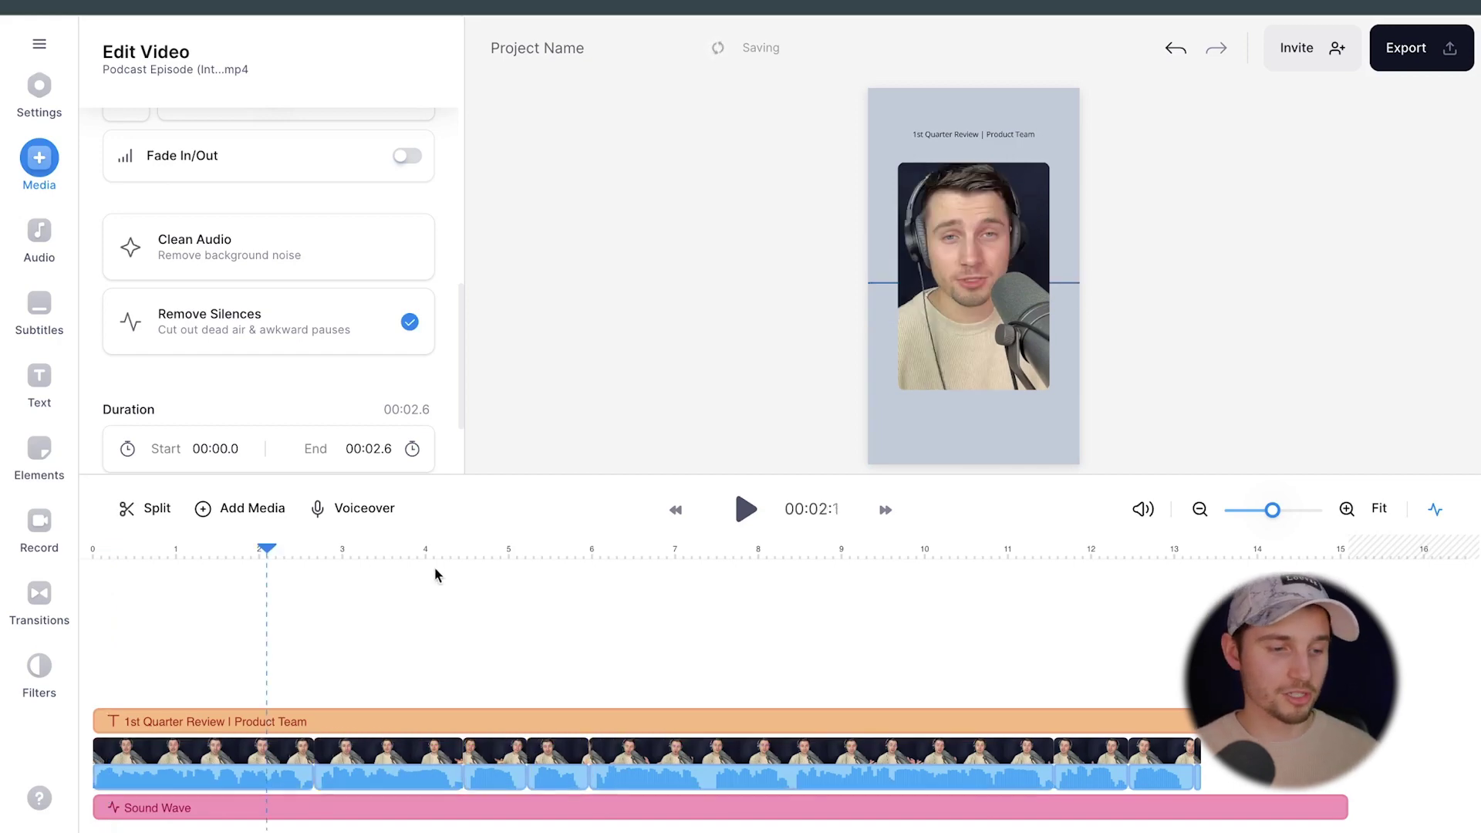
key("space")
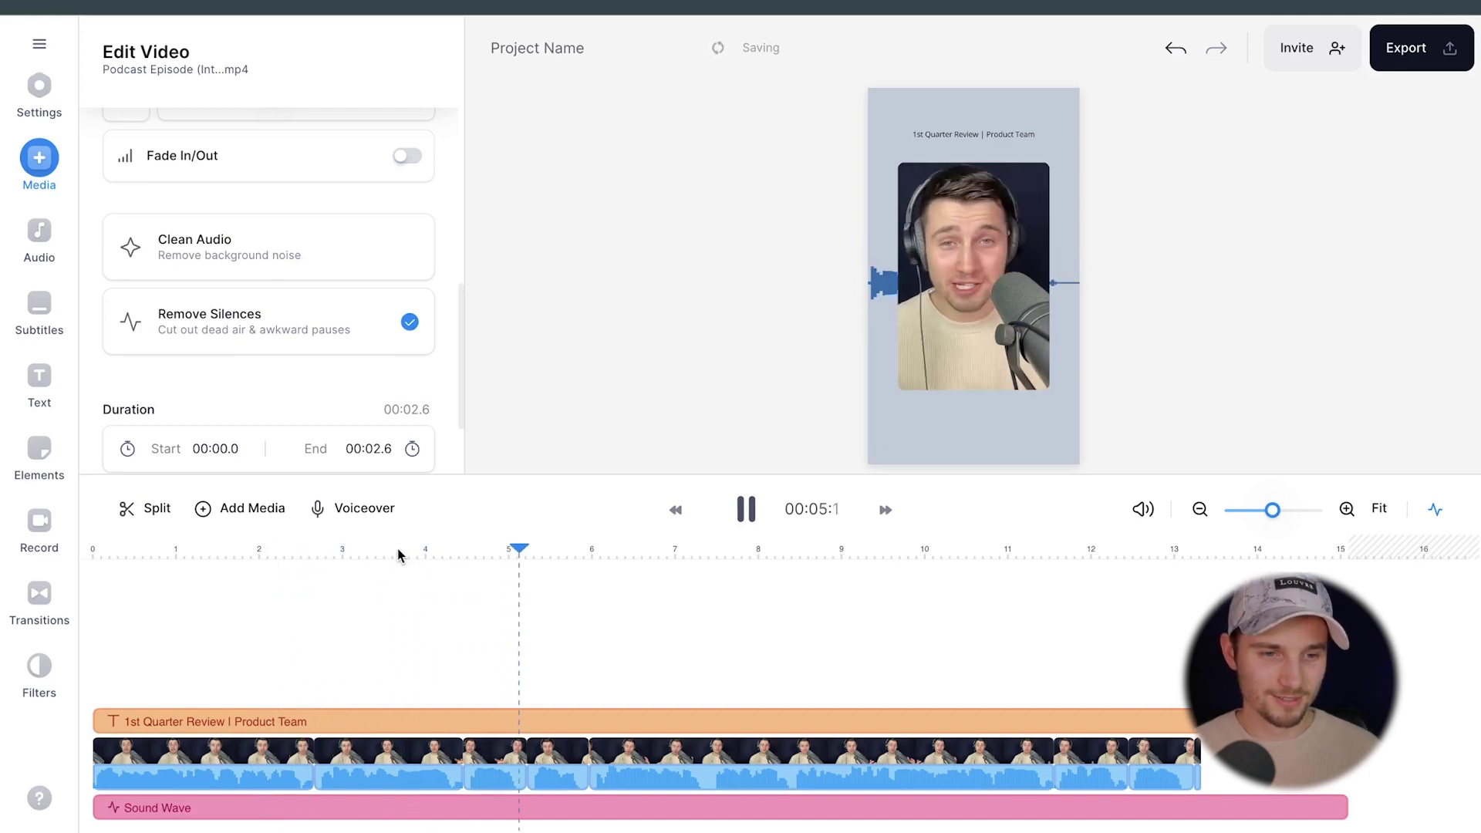
key("space")
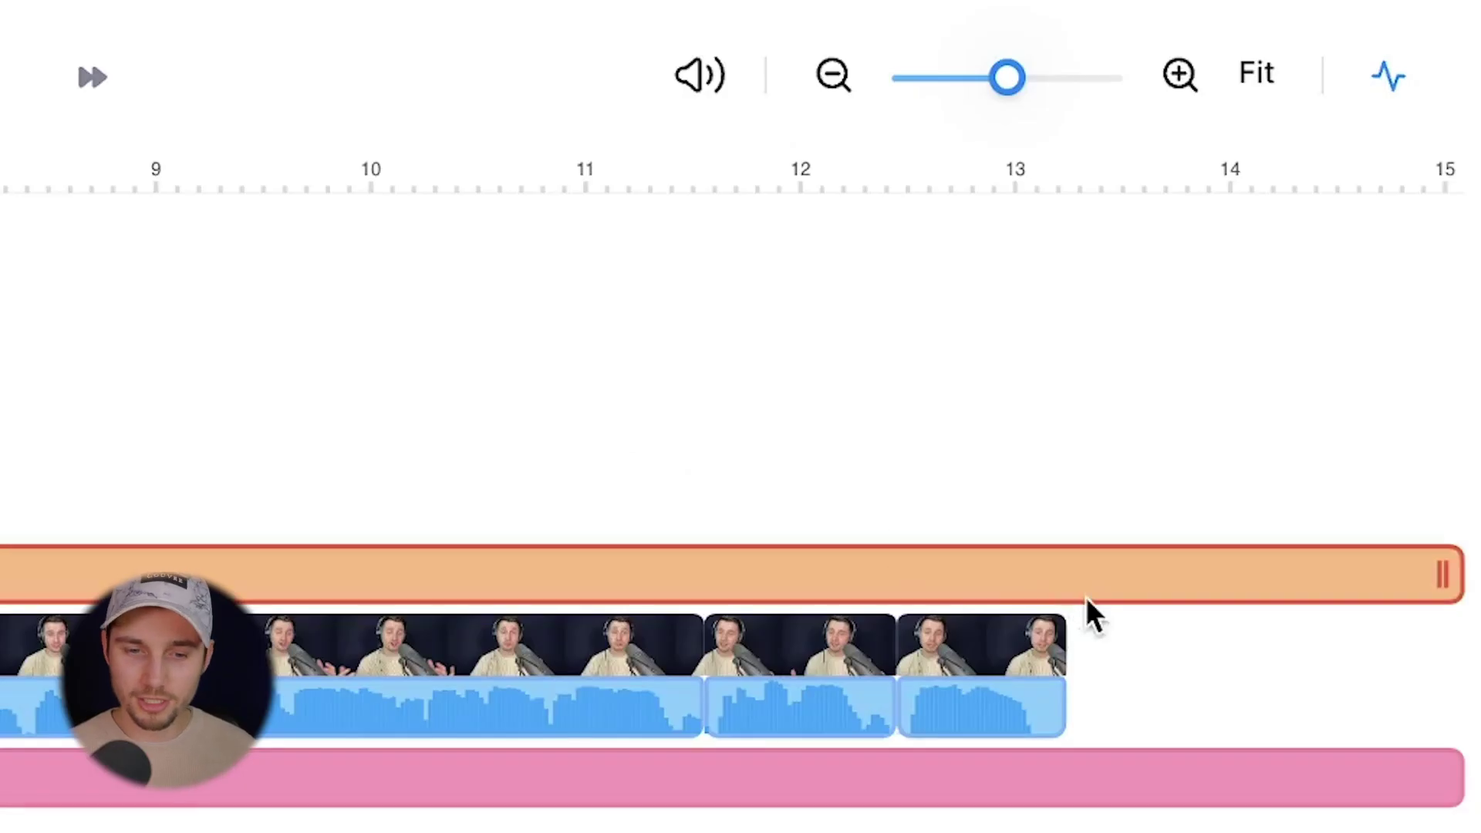
Step: Trim the title and sound wave tracks to end with the video at 00:13.2
left_click_drag(1341, 724, 1219, 719)
left_click_drag(1111, 569, 1067, 570)
left_click(1277, 782)
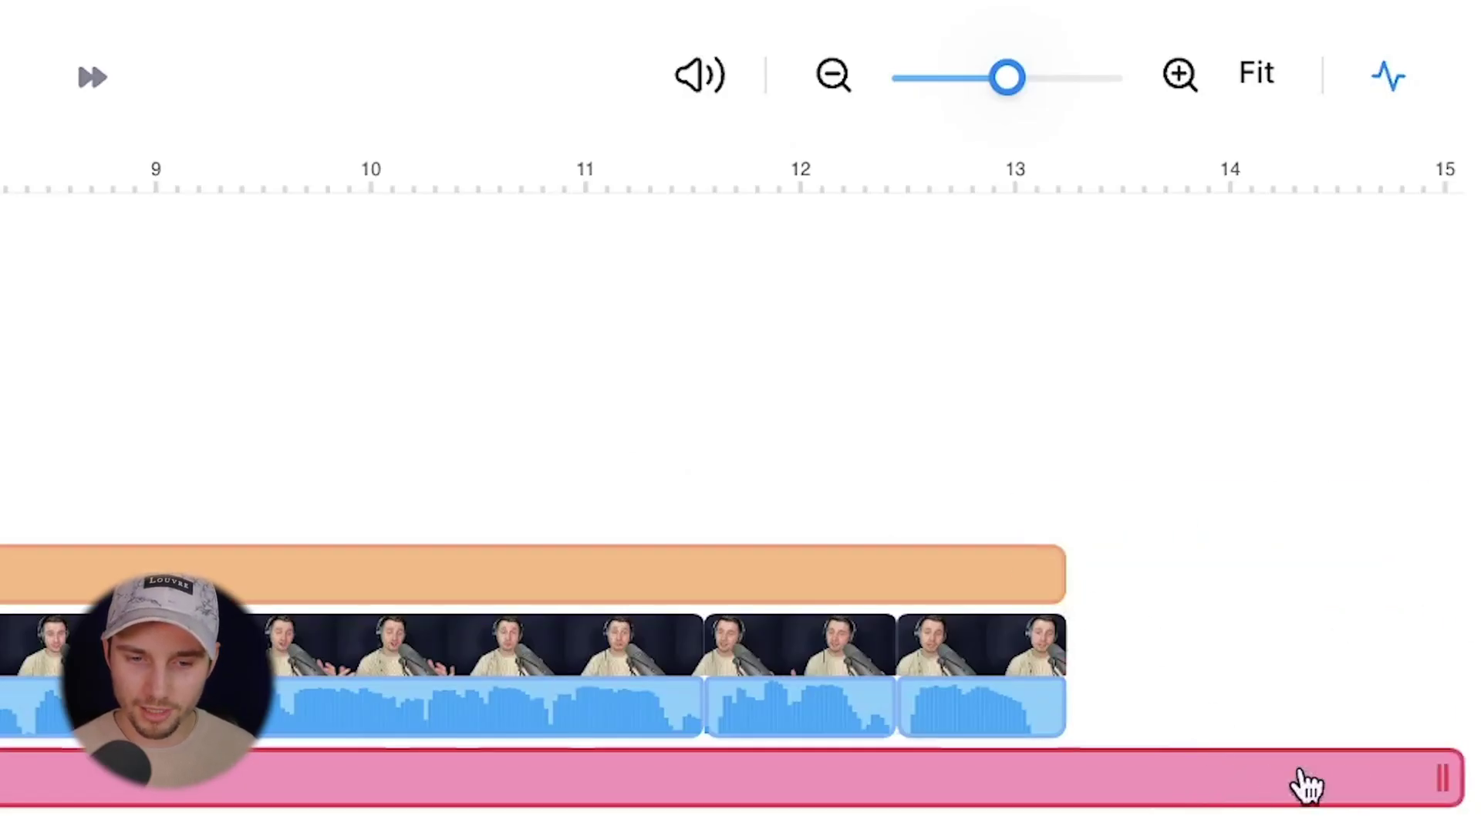
left_click_drag(1429, 767, 1011, 774)
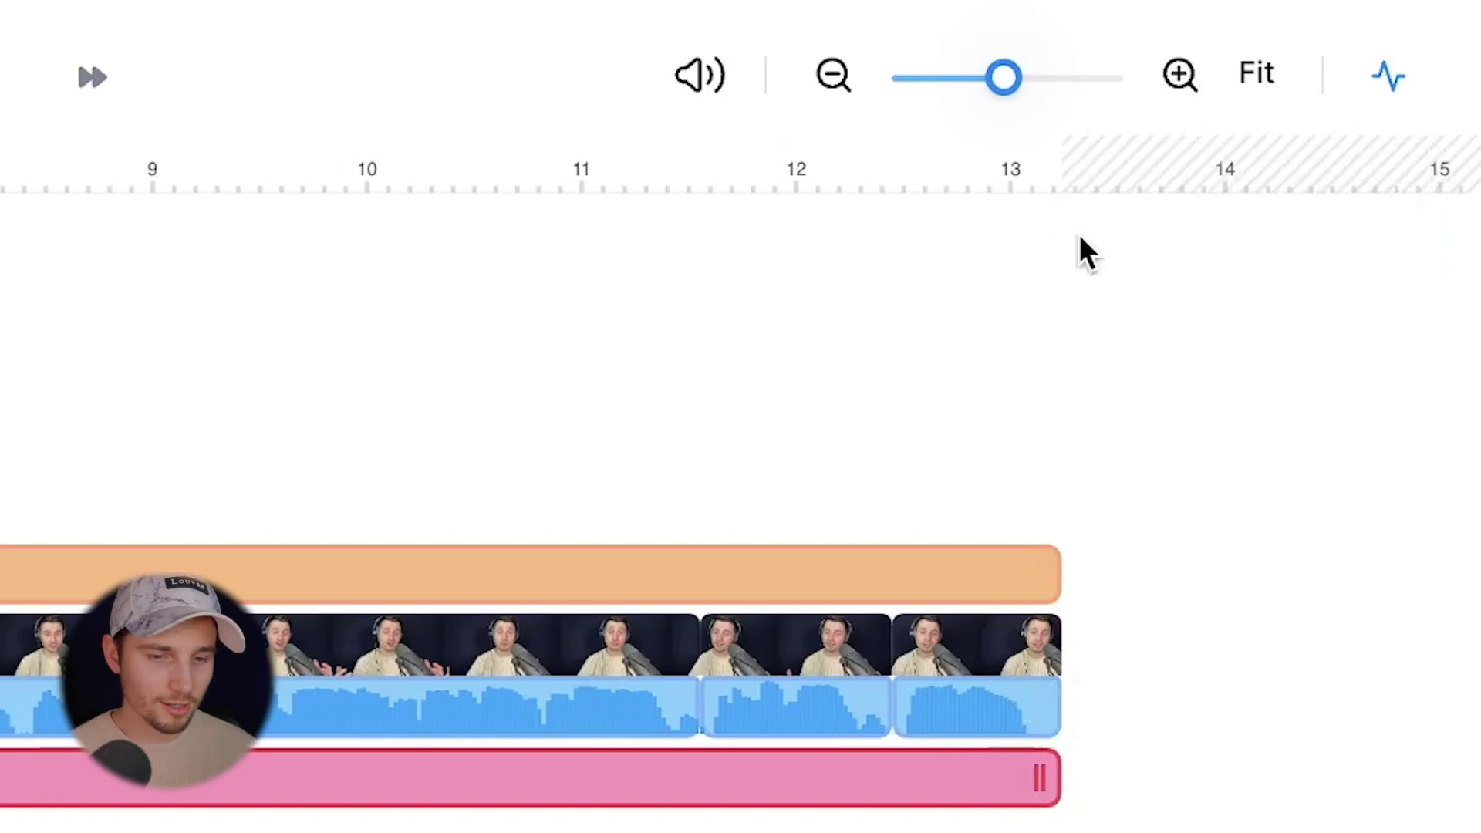
left_click(1243, 87)
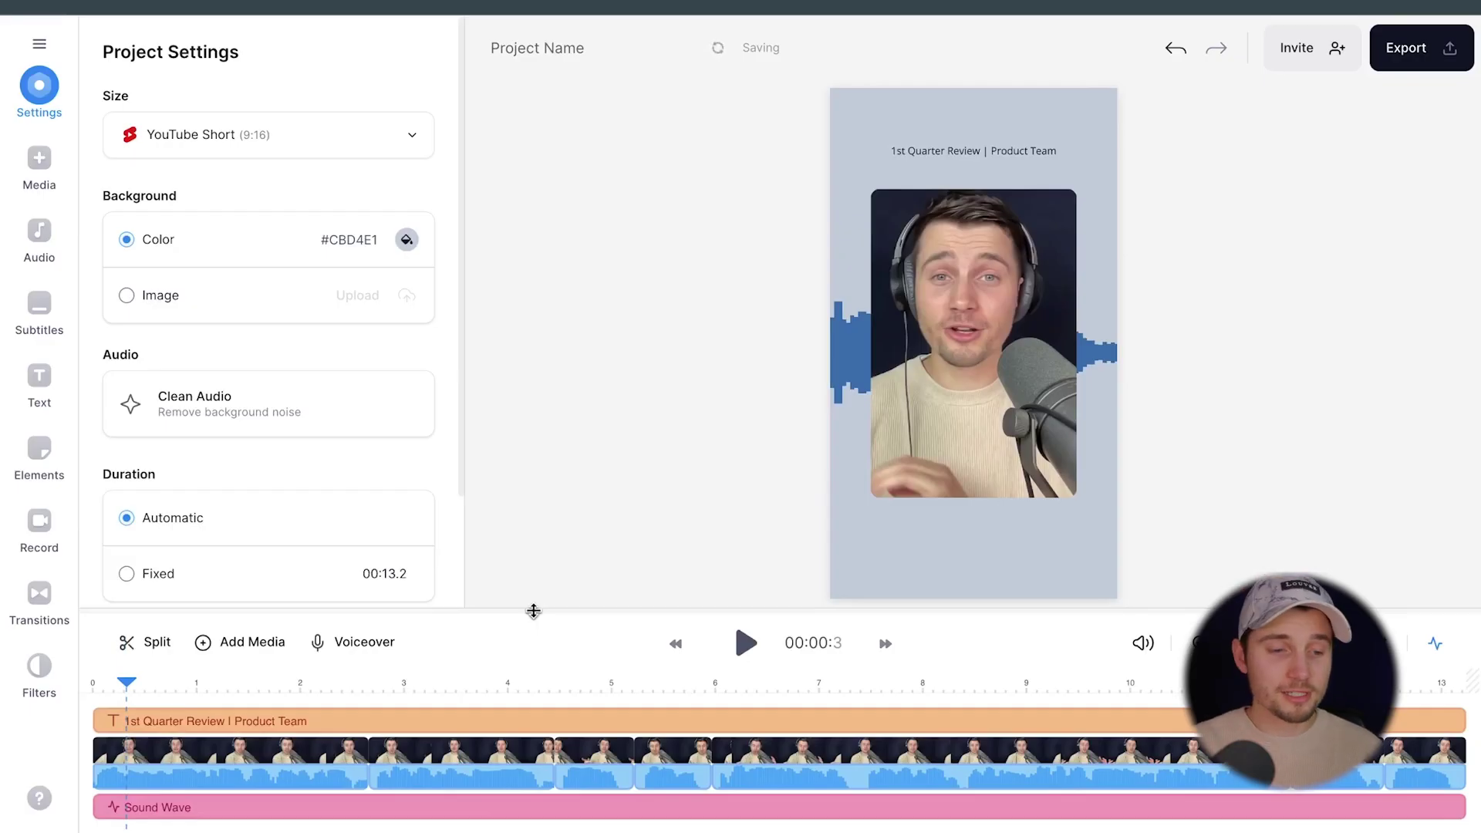
left_click(966, 151)
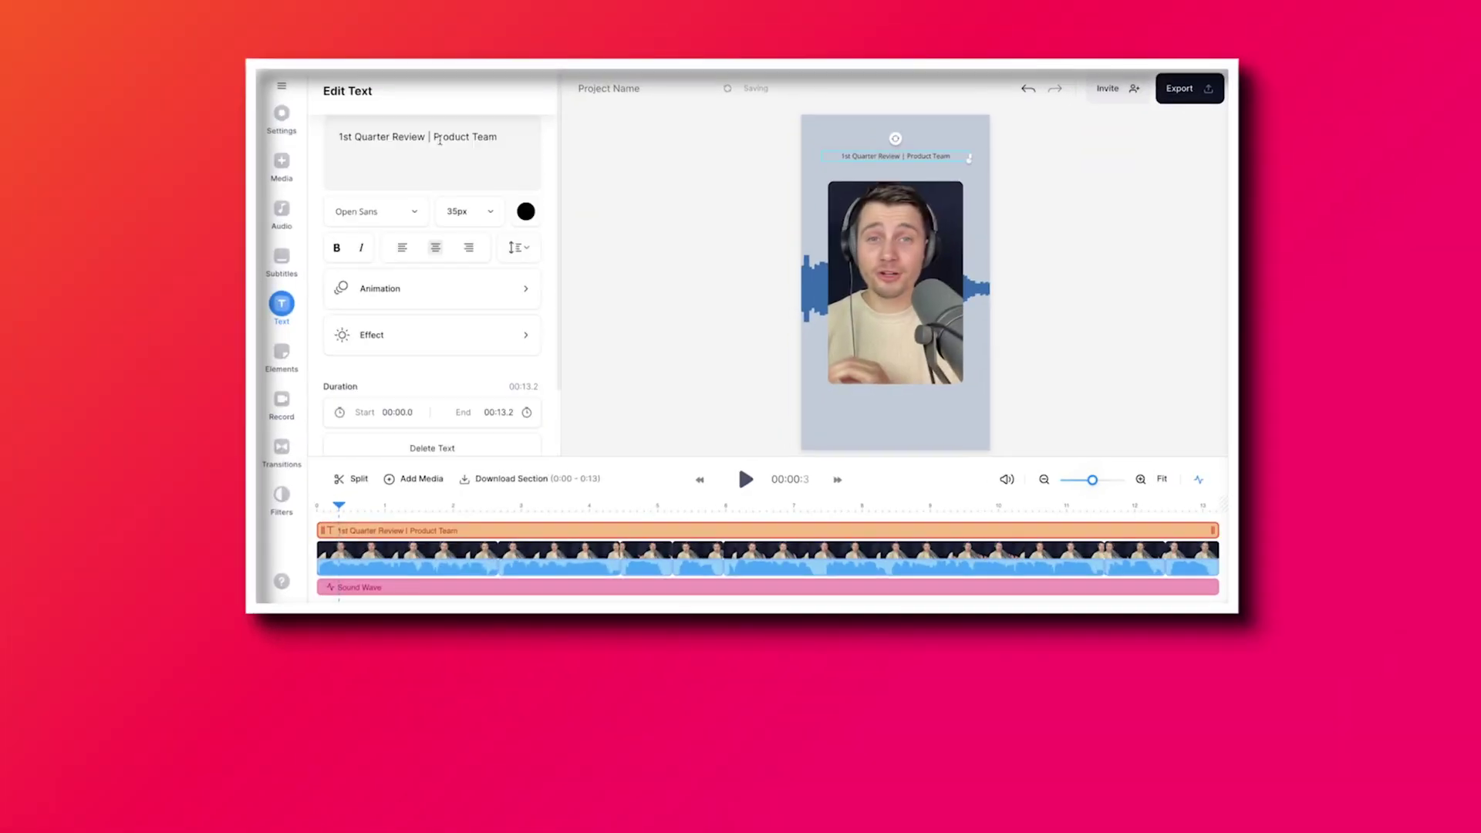
Step: Change the title to 'Episode 1' in a script font with Slide Down animation
triple_click(292, 125)
type("Episo")
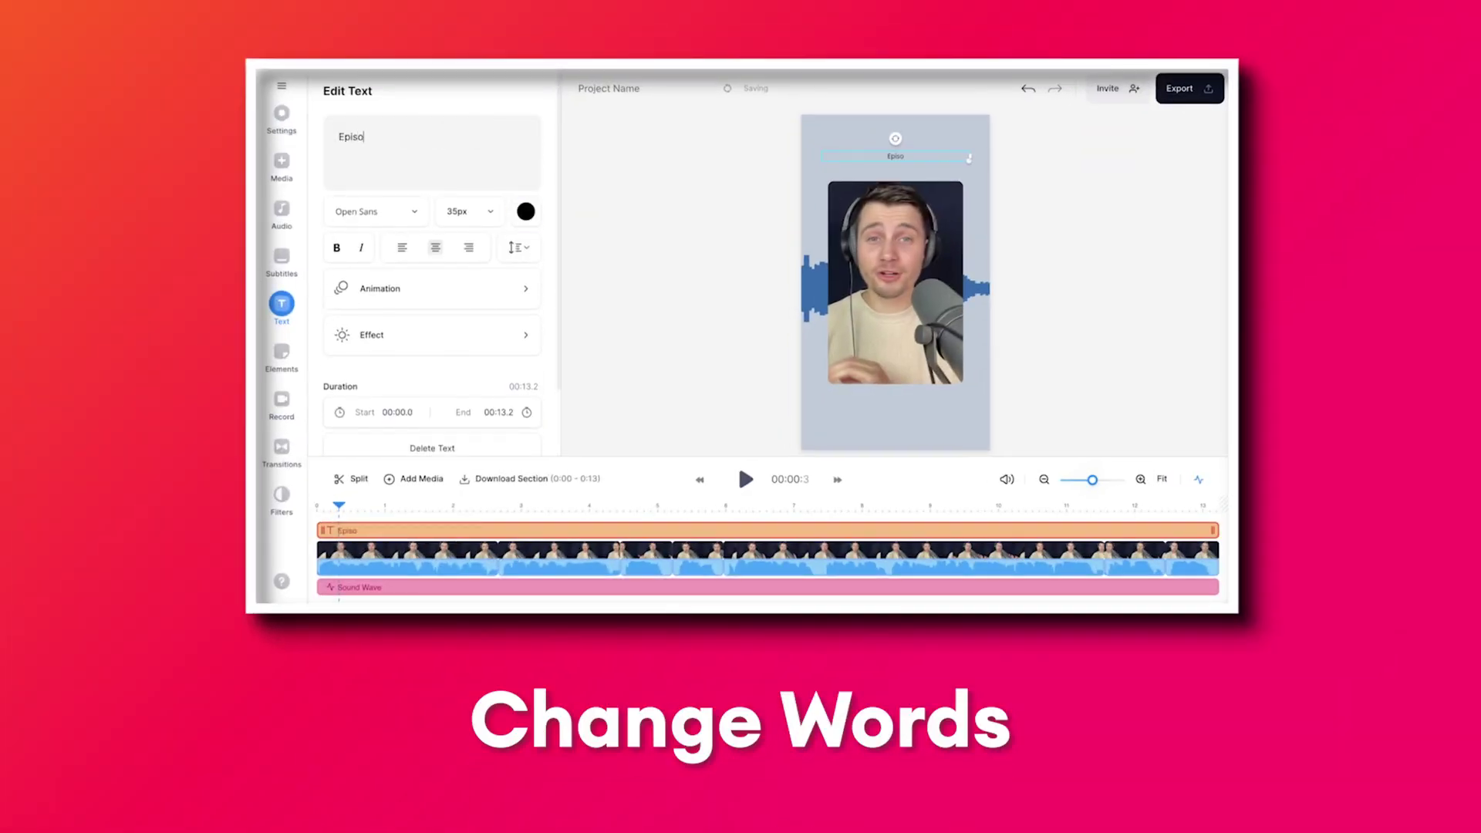
type("de 1")
left_click(375, 211)
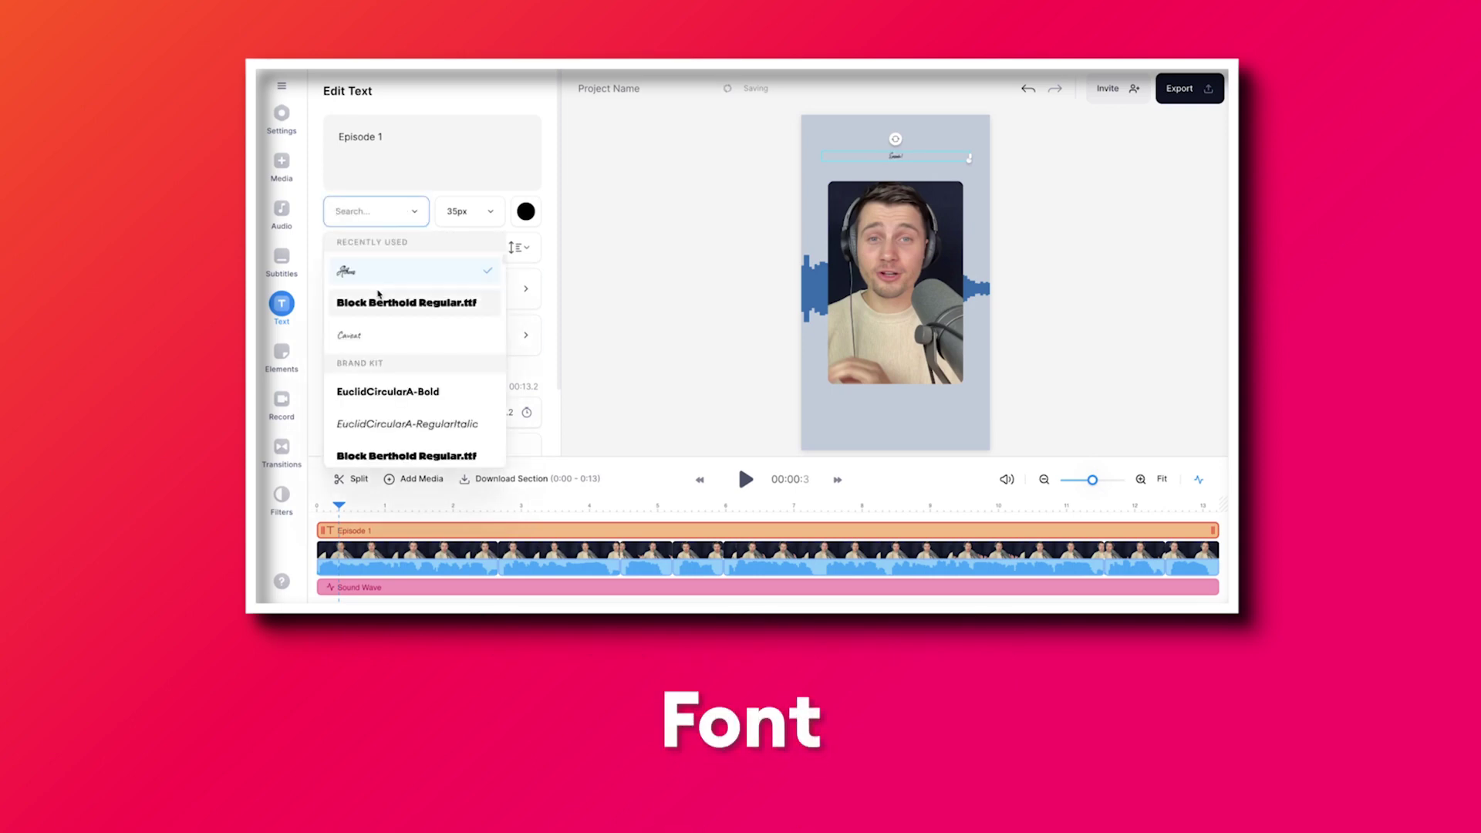
left_click(347, 268)
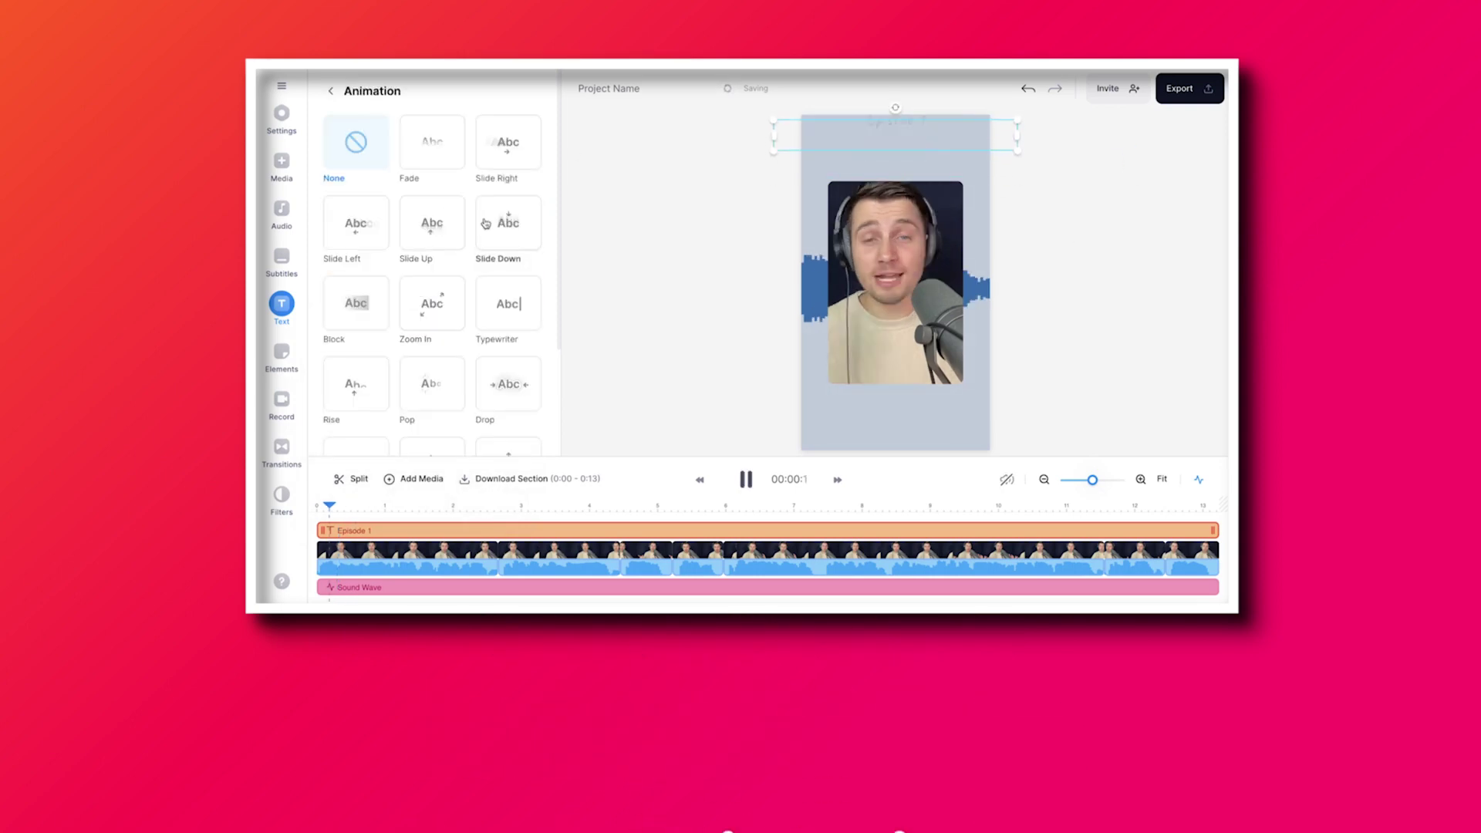
left_click(487, 231)
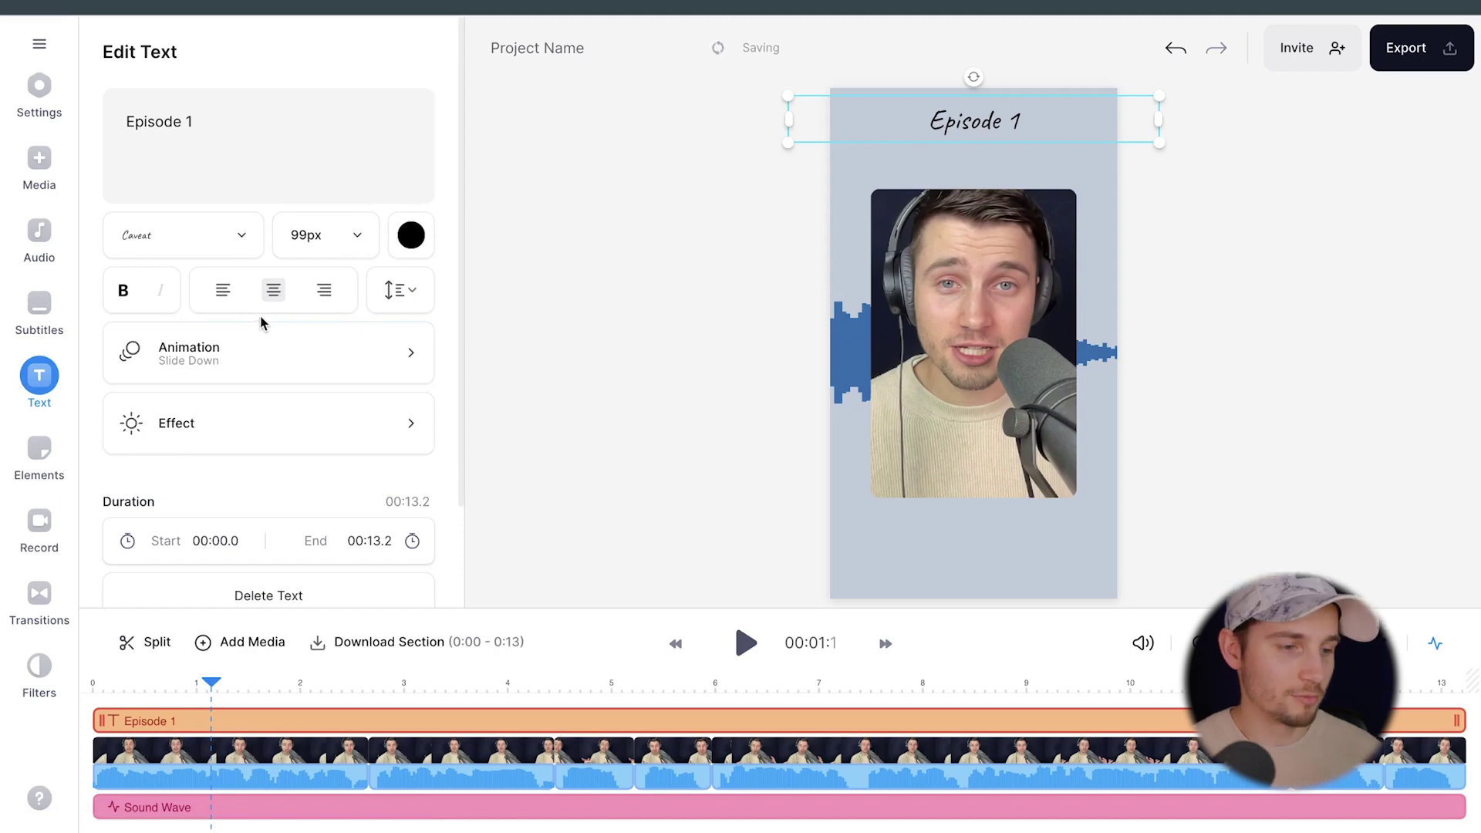
Step: Add a centred 'Dutchies' text box under the title, spanning the full 13.2 seconds
scroll(262, 323, "down", 2)
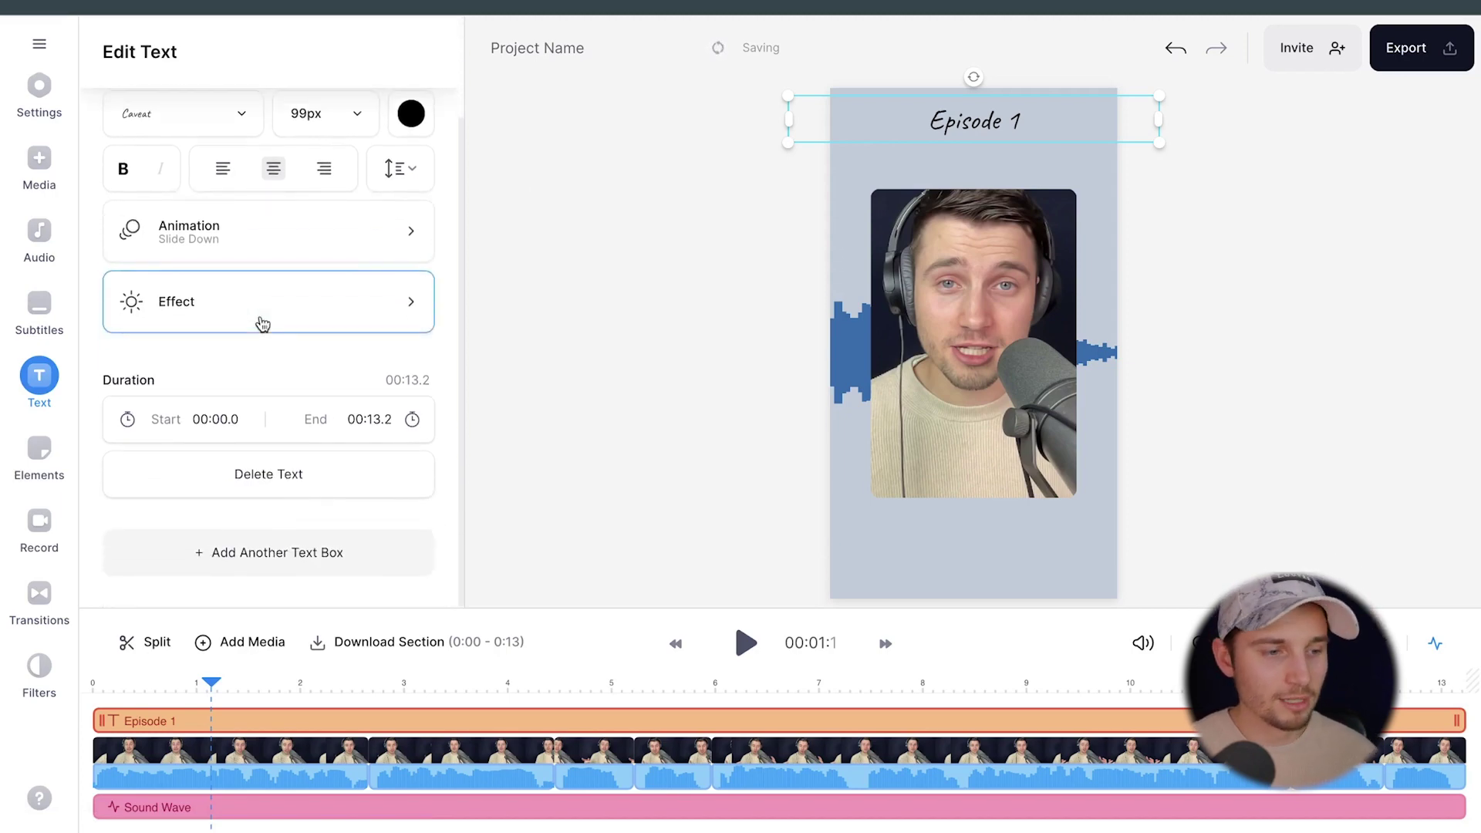
left_click(274, 552)
left_click_drag(1102, 167, 1010, 157)
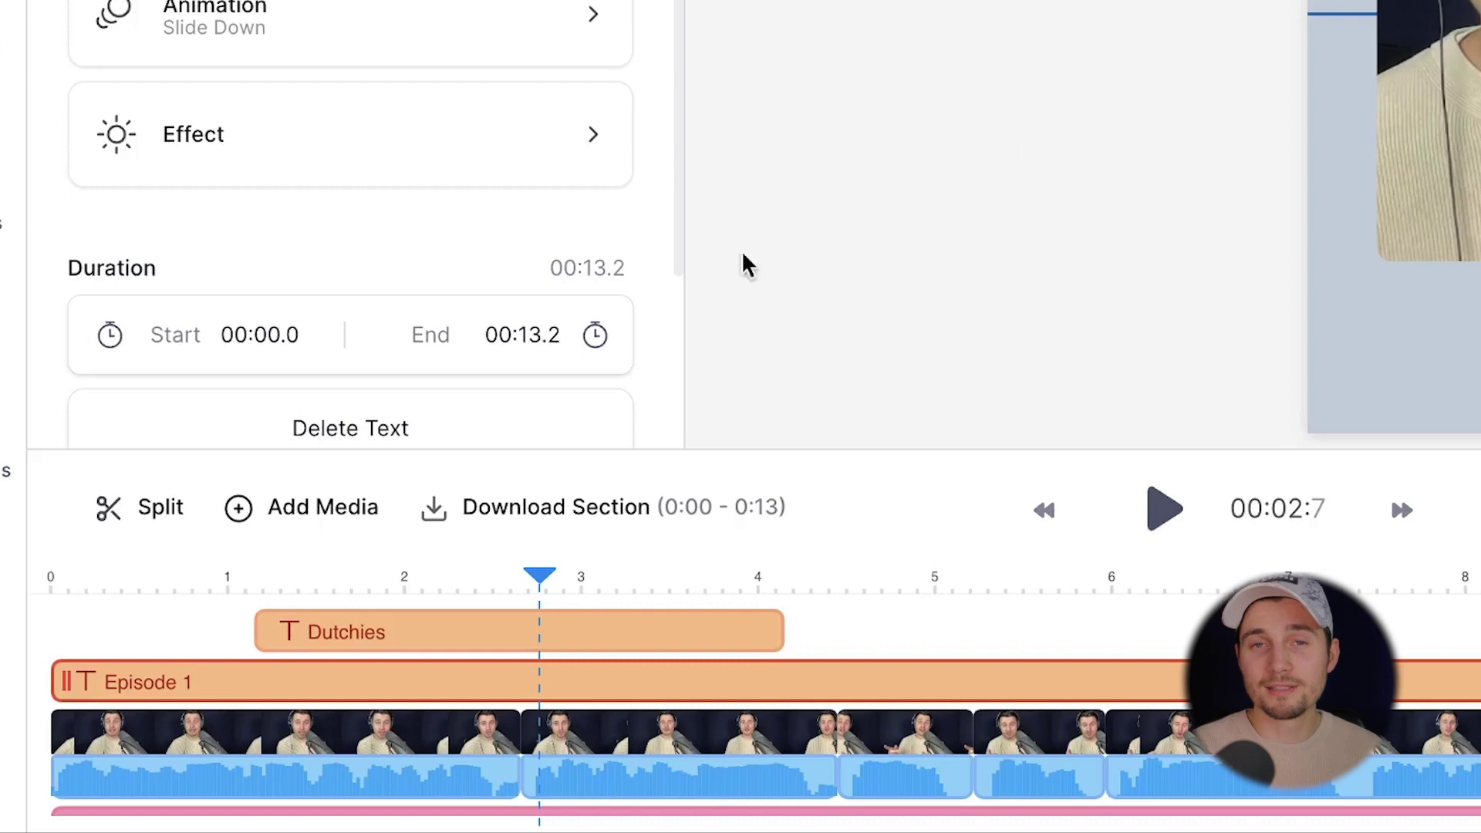
left_click_drag(270, 628, 66, 638)
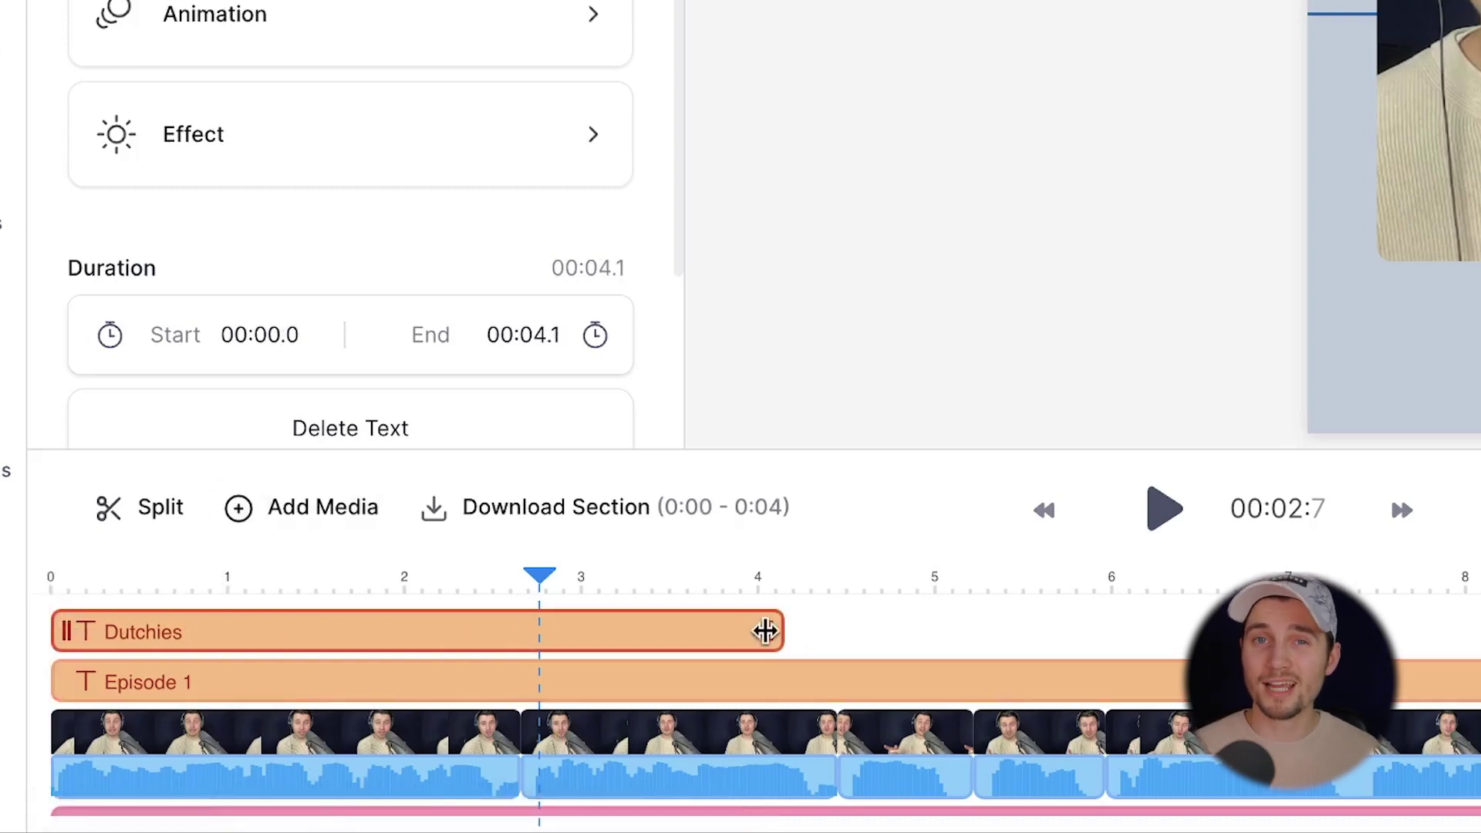
left_click_drag(815, 631, 1465, 631)
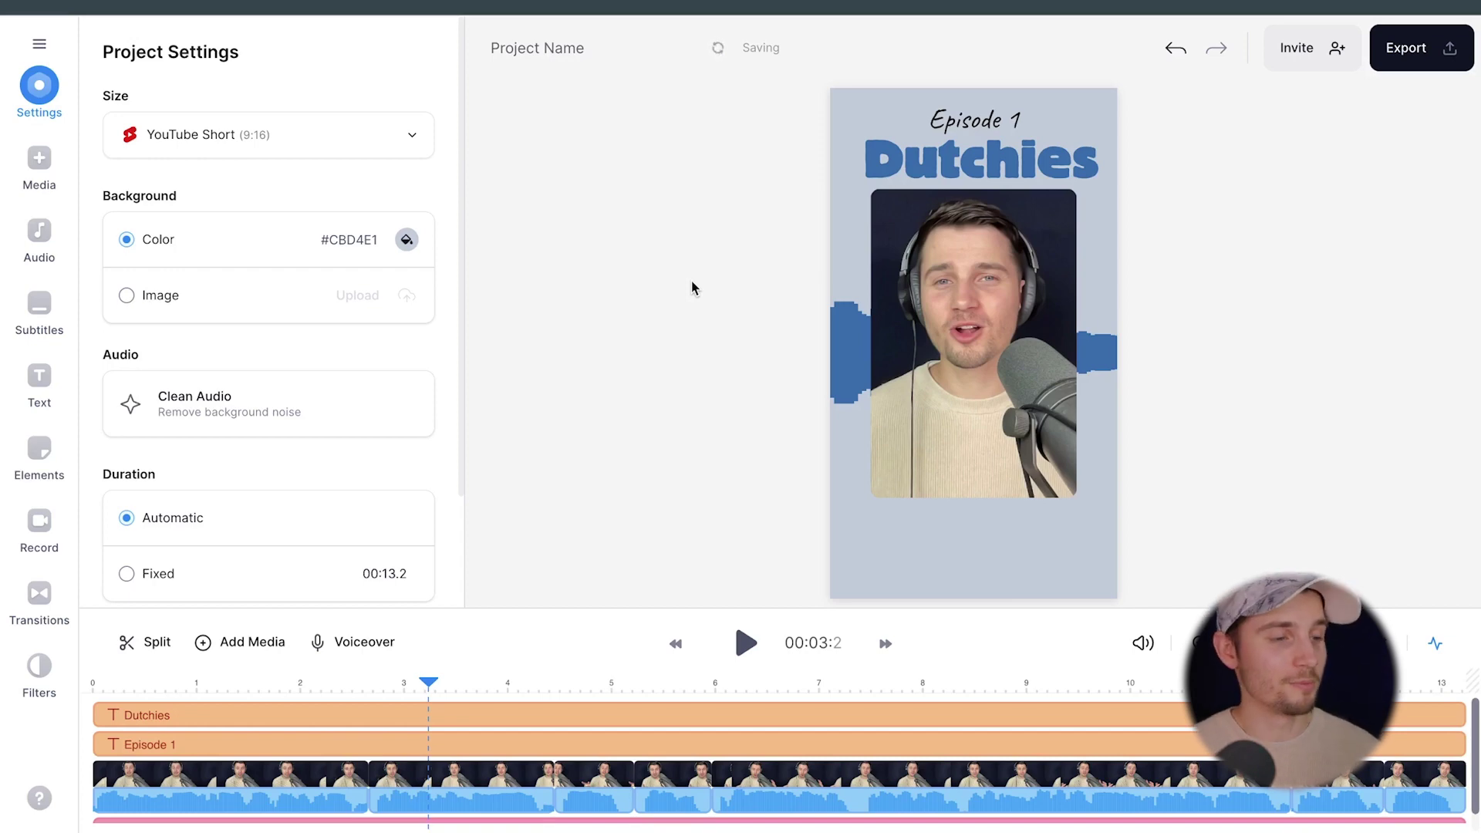
left_click(39, 304)
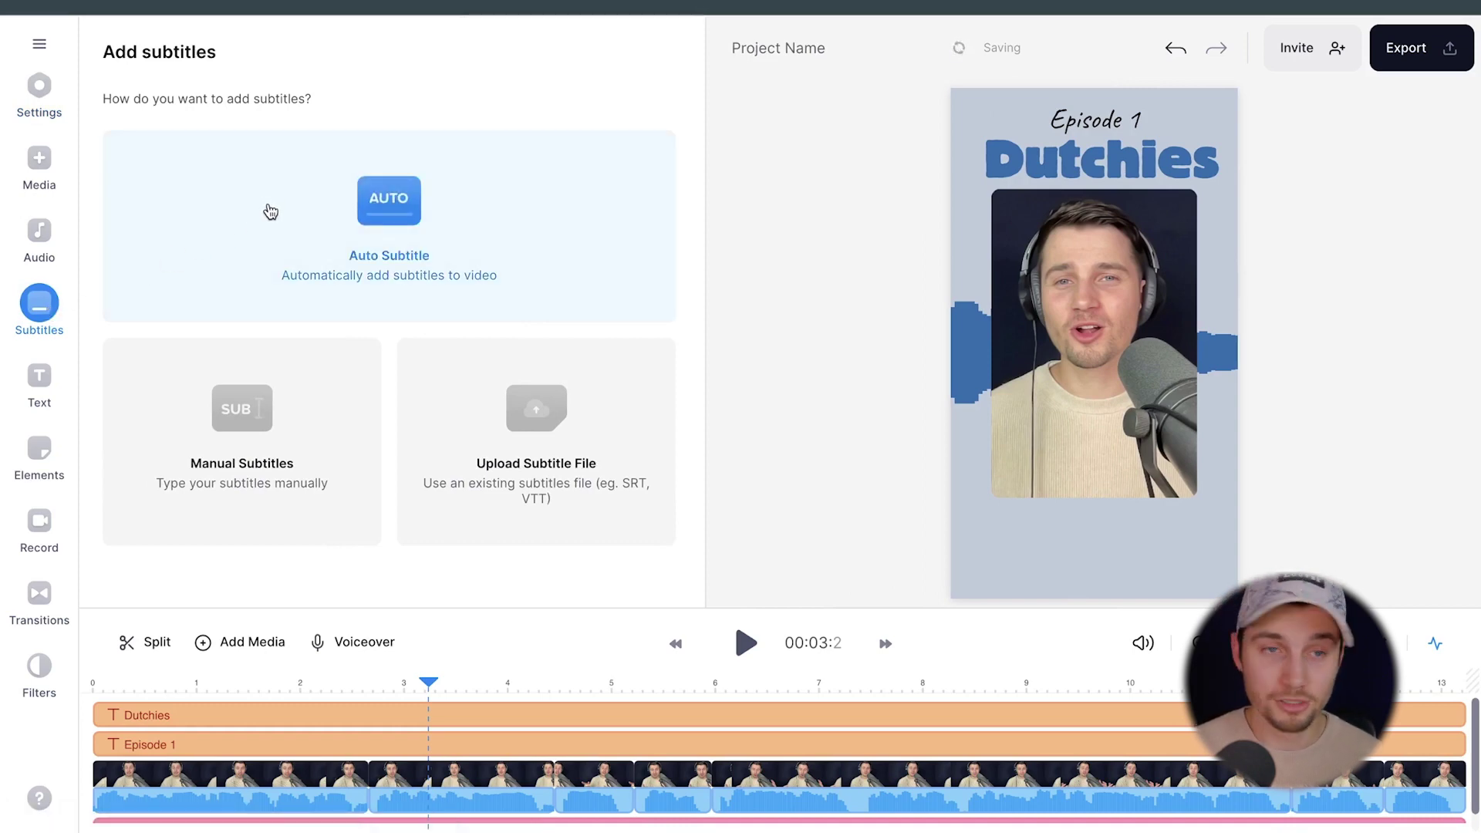
Step: Auto-generate English subtitles for the interview
left_click(270, 211)
left_click(361, 159)
scroll(370, 309, "down", 10)
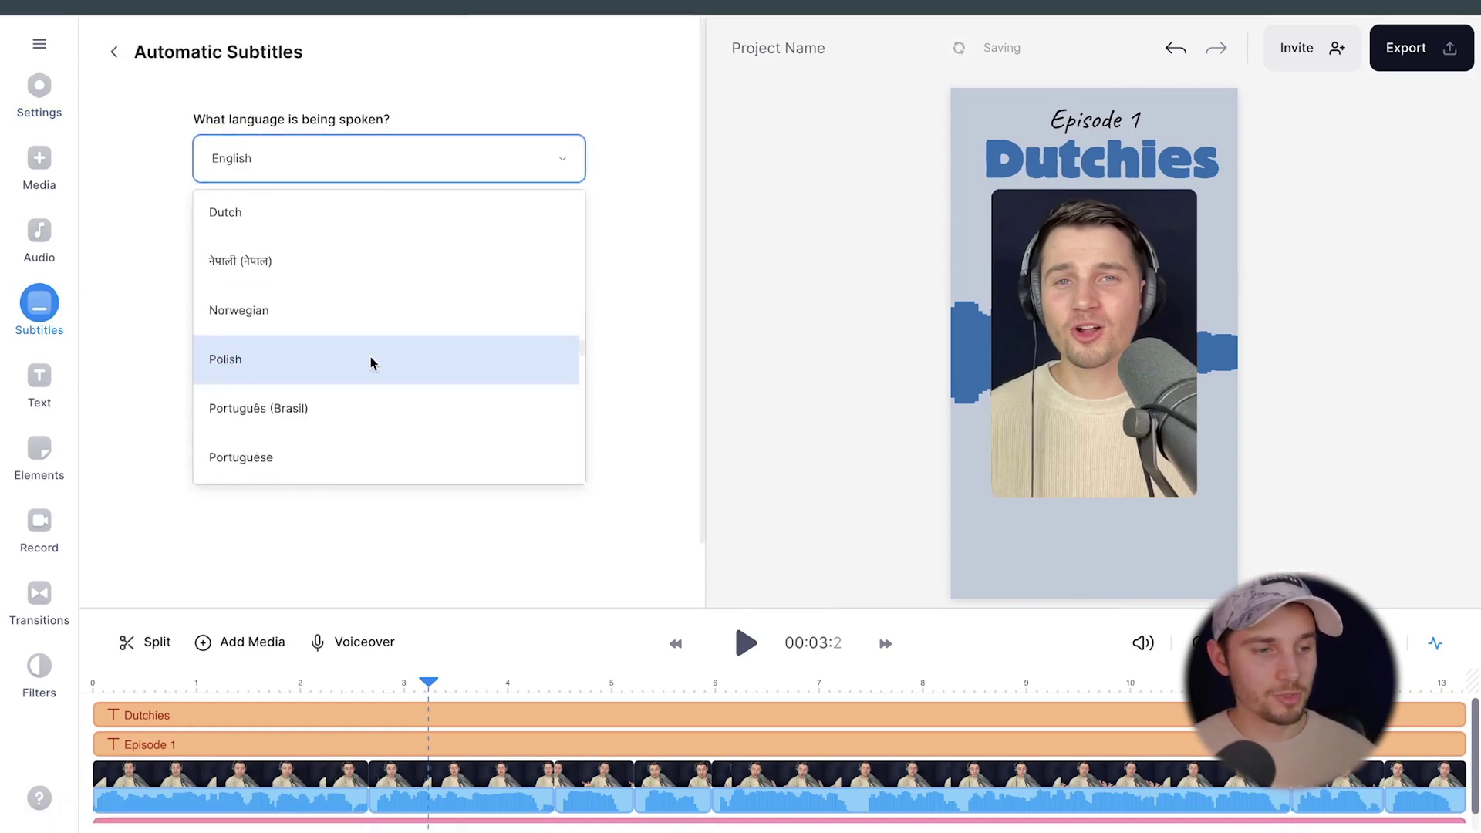
scroll(370, 363, "up", 2)
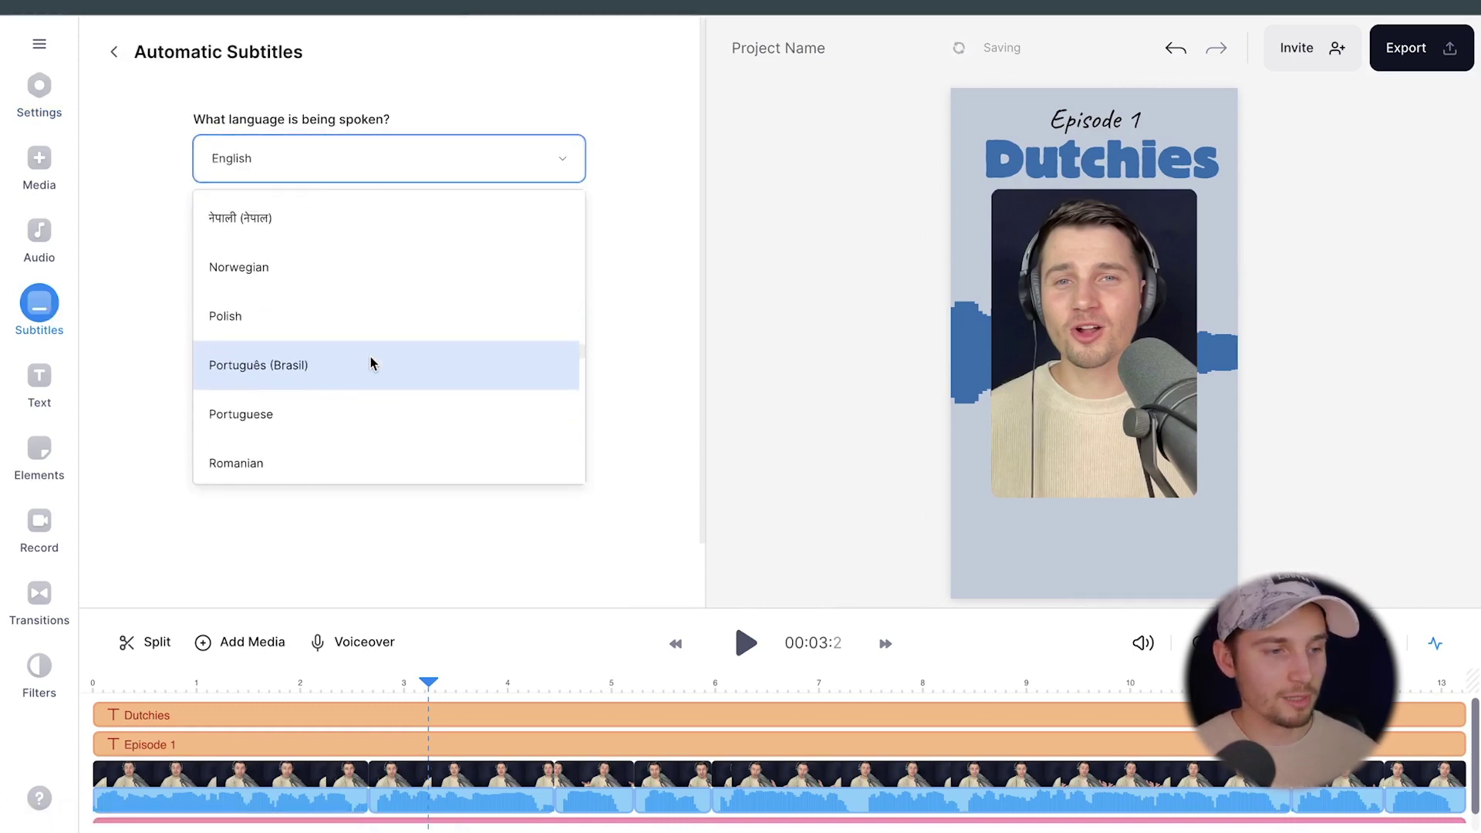
left_click(446, 179)
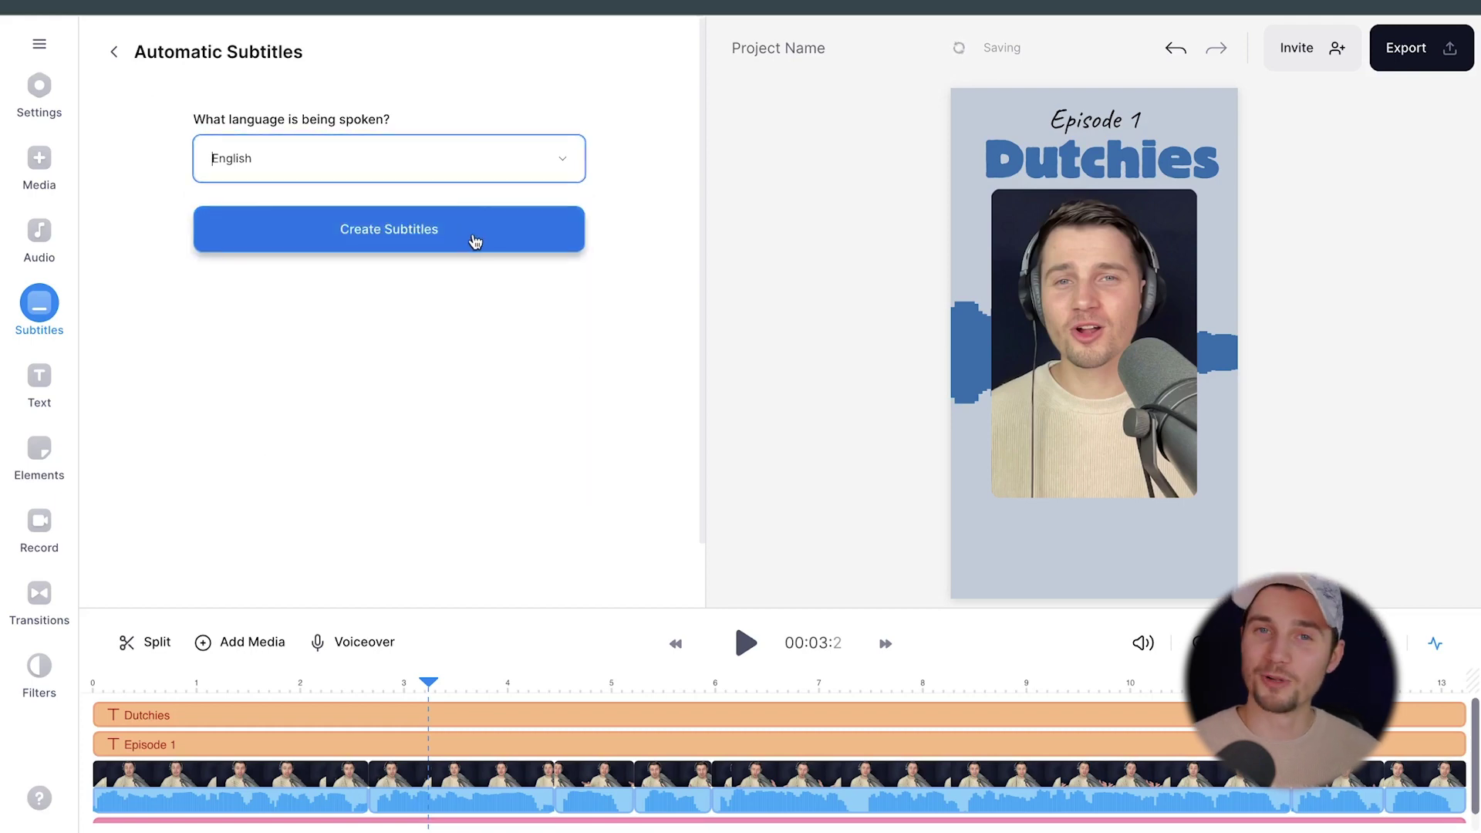
left_click(474, 240)
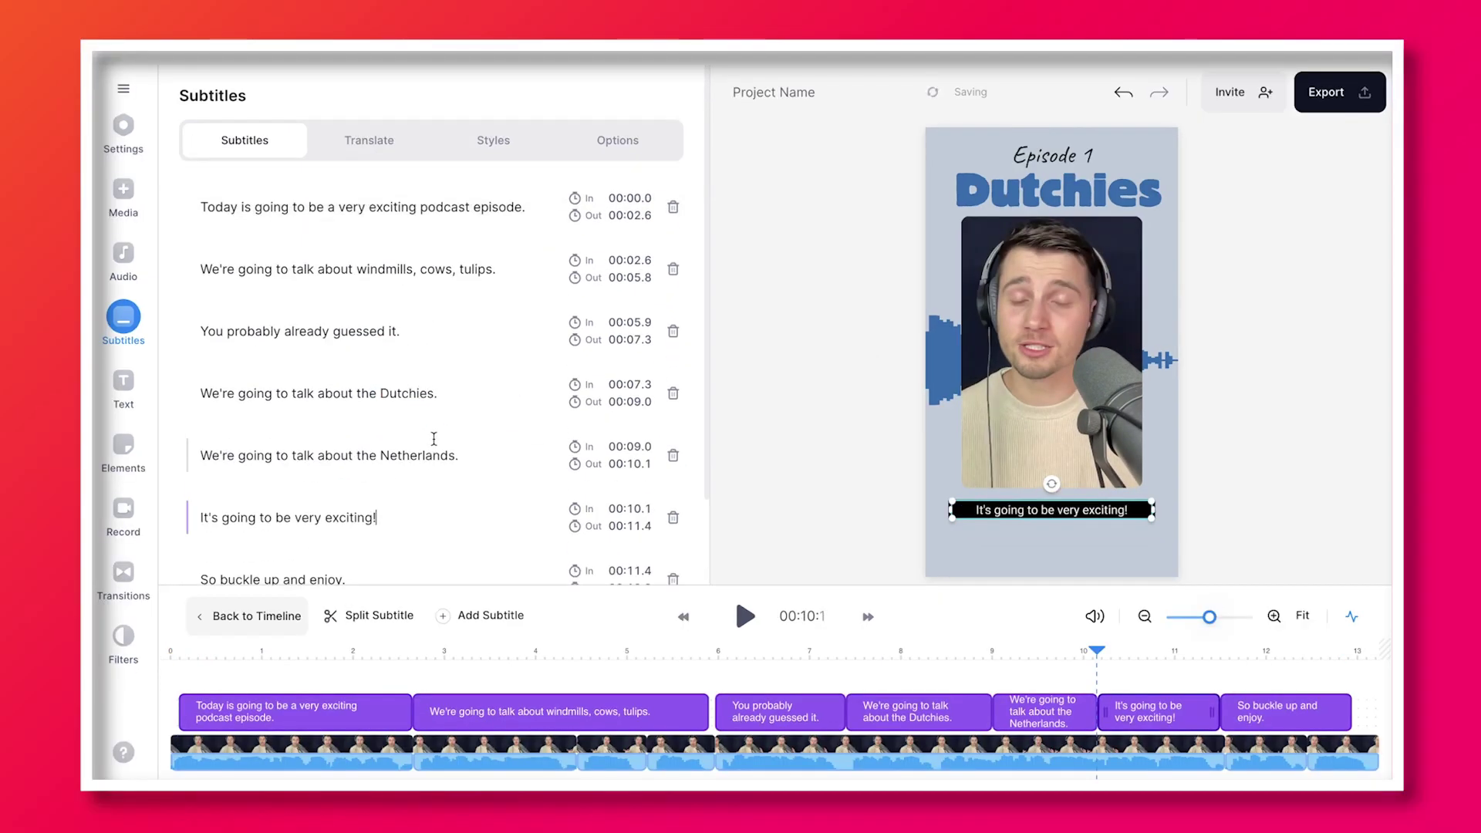
Step: Undo the unwanted subtitle timing and merge edits, then apply a bold block caption style
left_click_drag(702, 752, 679, 759)
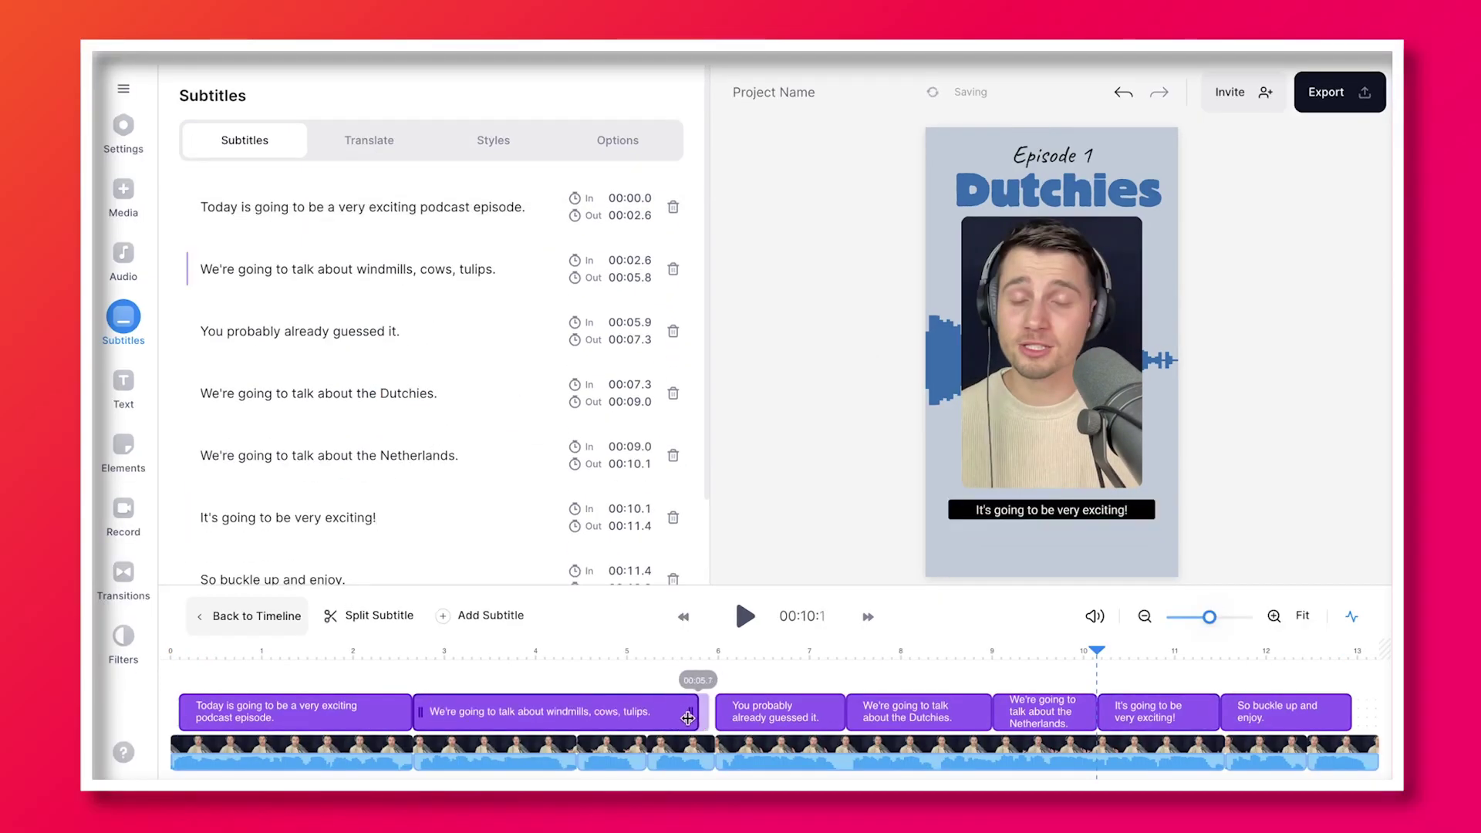
left_click(1123, 94)
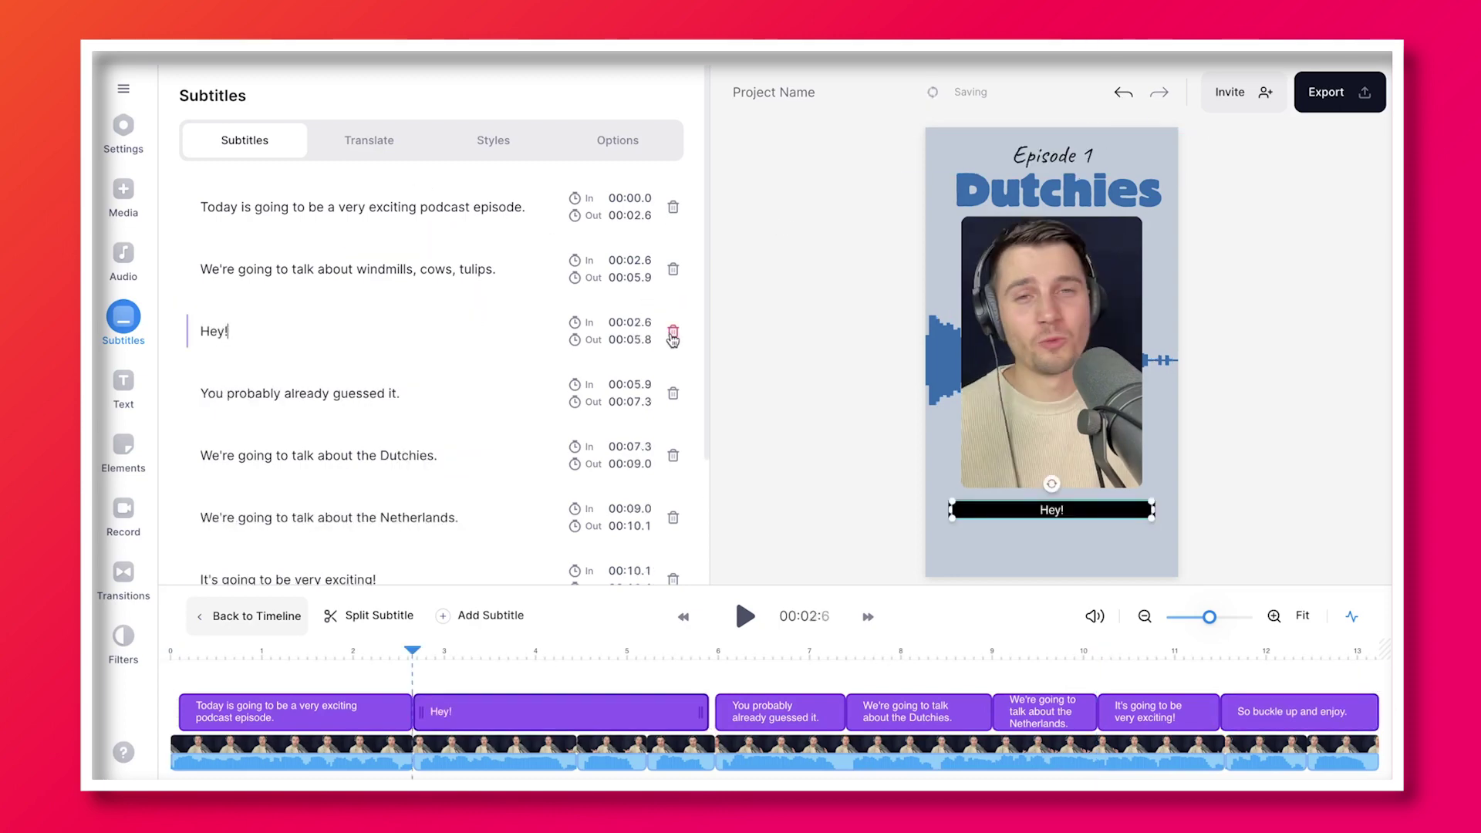
left_click(672, 331)
scroll(342, 463, "down", 2)
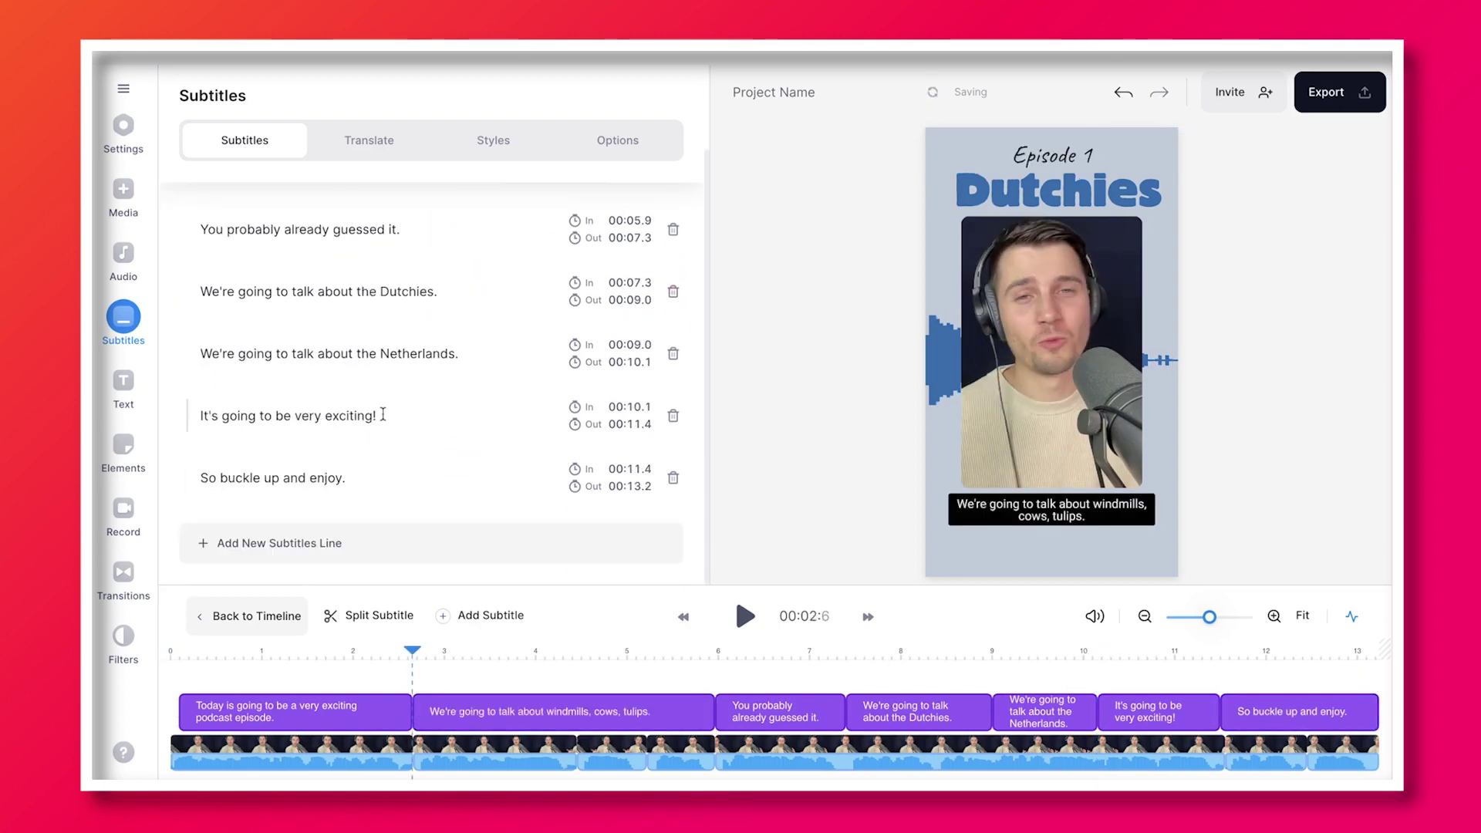
left_click(473, 446)
left_click(1124, 92)
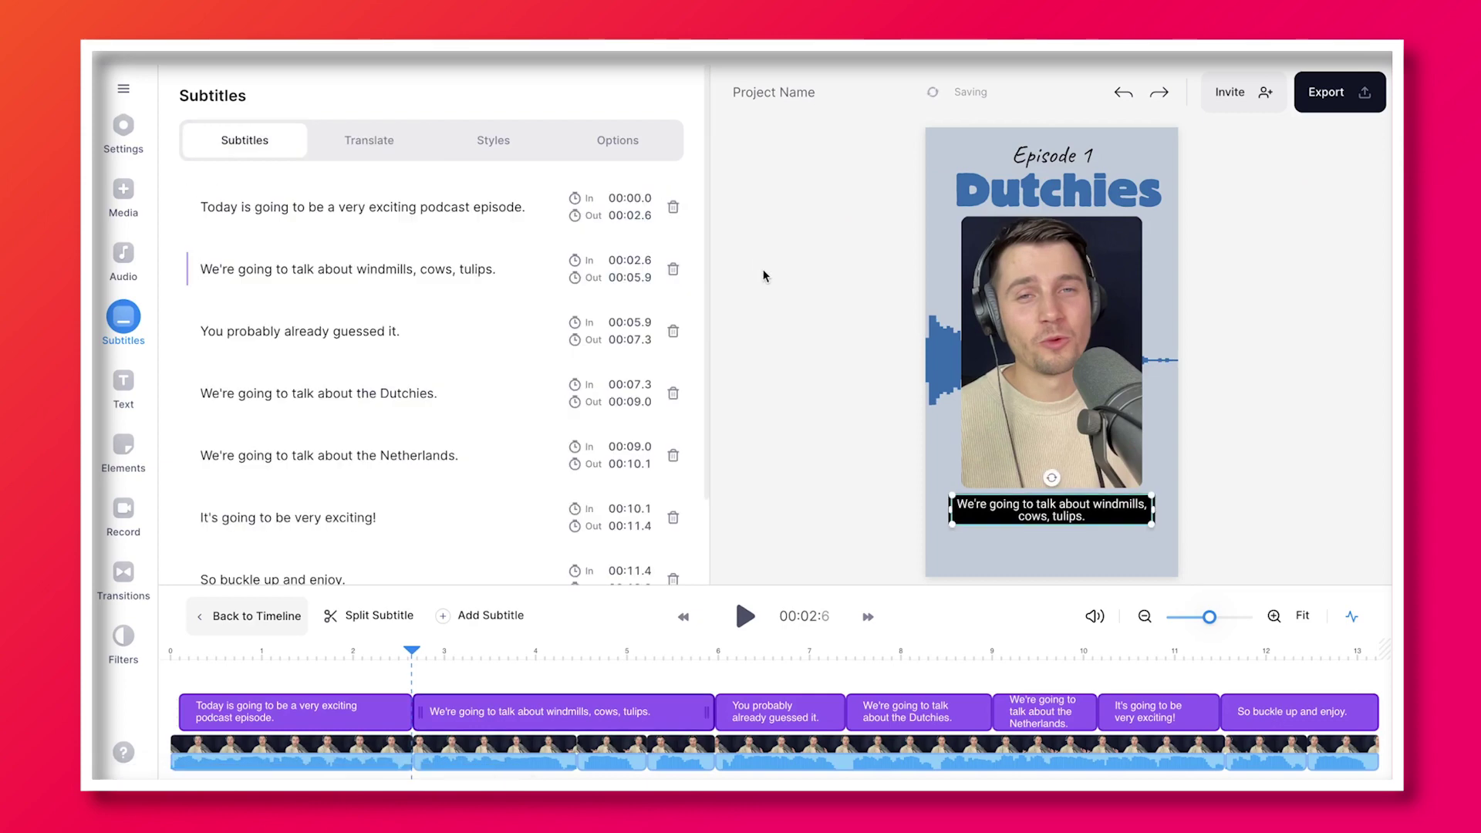
left_click(494, 141)
left_click(476, 291)
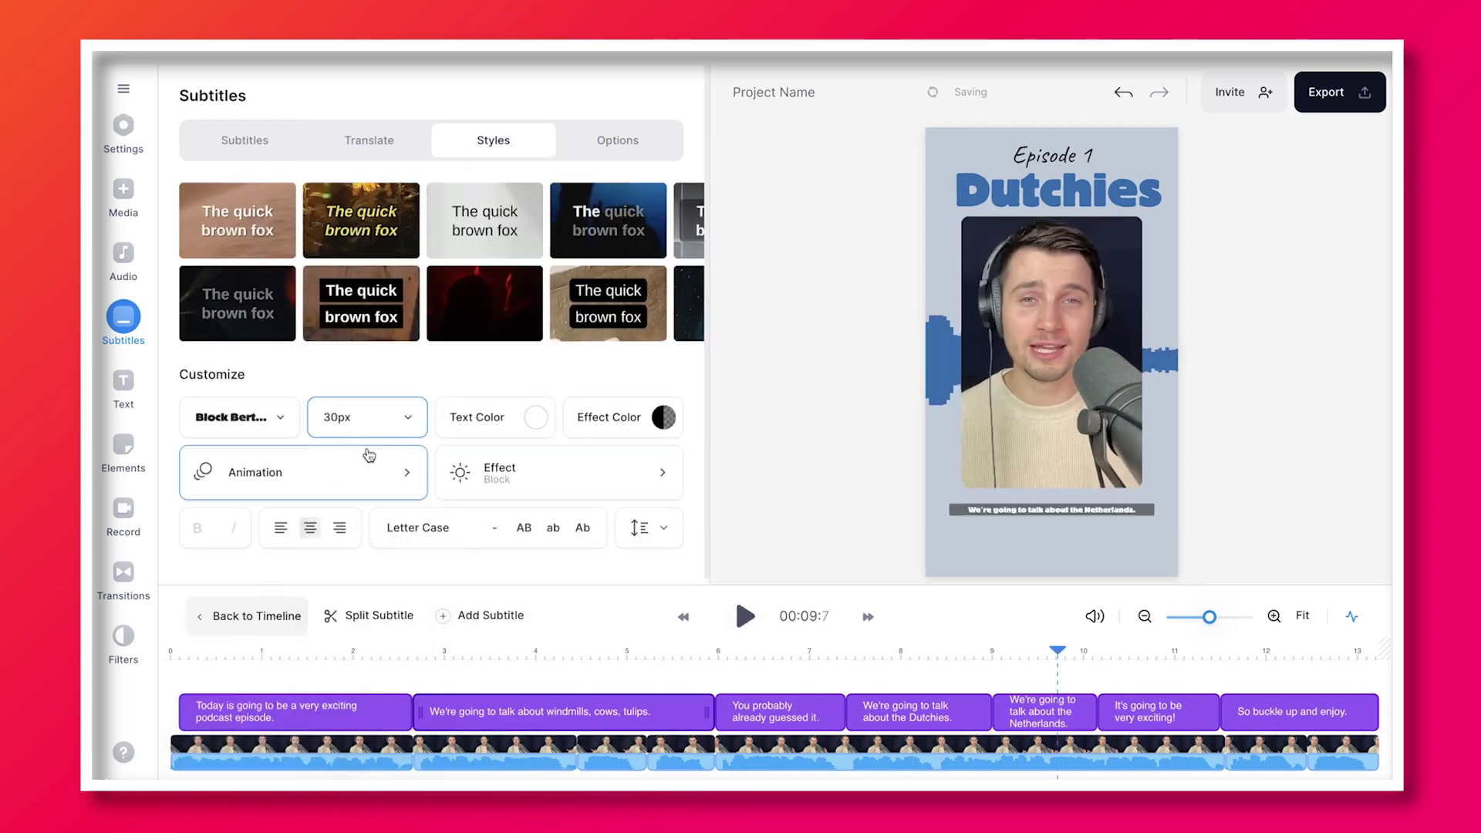
Step: Give the captions a solid dark block background
left_click(529, 421)
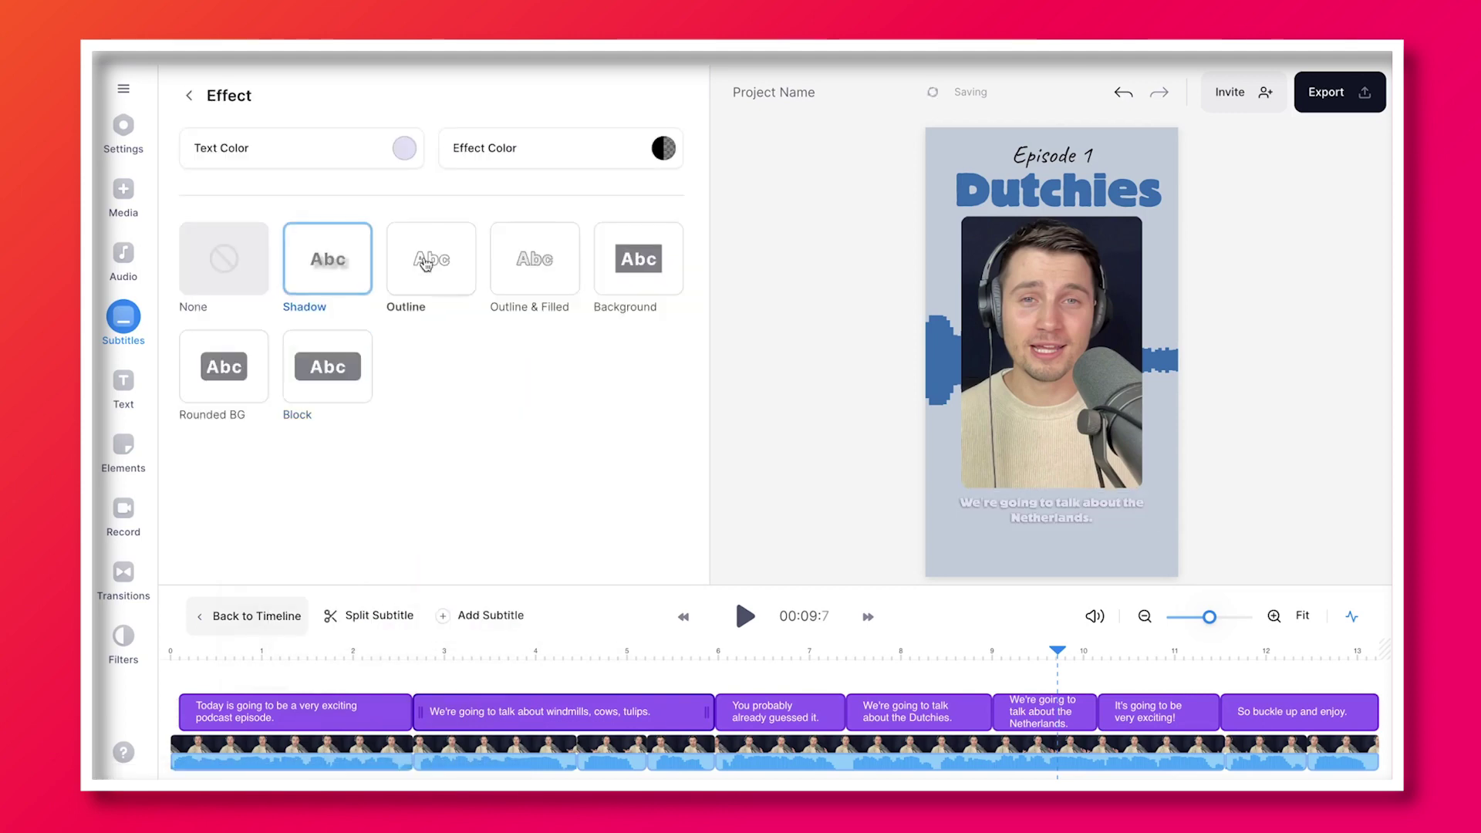
left_click(663, 147)
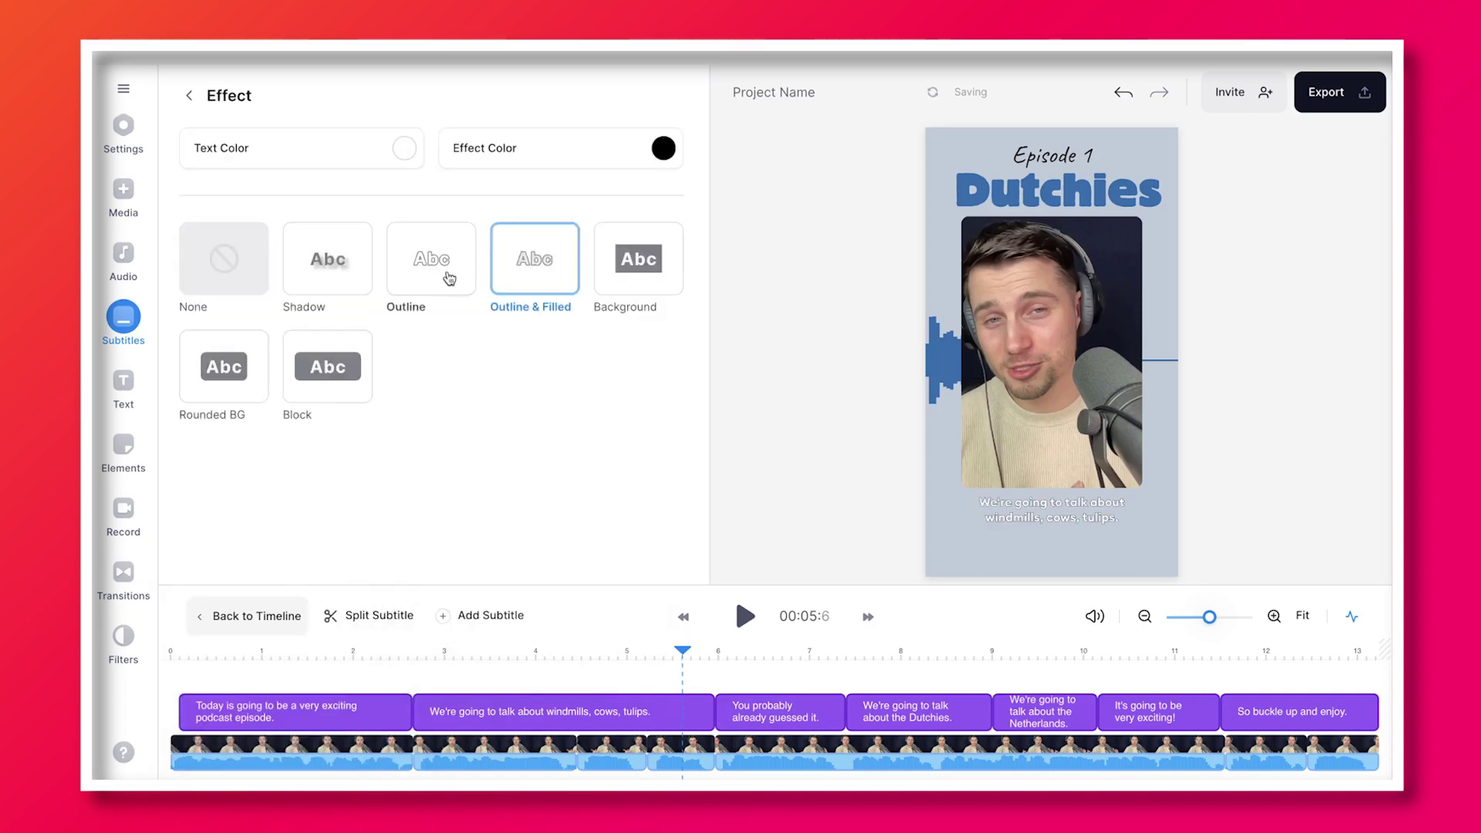
left_click(328, 368)
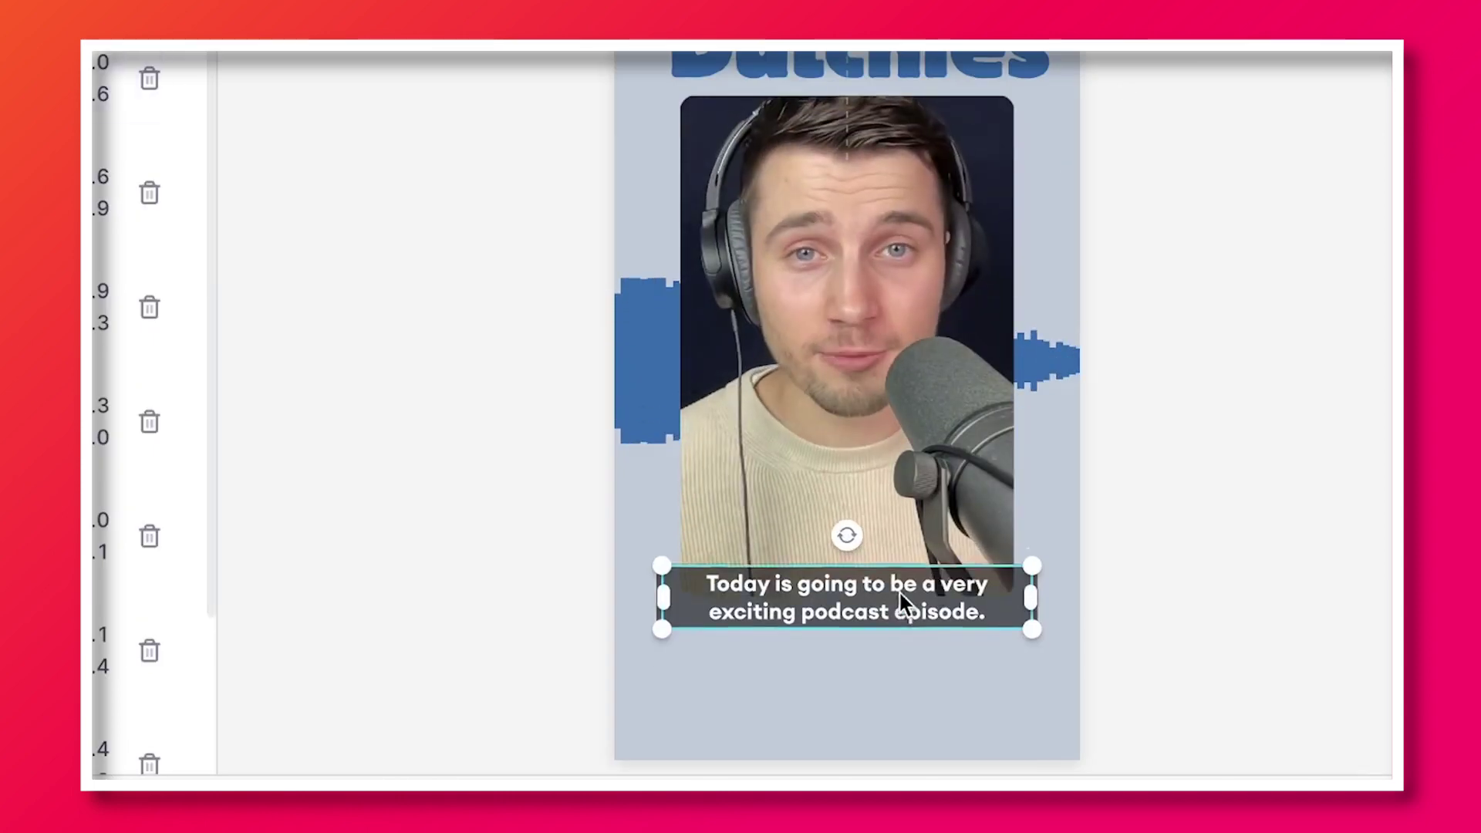
Step: Move the subtitles higher, narrow them and re-centre them over the speaker
left_click_drag(899, 590, 992, 509)
left_click_drag(855, 531, 869, 535)
left_click(1380, 534)
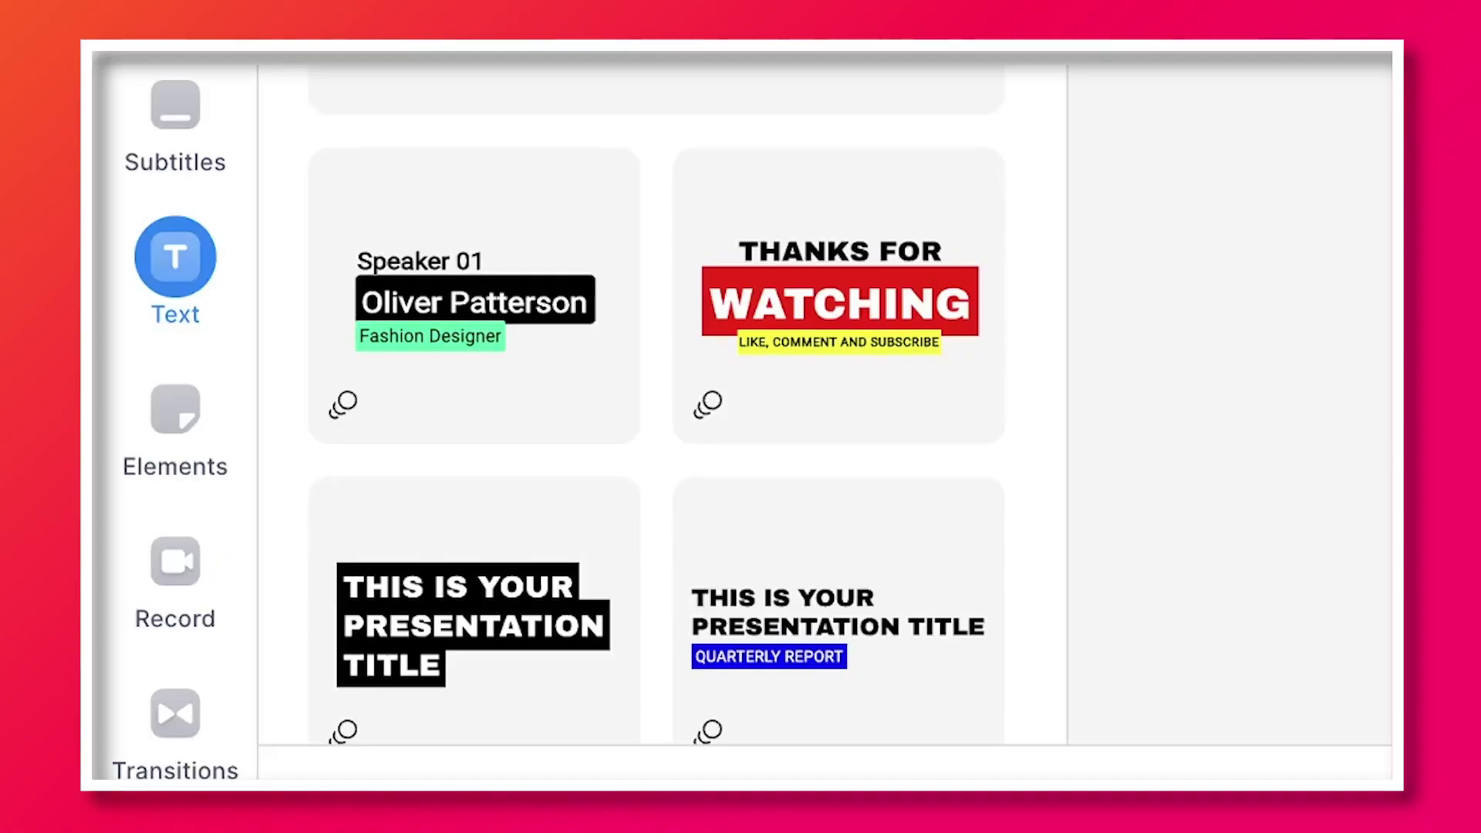
Step: Browse the elements library's sound waves and progress bars, adding a Spotify sticker to try it
left_click(127, 457)
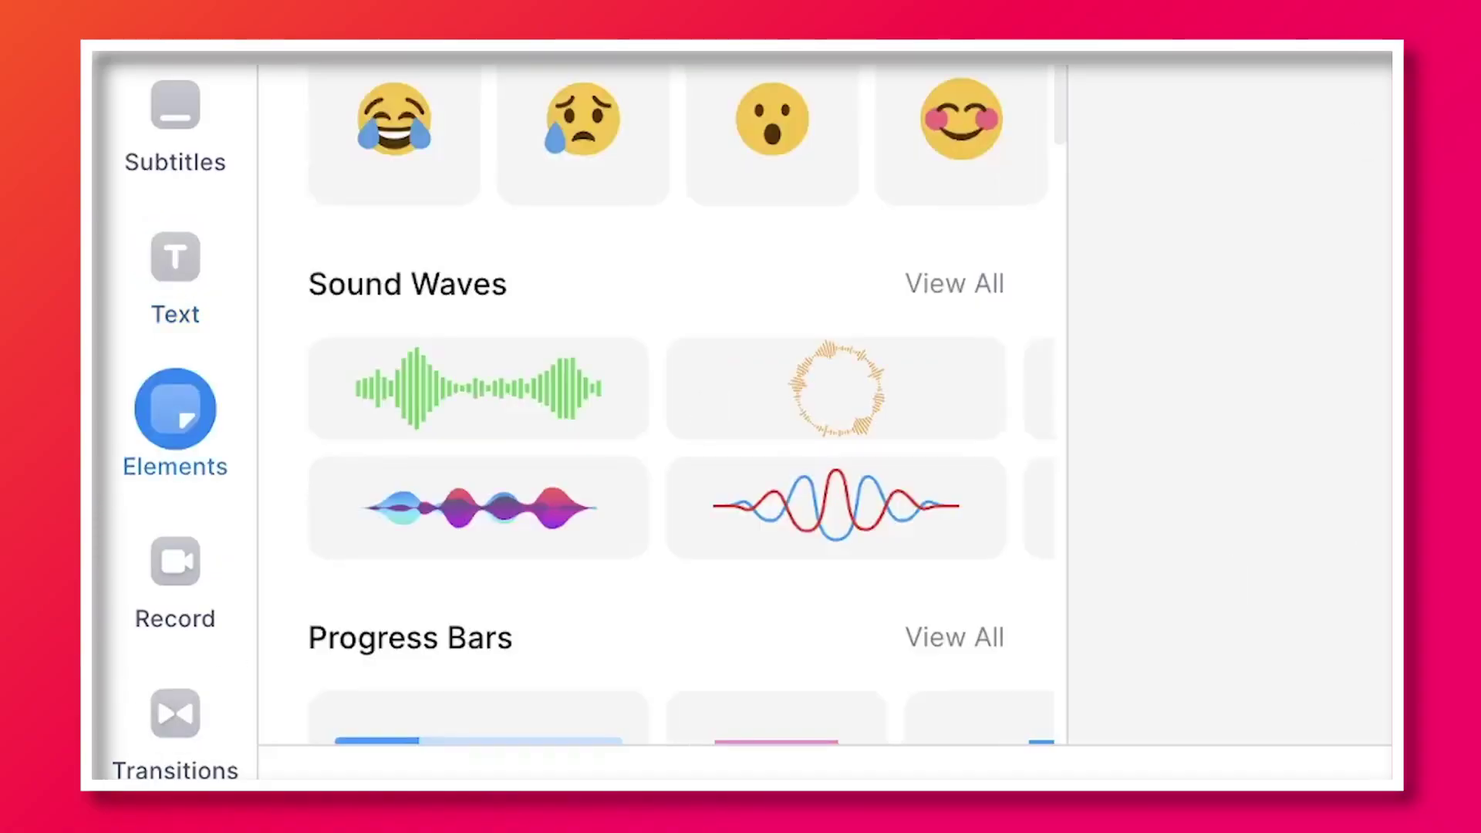
scroll(671, 291, "down", 9)
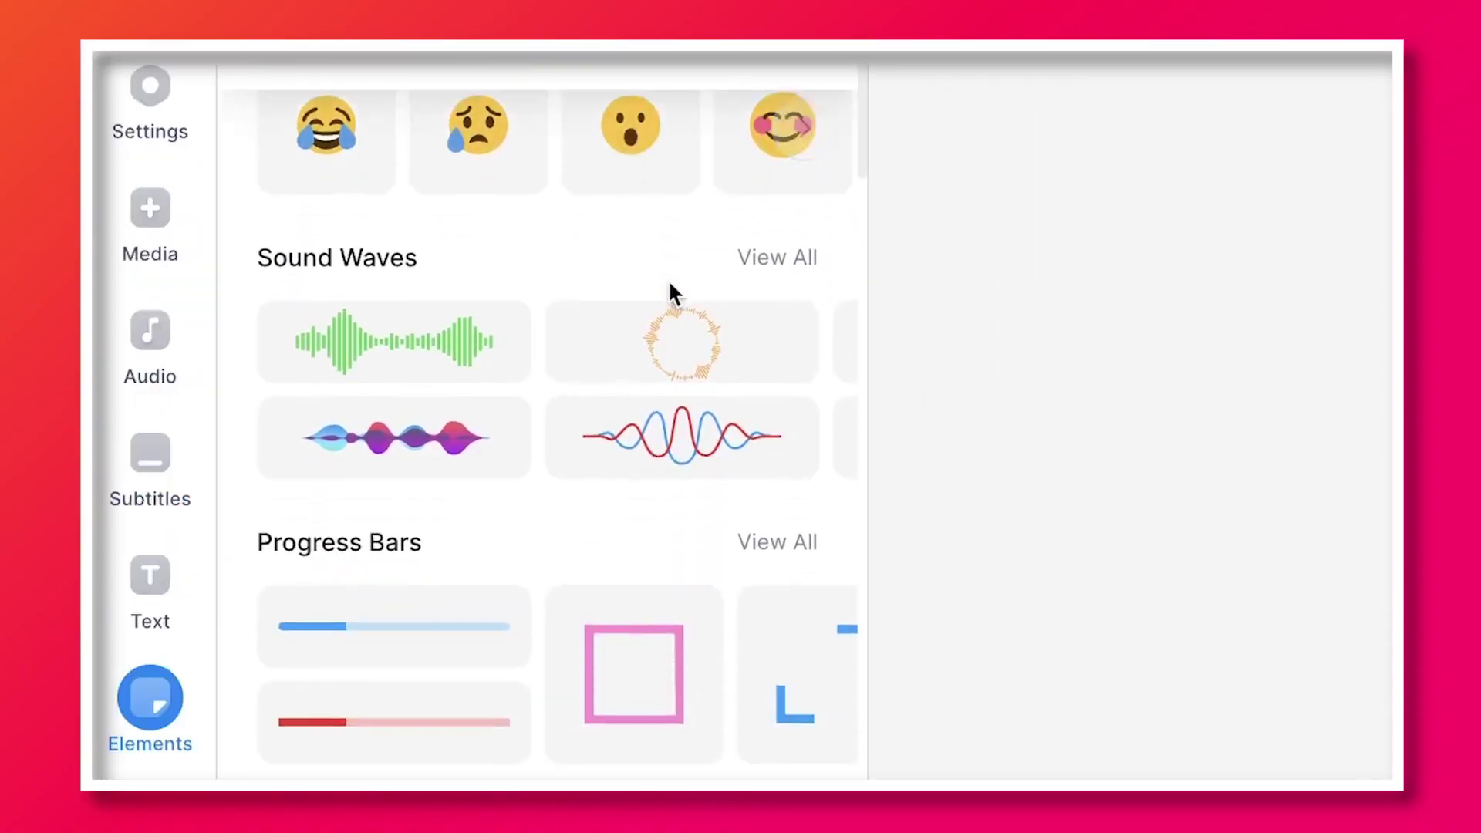
scroll(672, 293, "down", 3)
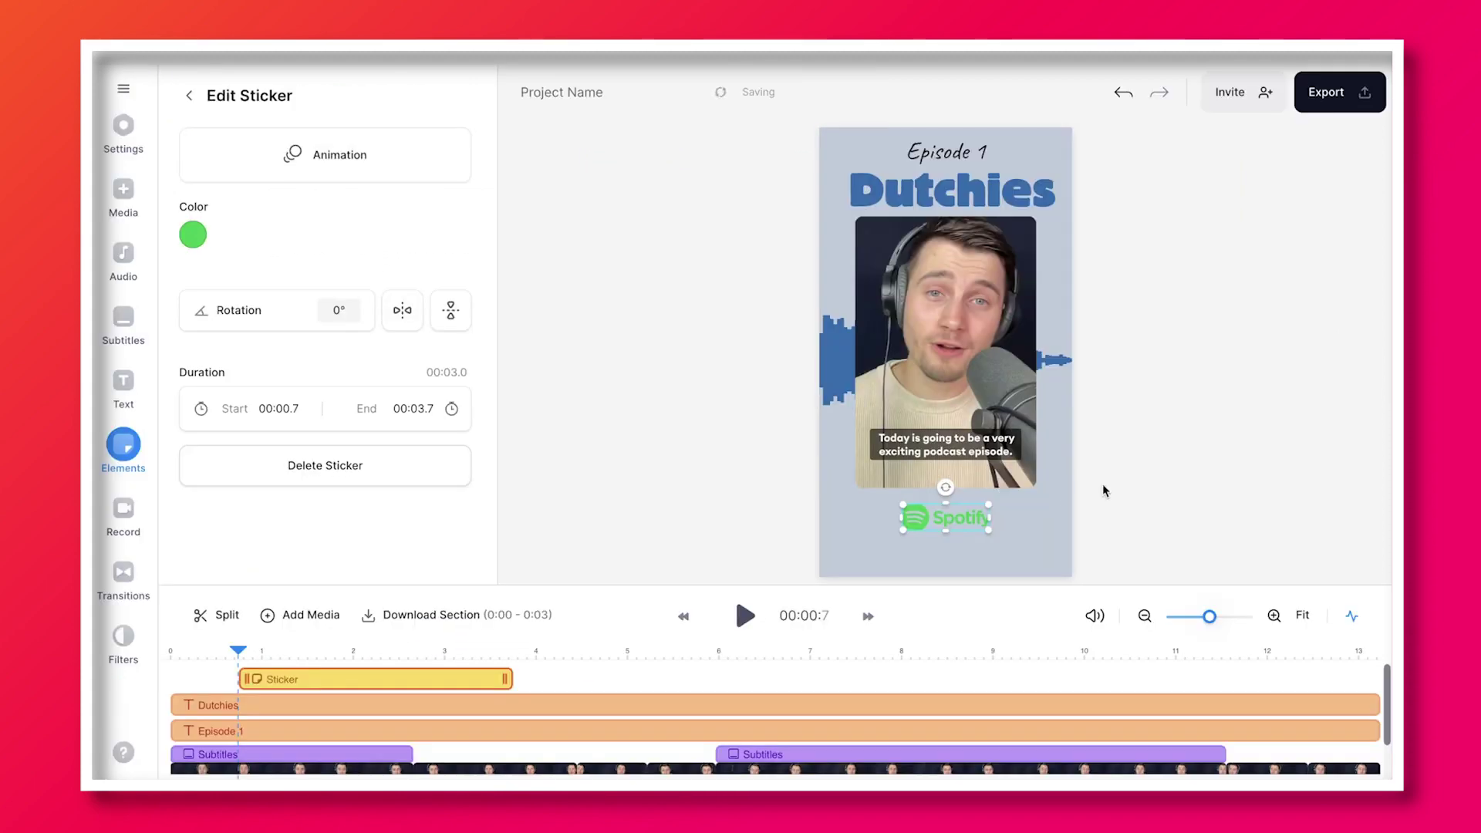
left_click(1206, 456)
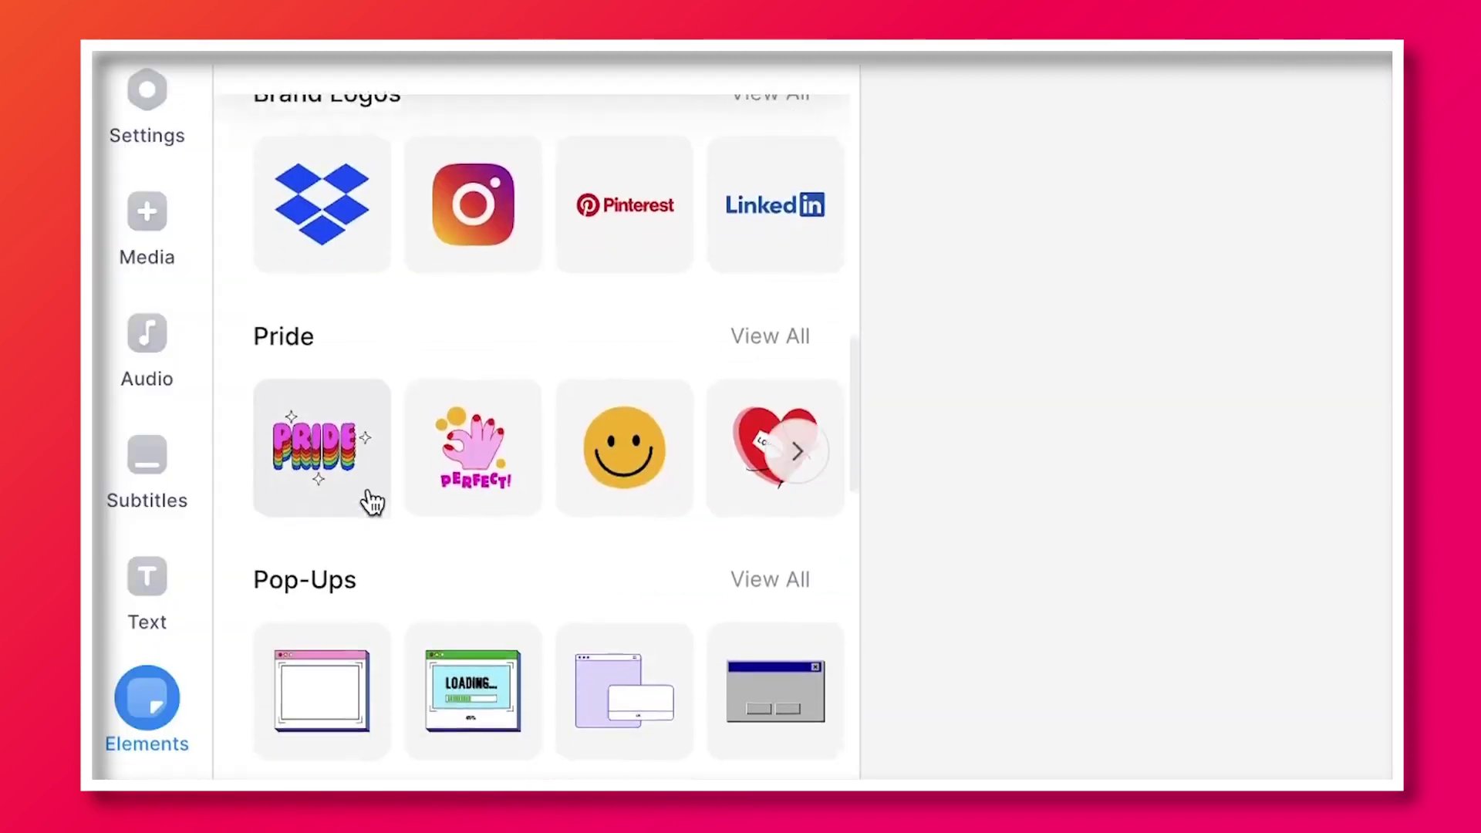
scroll(370, 502, "down", 5)
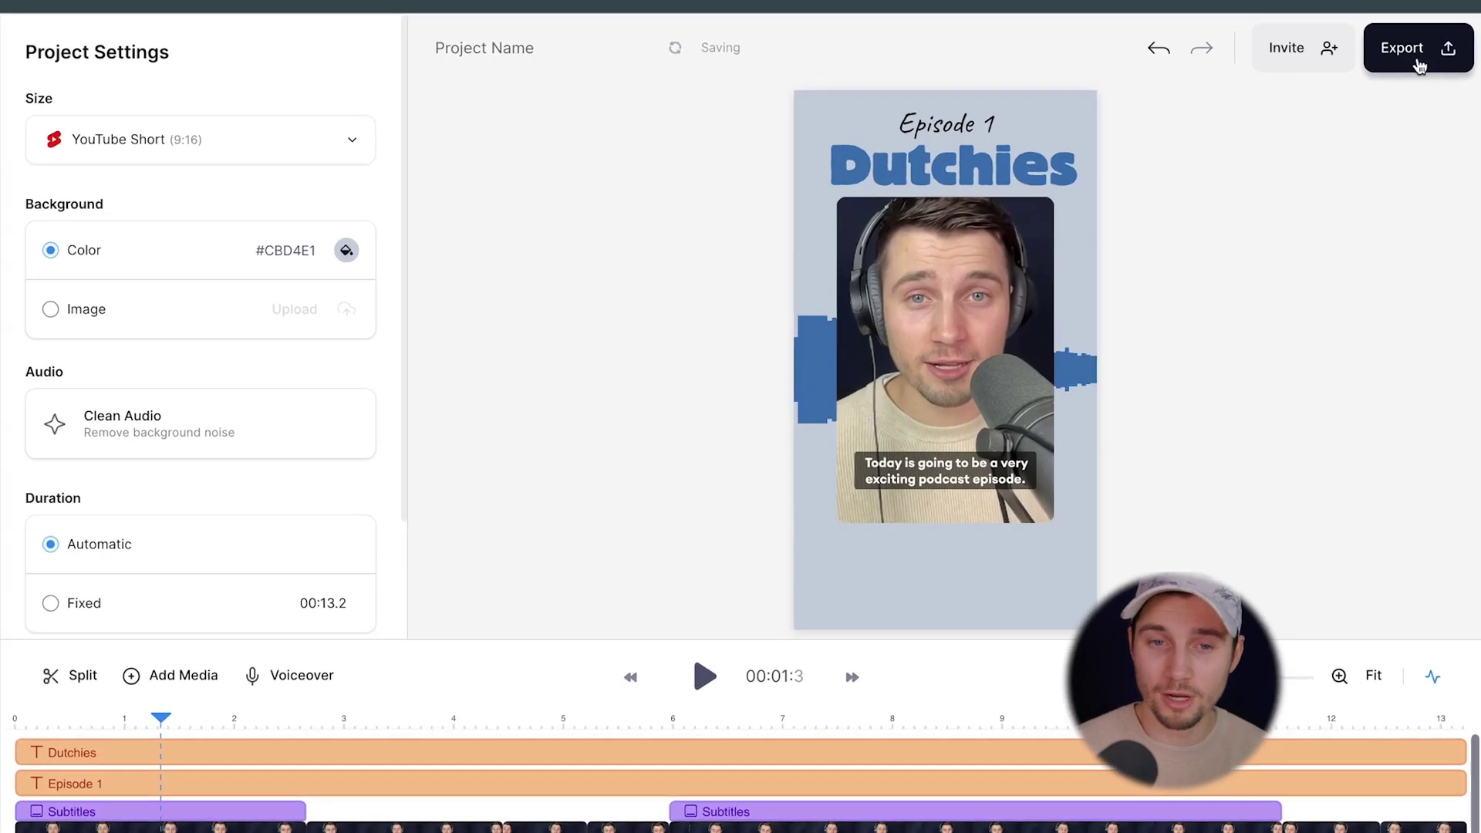
Step: Export the video in HD quality with subtitles burned in
left_click(1421, 50)
left_click(1130, 687)
scroll(1127, 684, "down", 3)
left_click(1127, 694)
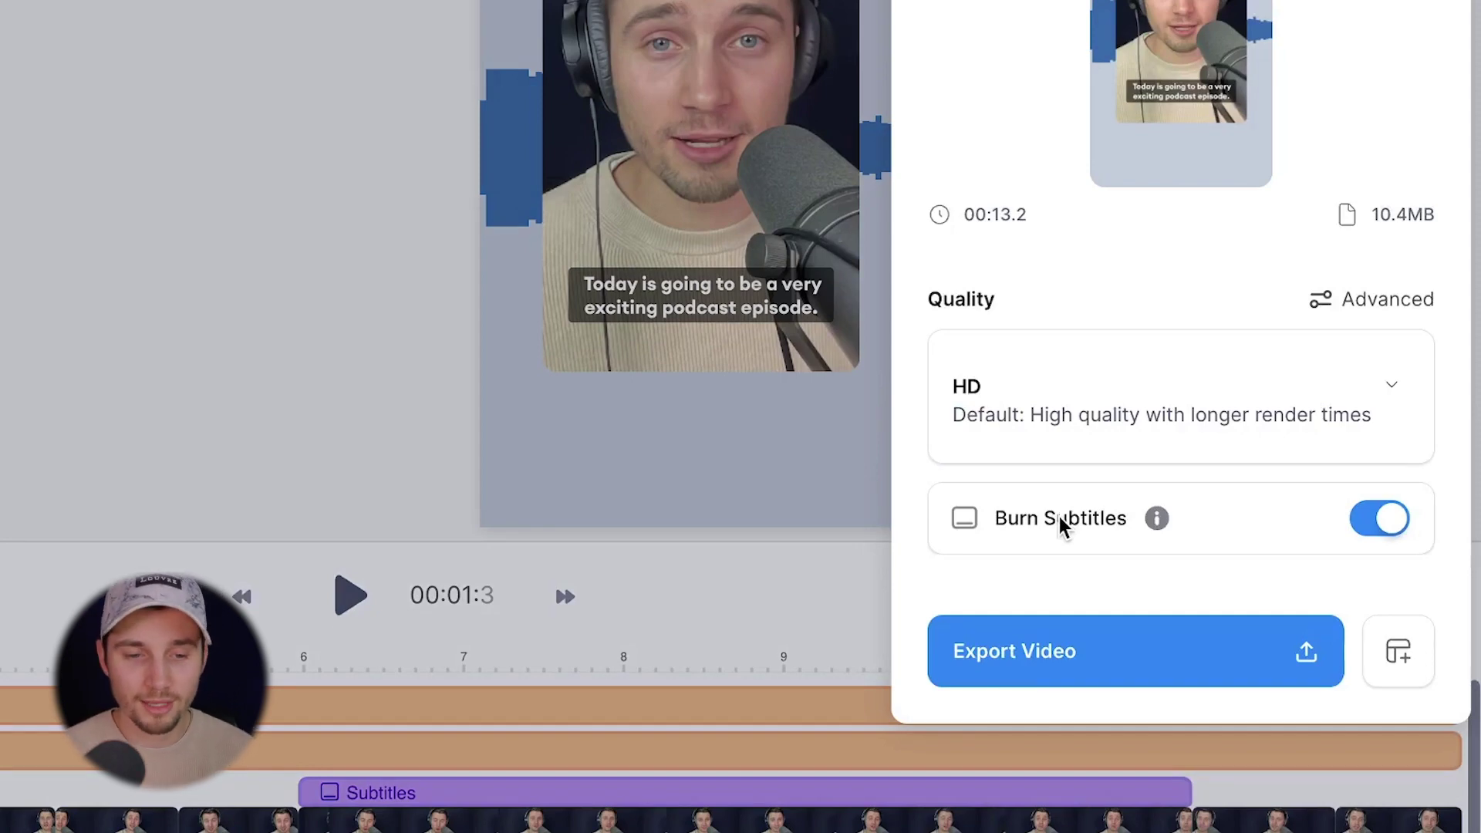
left_click(1106, 676)
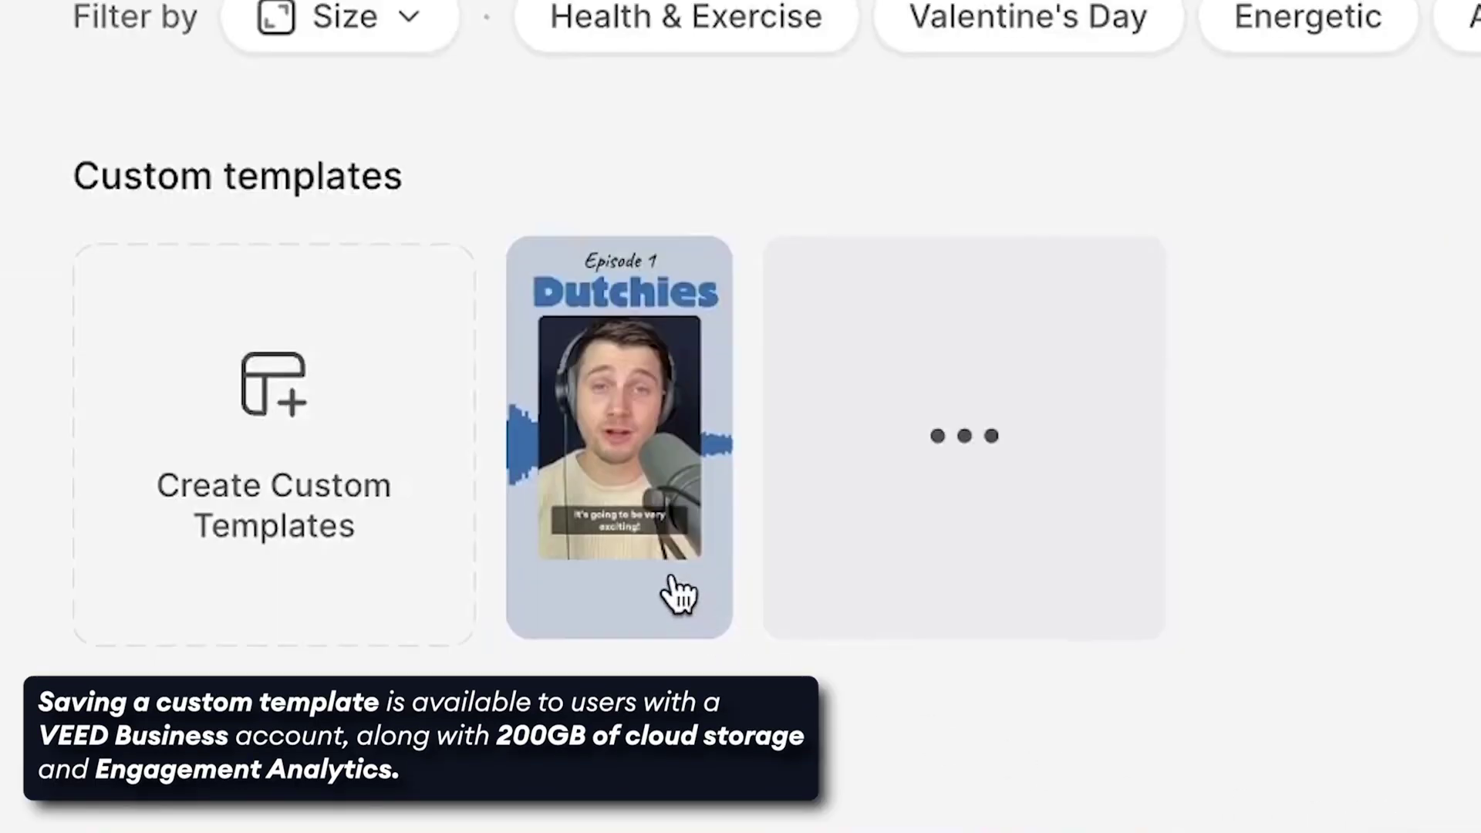
Step: Download the rendered short as an MP4 file
left_click(679, 594)
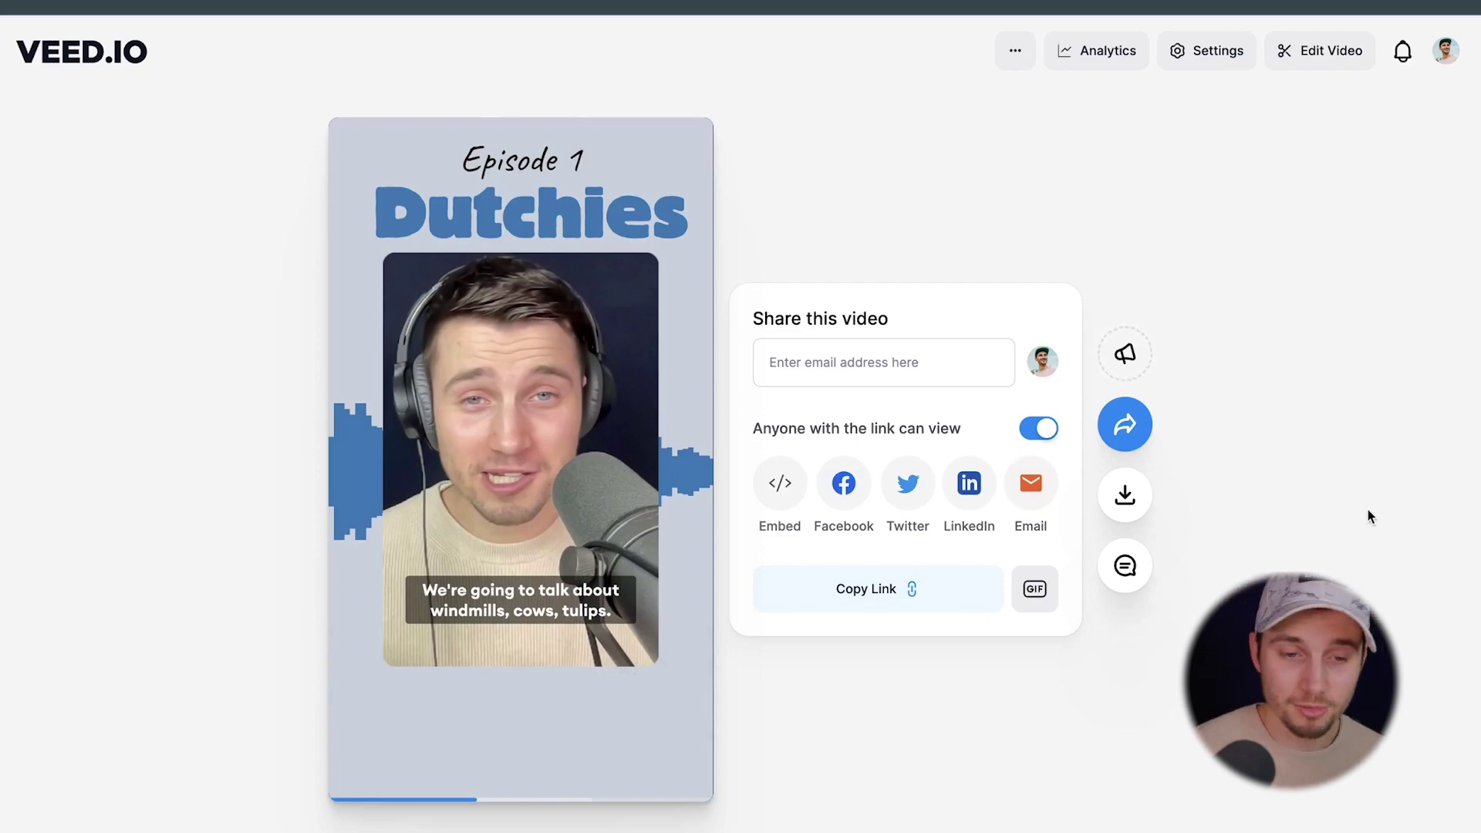
left_click(1142, 502)
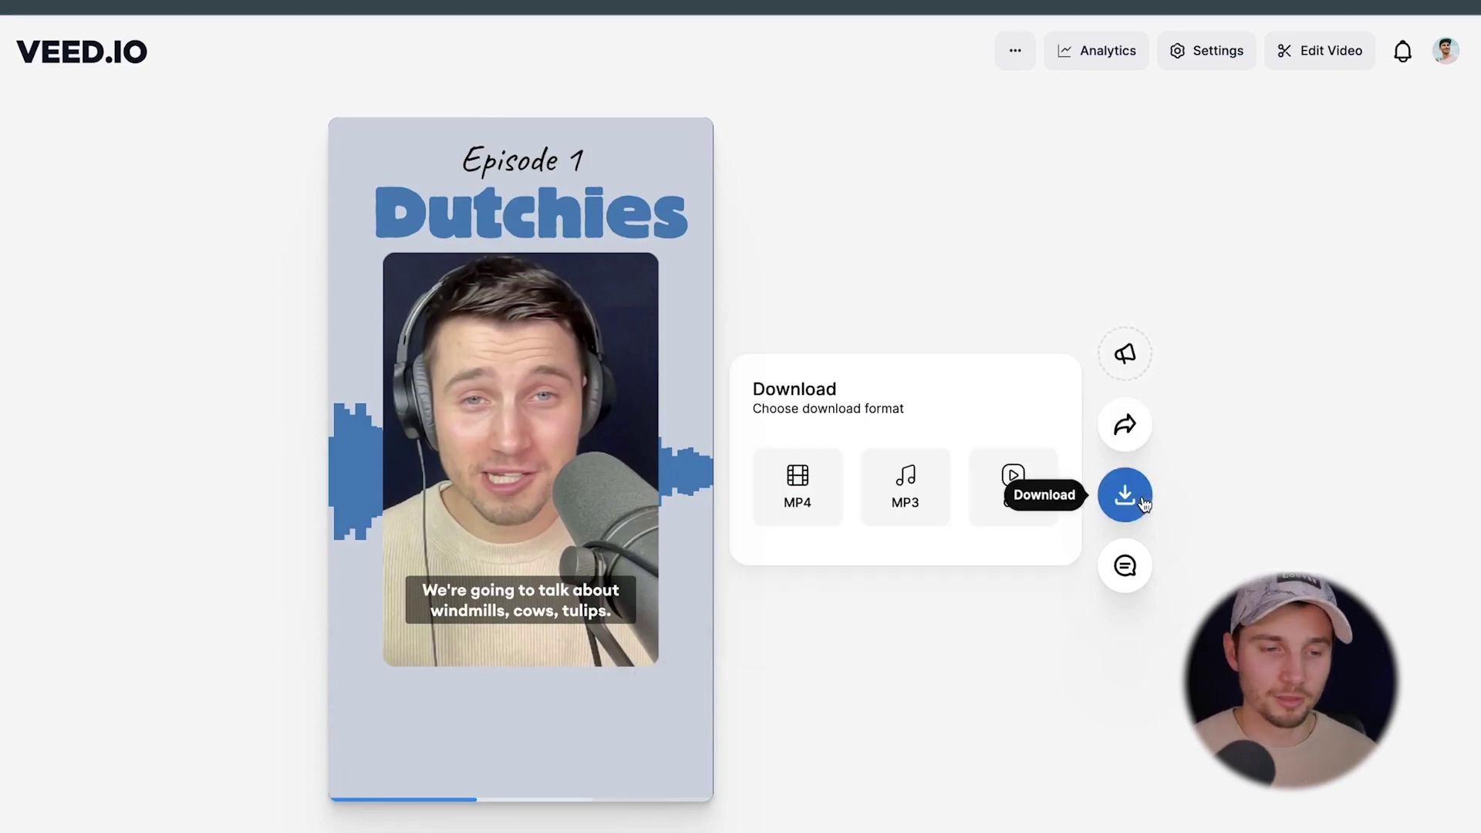
left_click(823, 517)
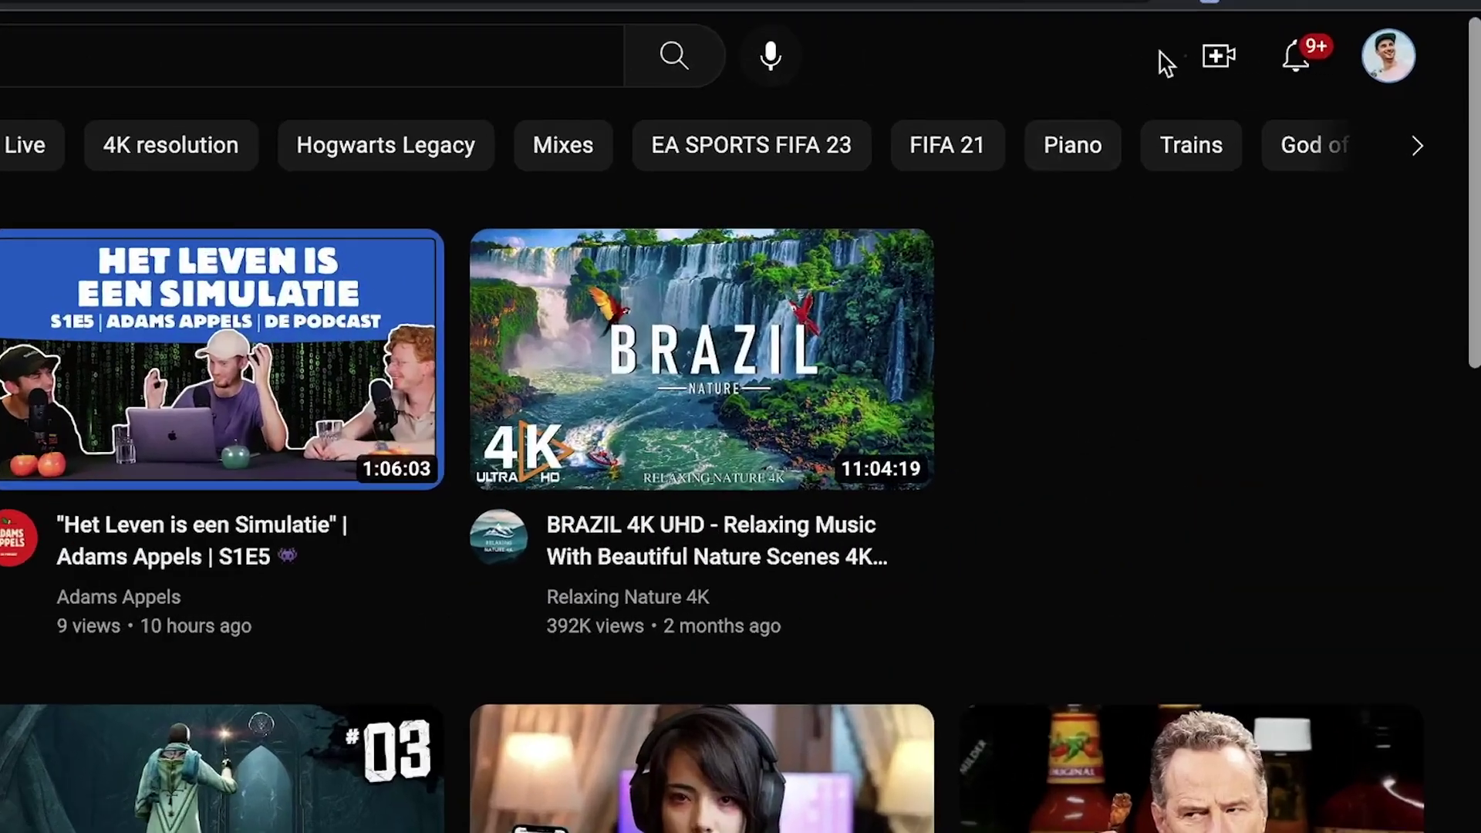
left_click(1319, 64)
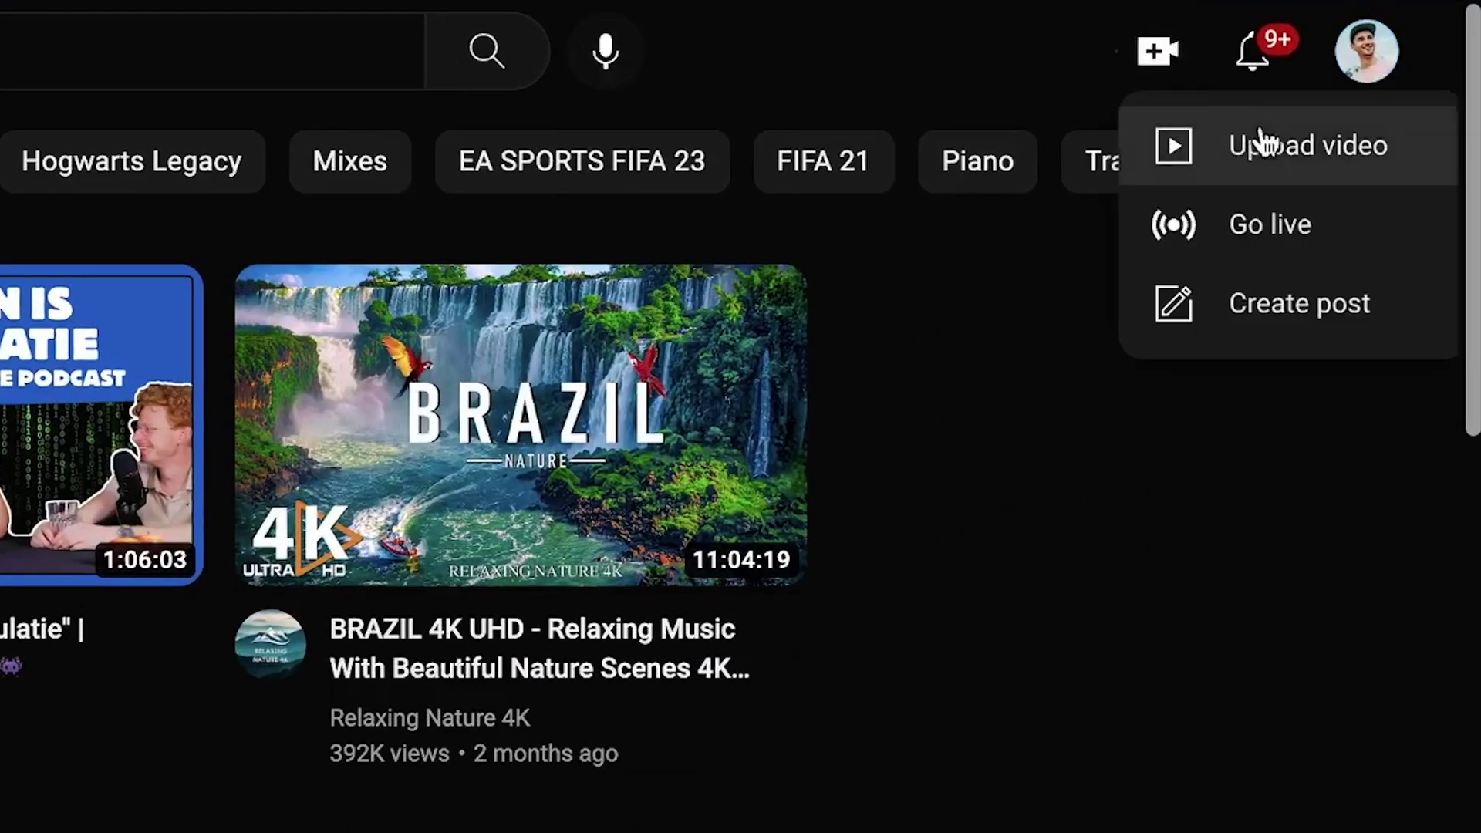
Step: Upload the MP4 to YouTube Studio titled 'Episode 1 is out now!' with an emoji
left_click(1315, 174)
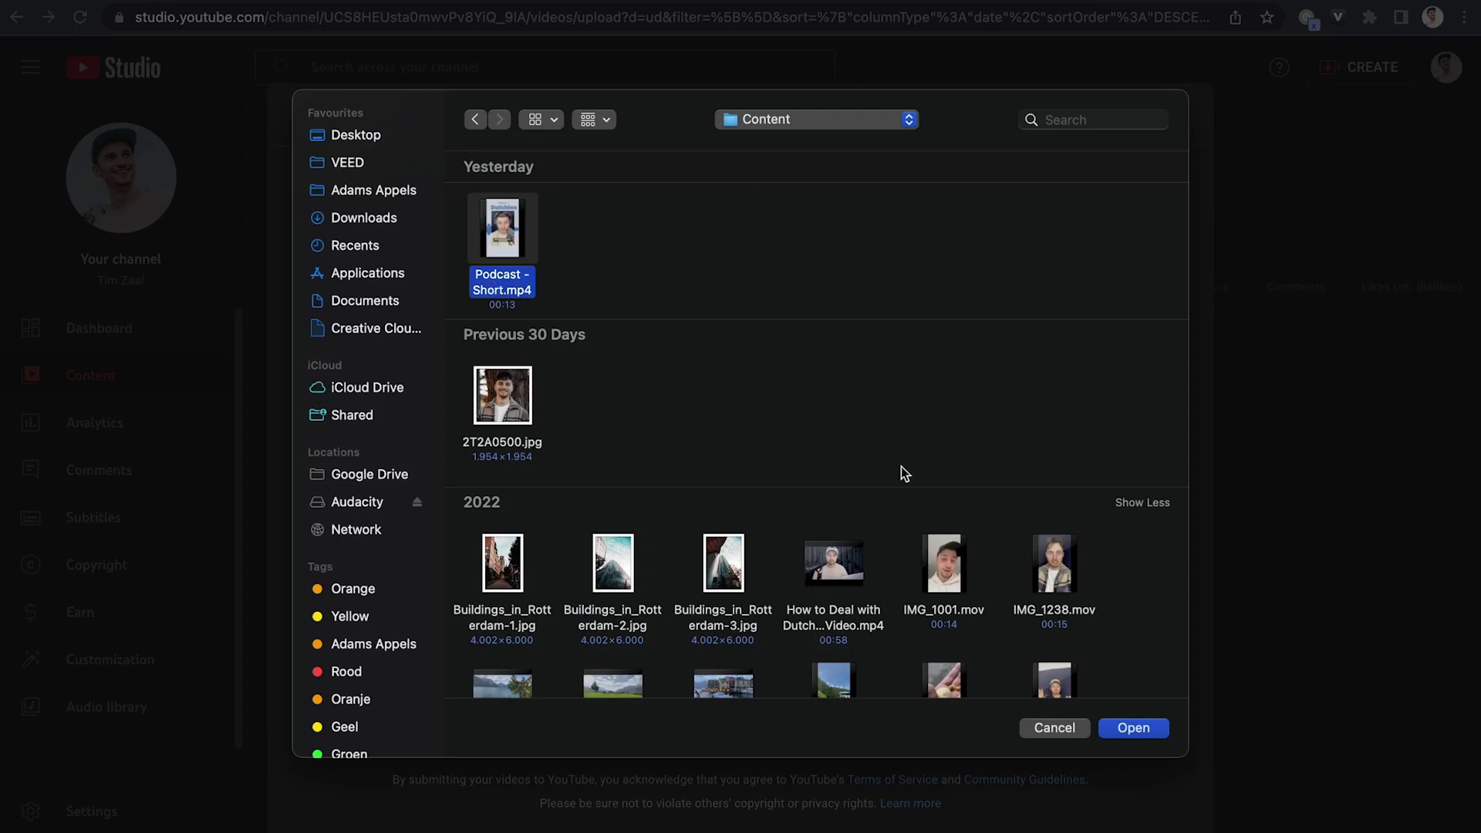
left_click(1123, 731)
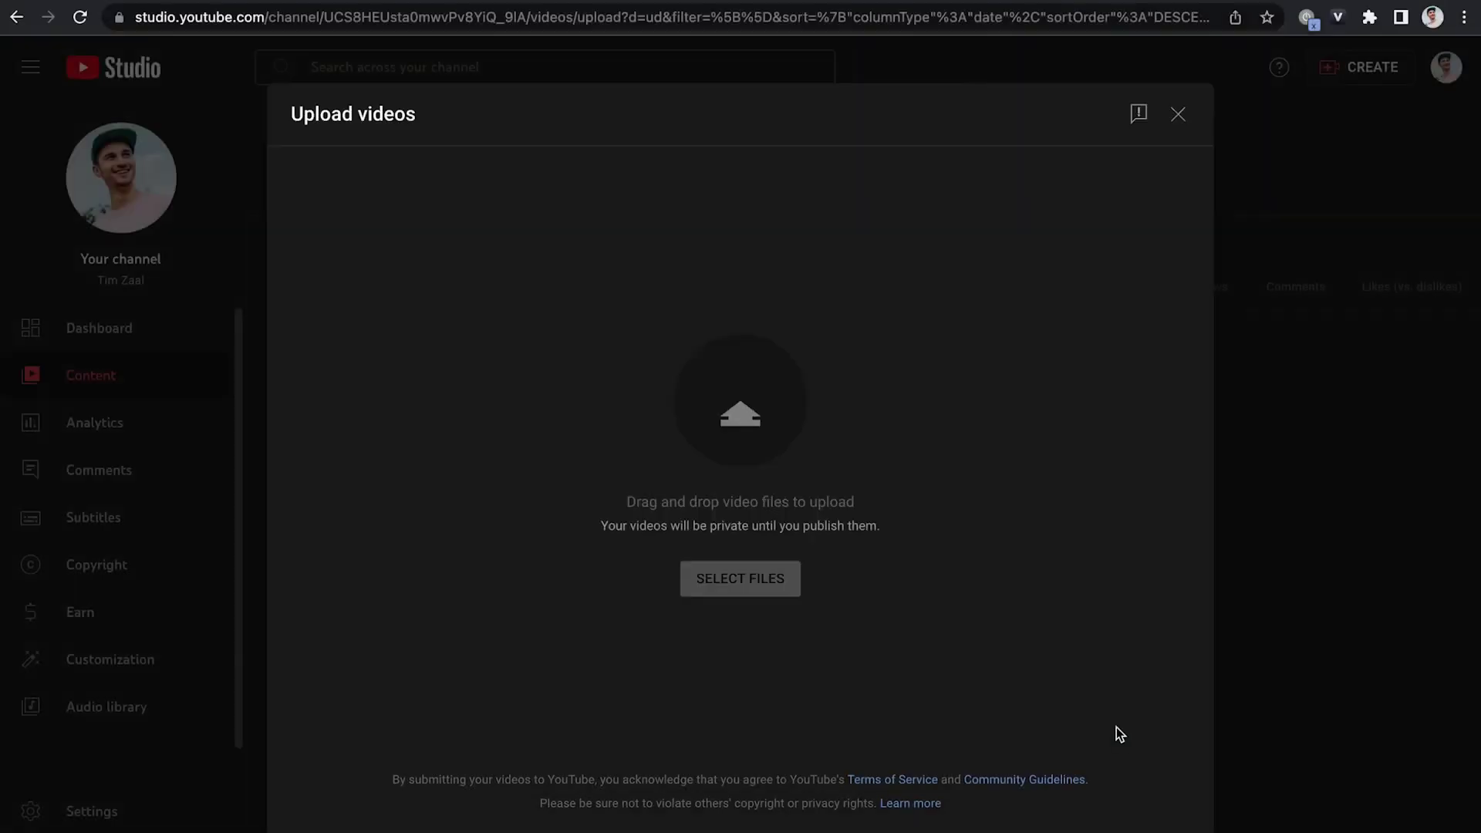
type("Episode 1 is out")
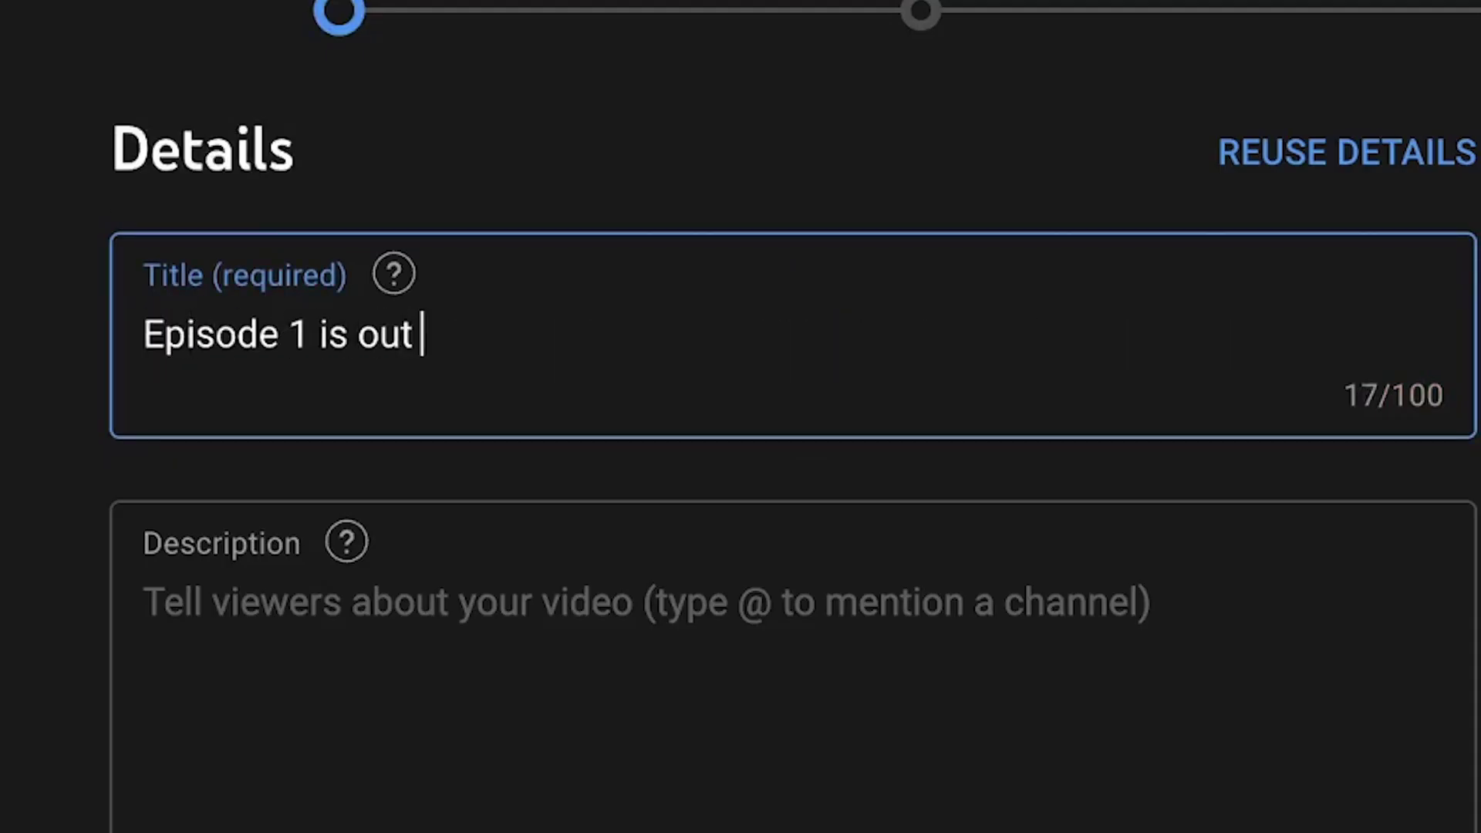
type(" now!")
key("ctrl+super+space")
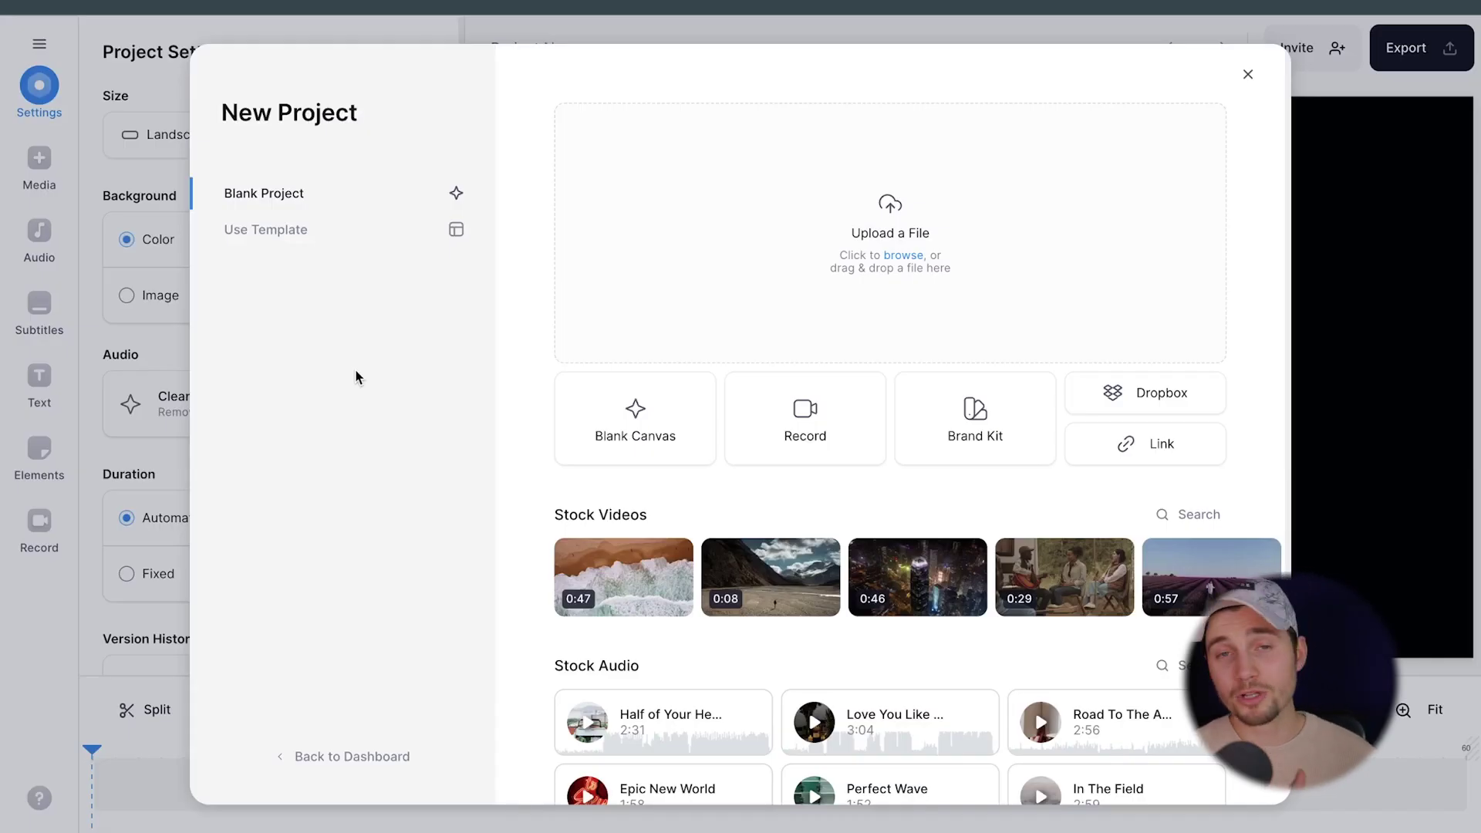
Step: Start a new project from the uploaded interview recording MP4
left_click(722, 205)
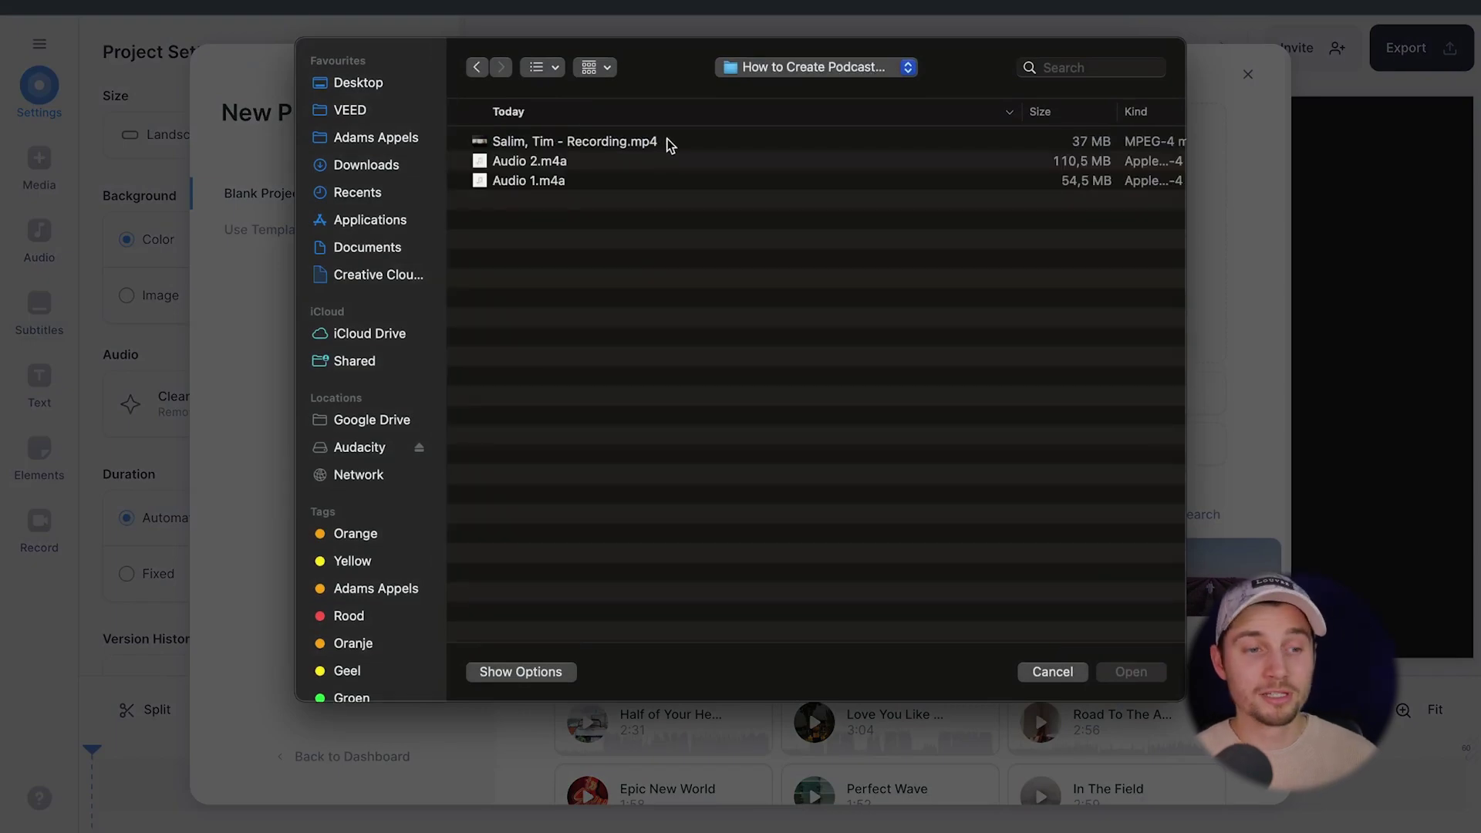
left_click(665, 142)
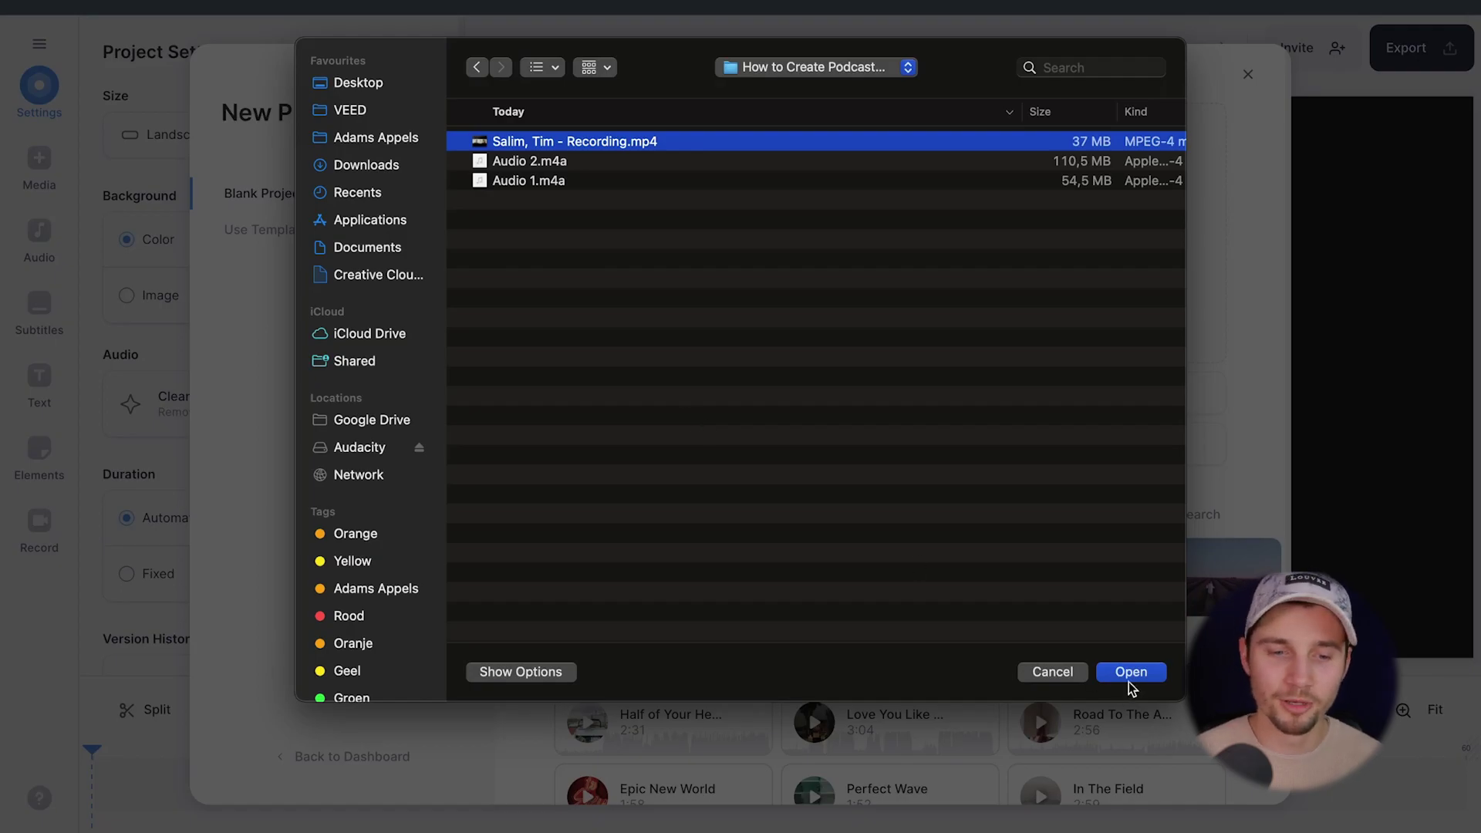
left_click(1128, 680)
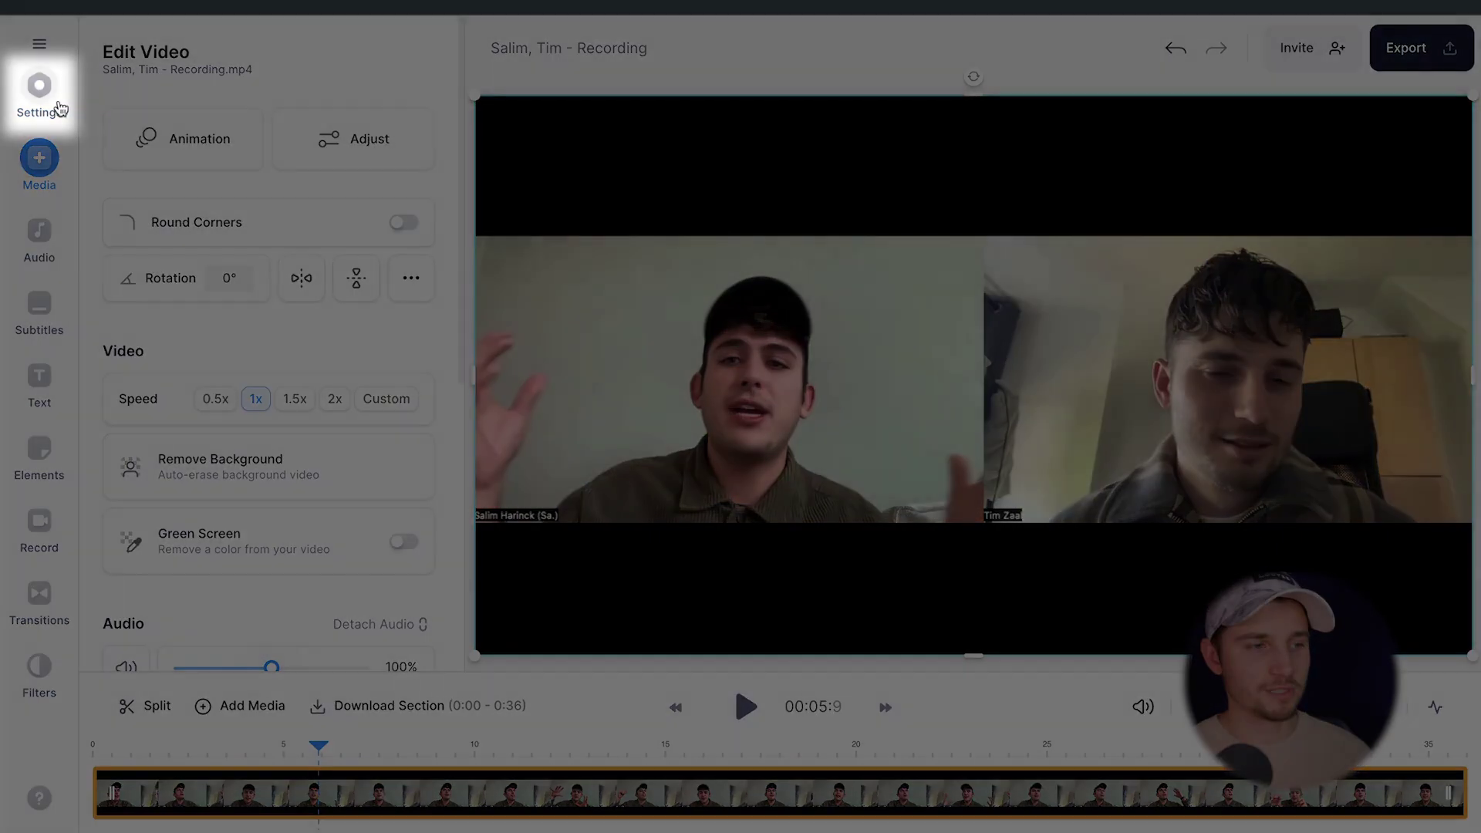
Step: Set the canvas size to YouTube Short (9:16)
left_click(58, 107)
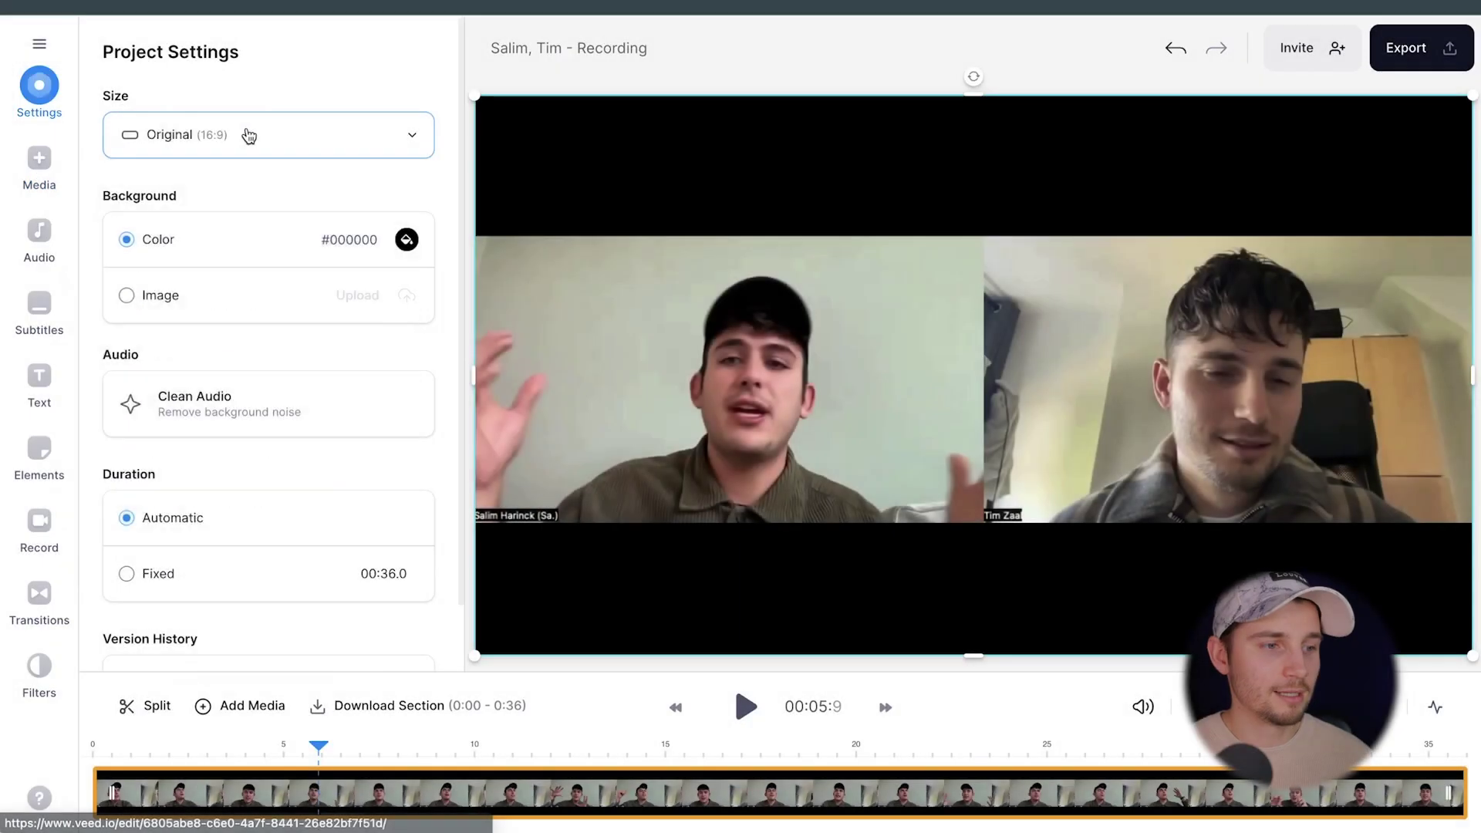
left_click(248, 136)
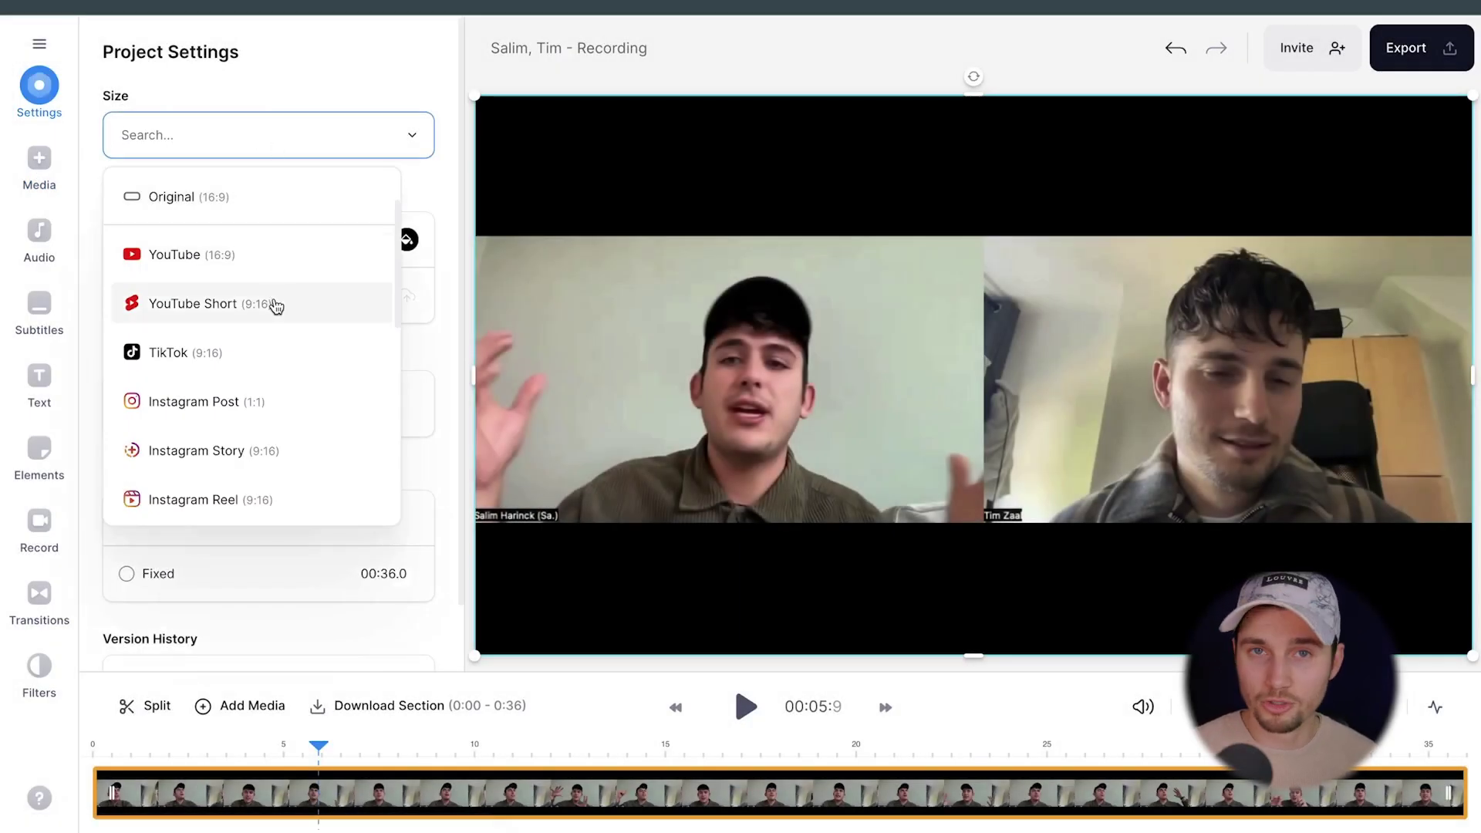
left_click(275, 304)
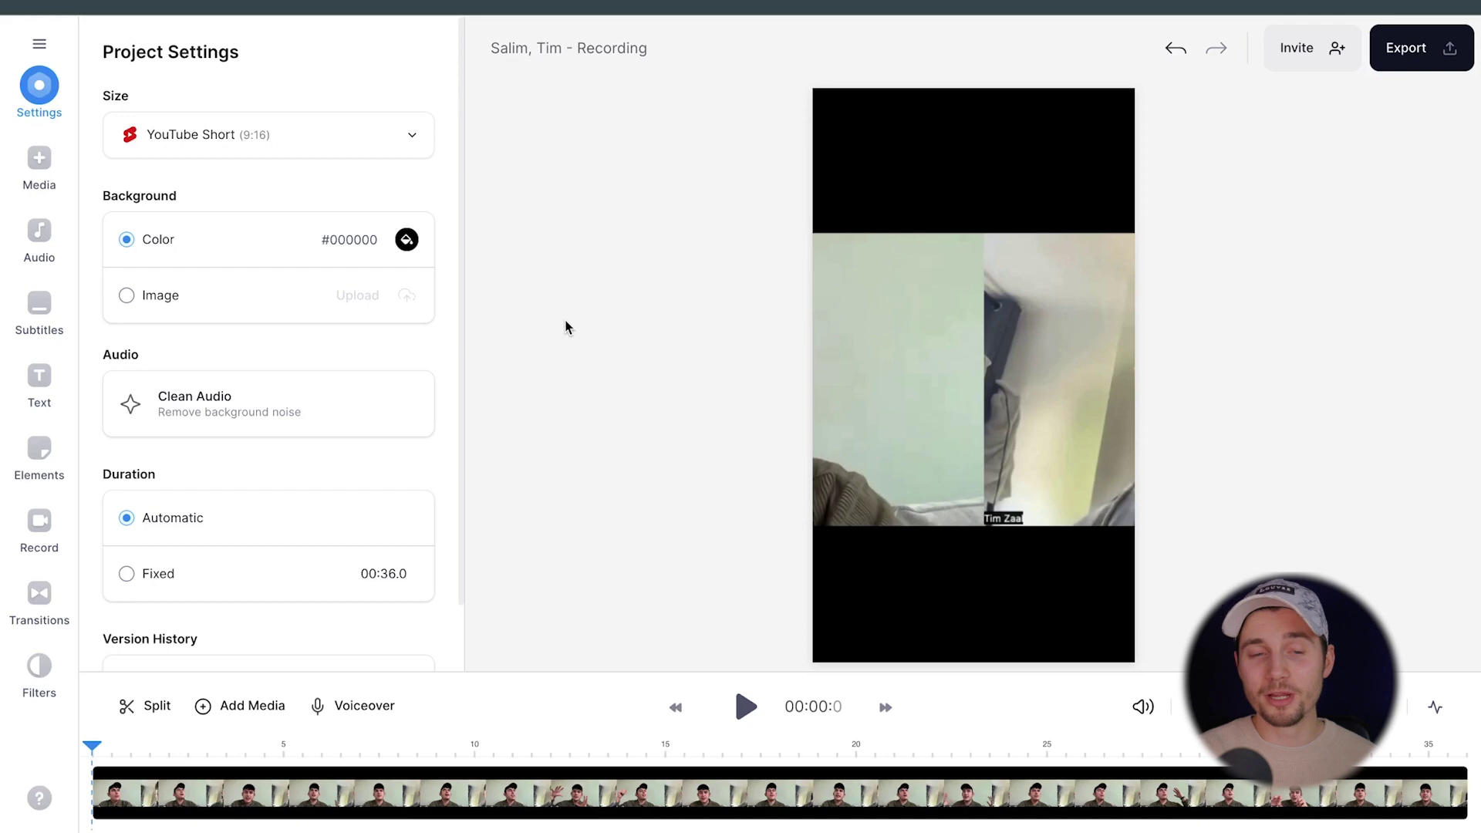
Step: Fit the interview video to the canvas width
left_click(952, 394)
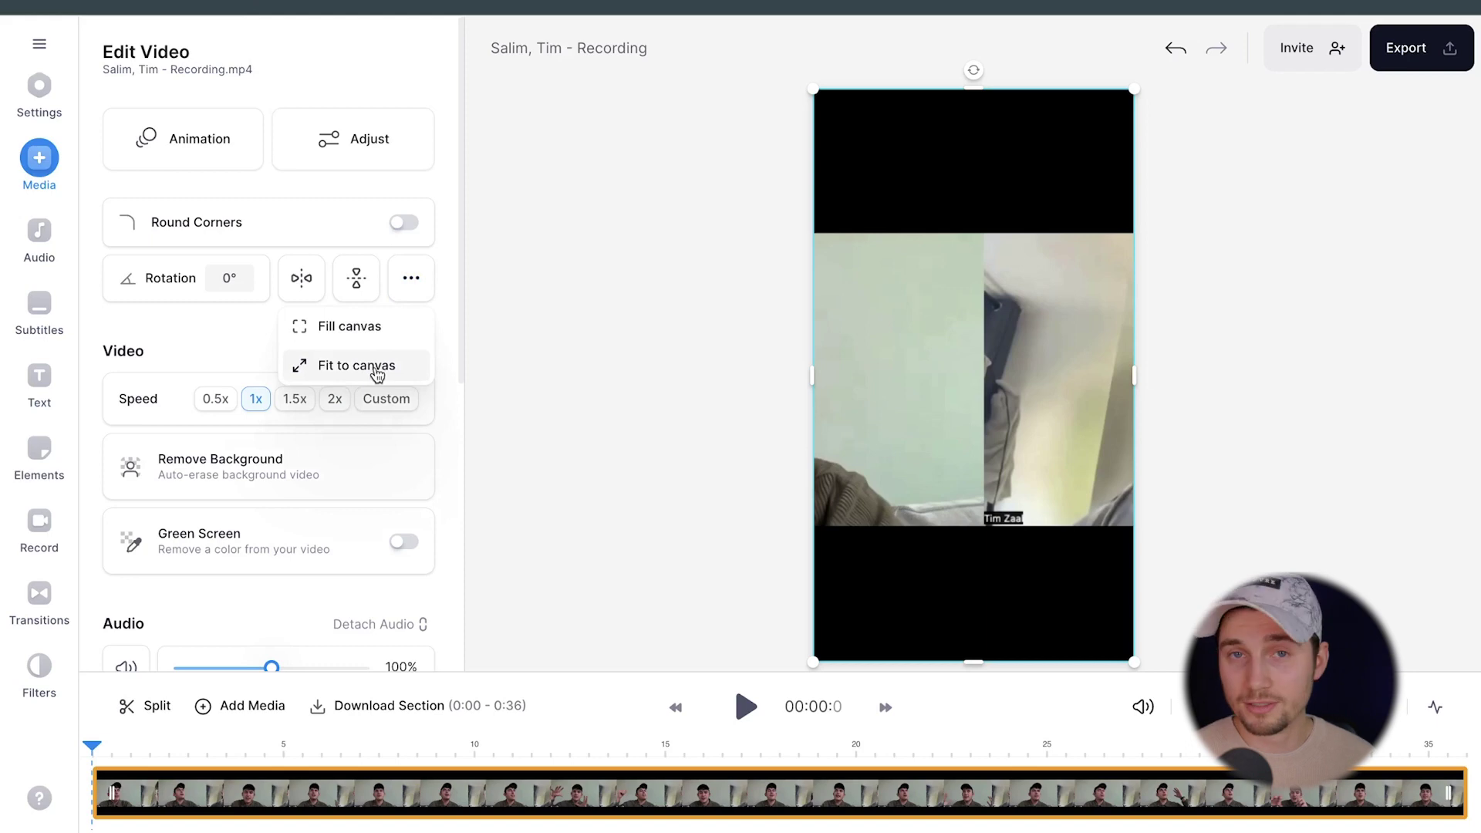
left_click(377, 375)
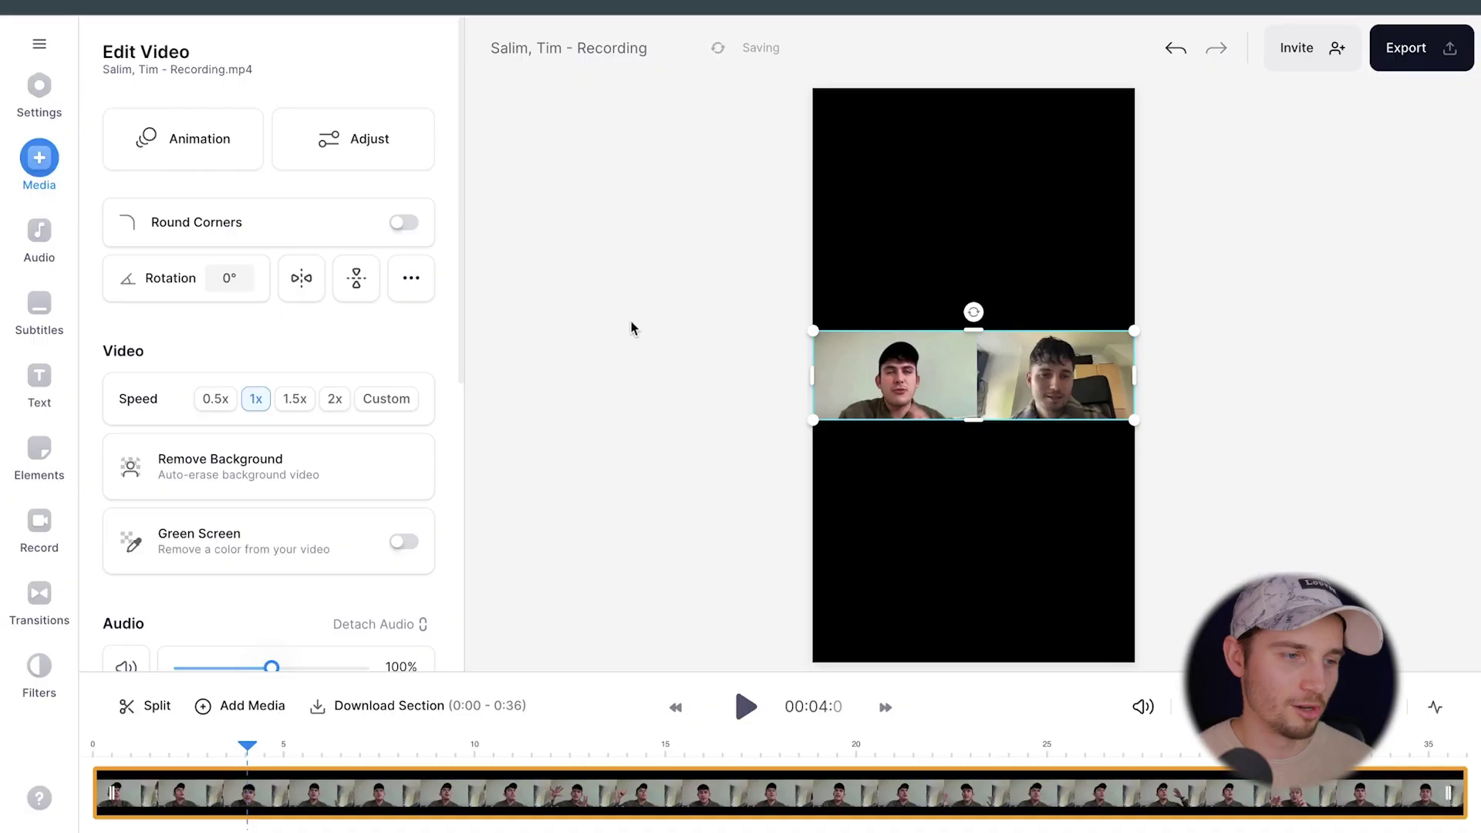
left_click(39, 85)
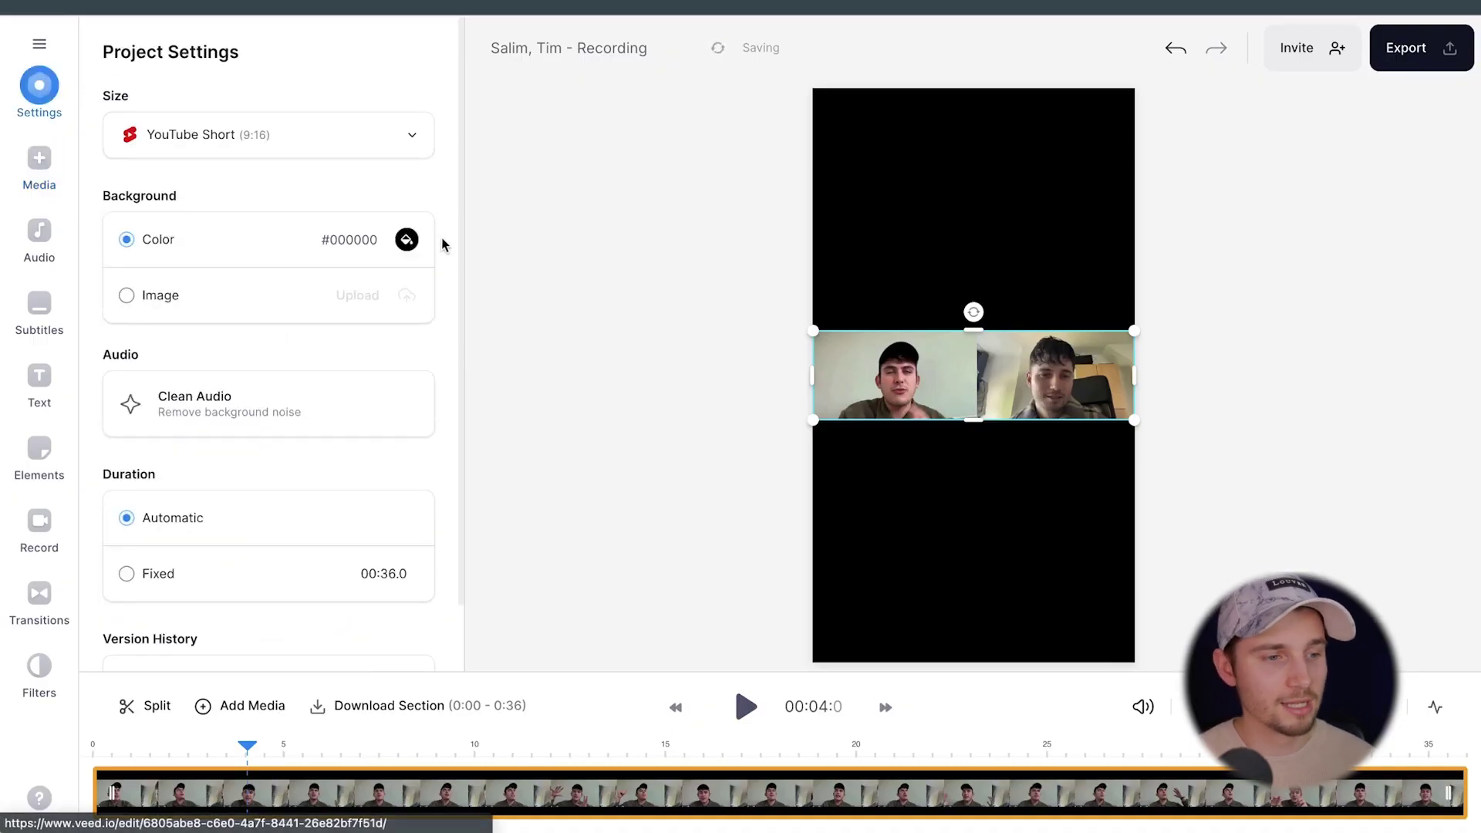
Step: Try red and white backgrounds, keep it black (#000000), then select the video clip
left_click(405, 239)
left_click_drag(301, 151, 325, 73)
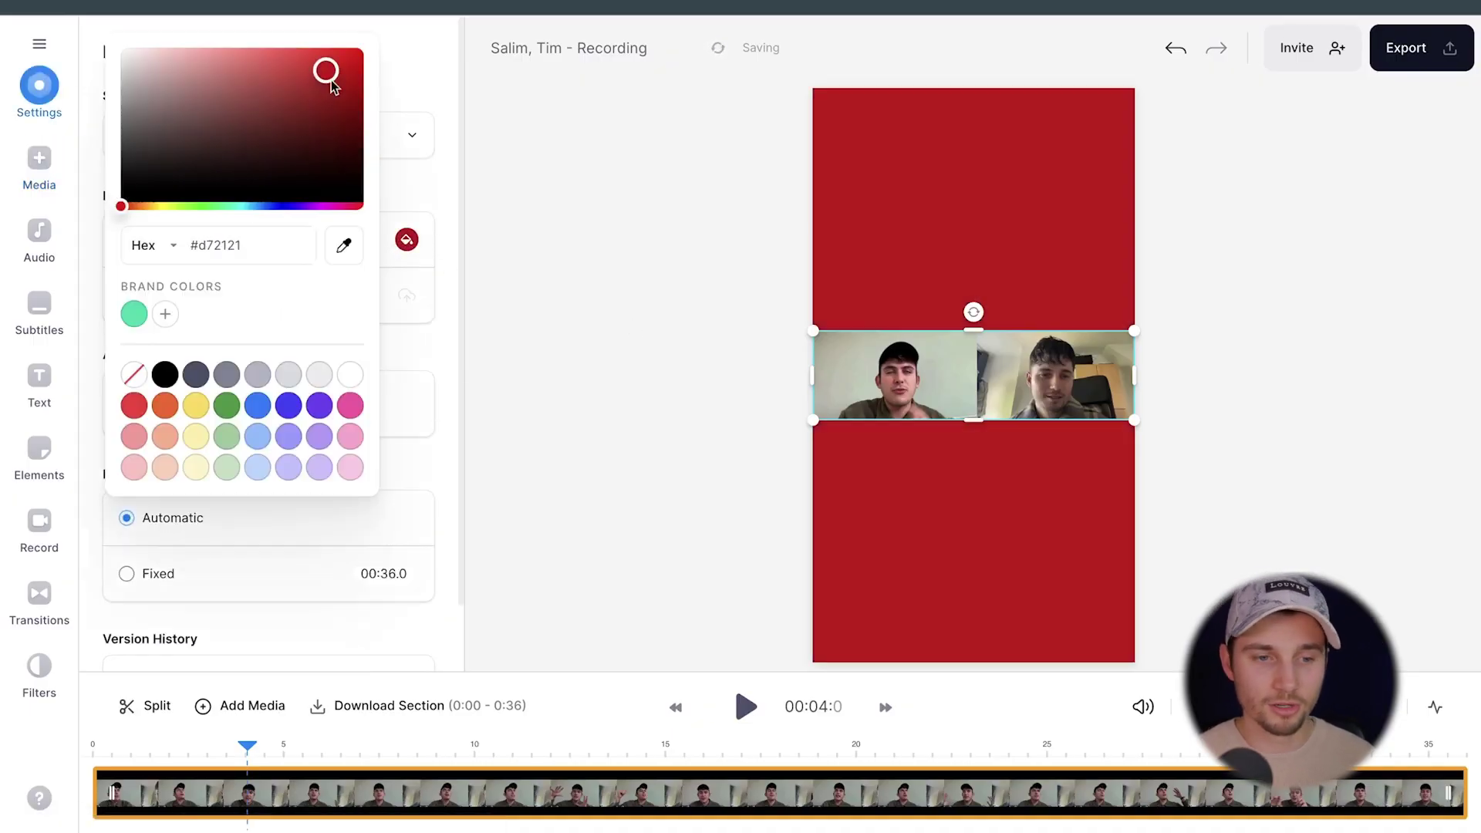
left_click(349, 374)
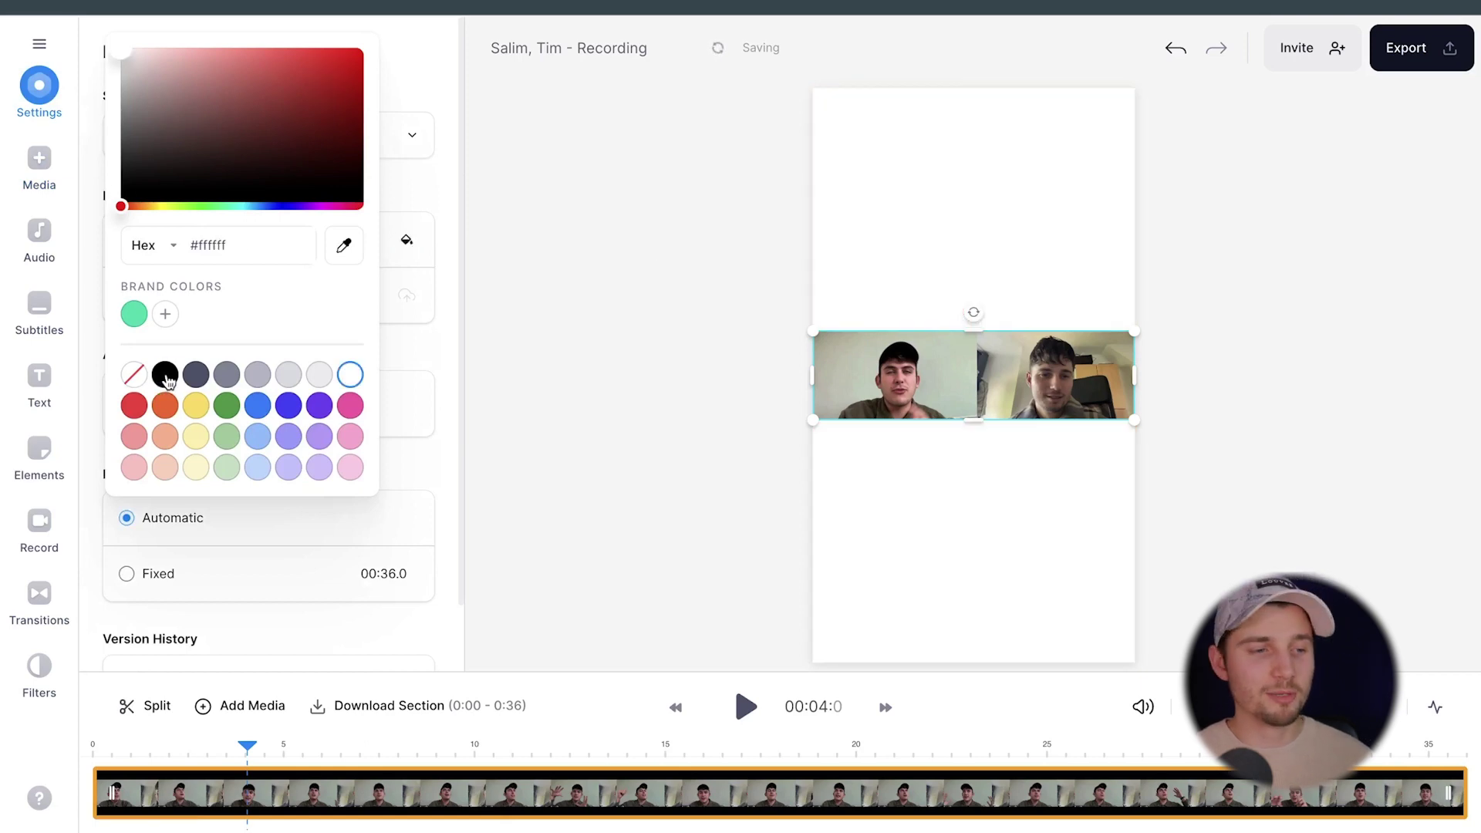
left_click(164, 375)
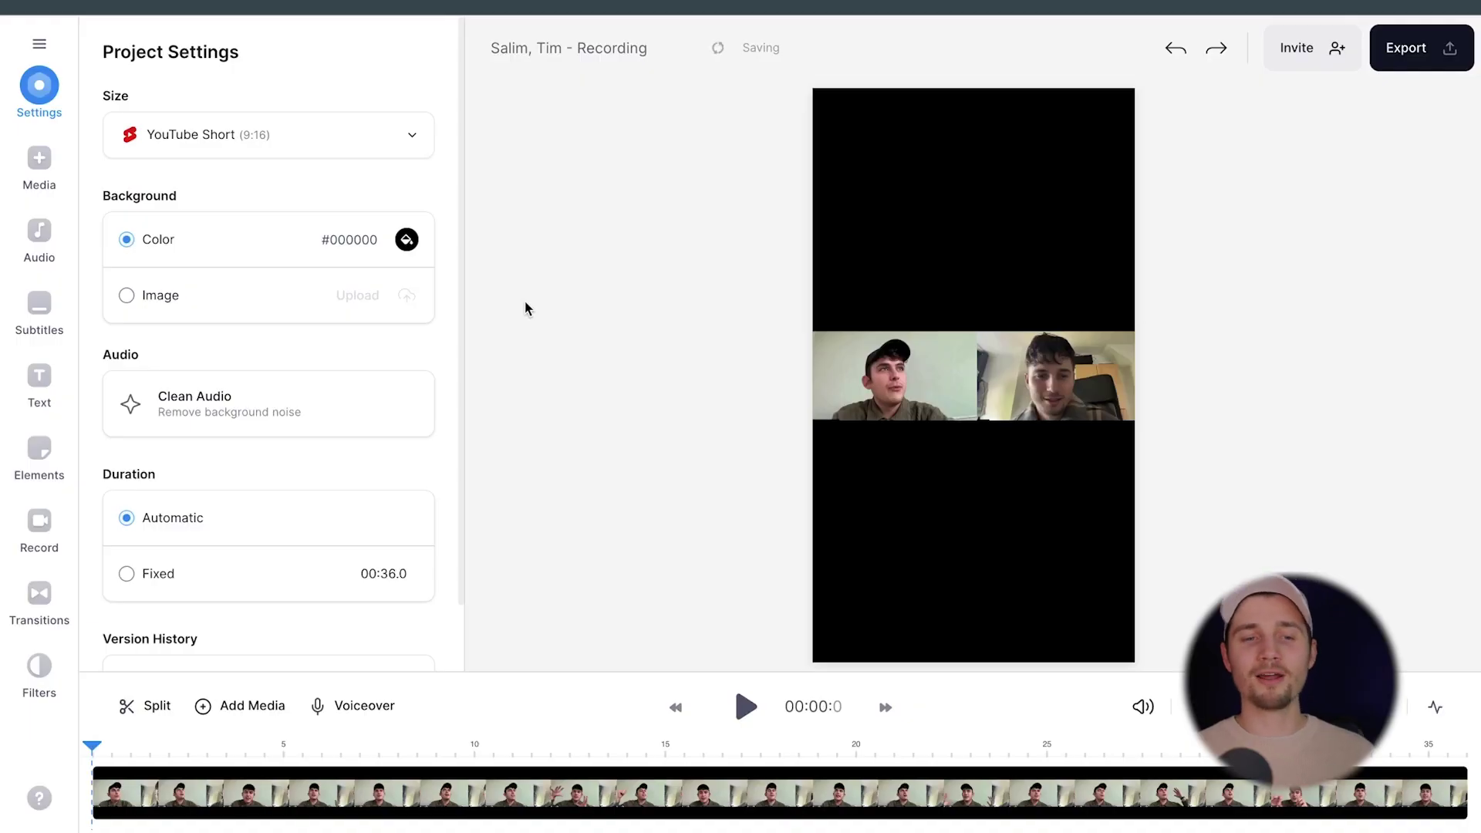
left_click(953, 370)
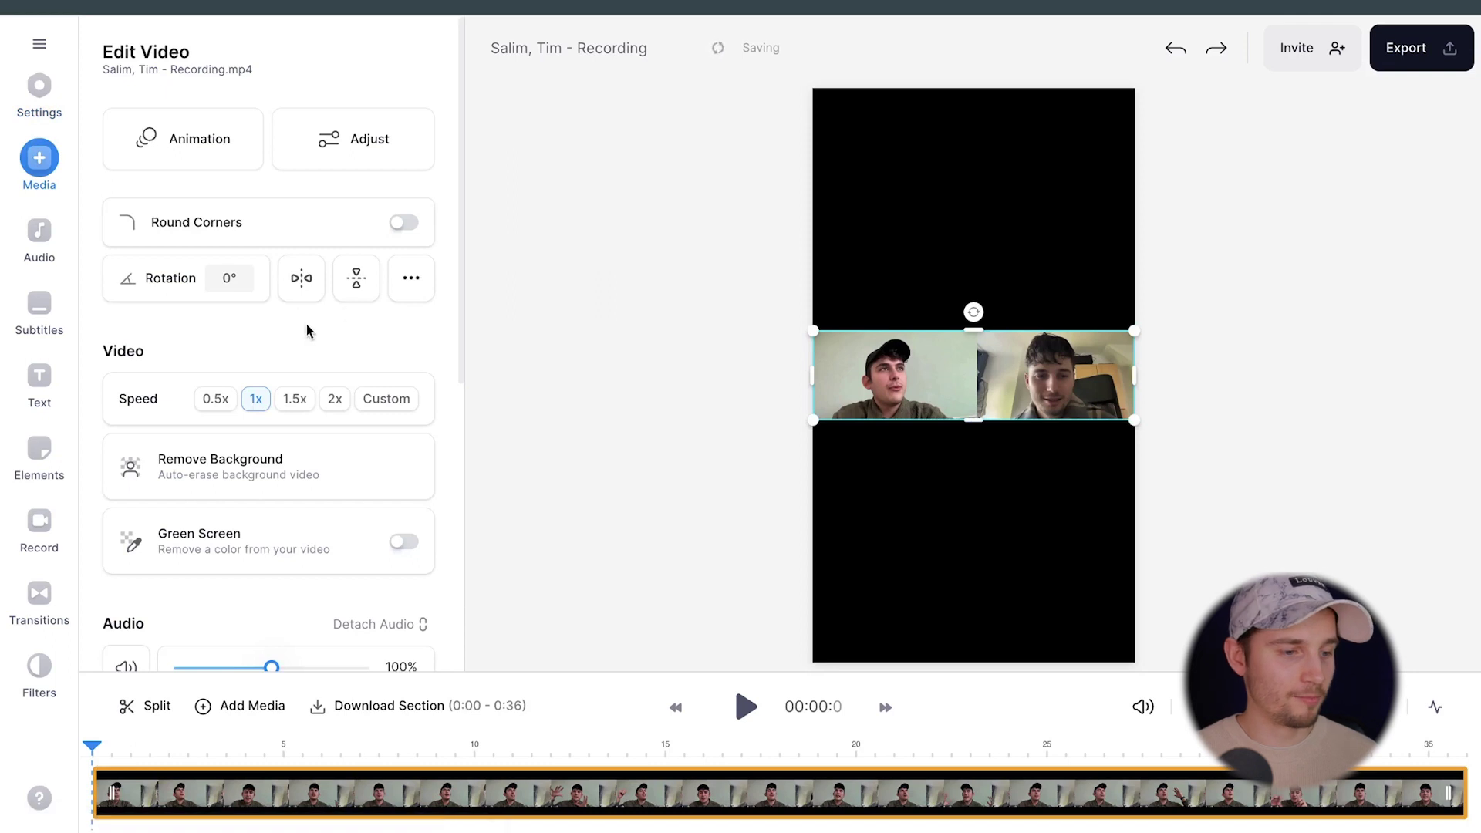
Step: Remove silences from the interview clip and show audio waveforms on the timeline
scroll(307, 331, "down", 7)
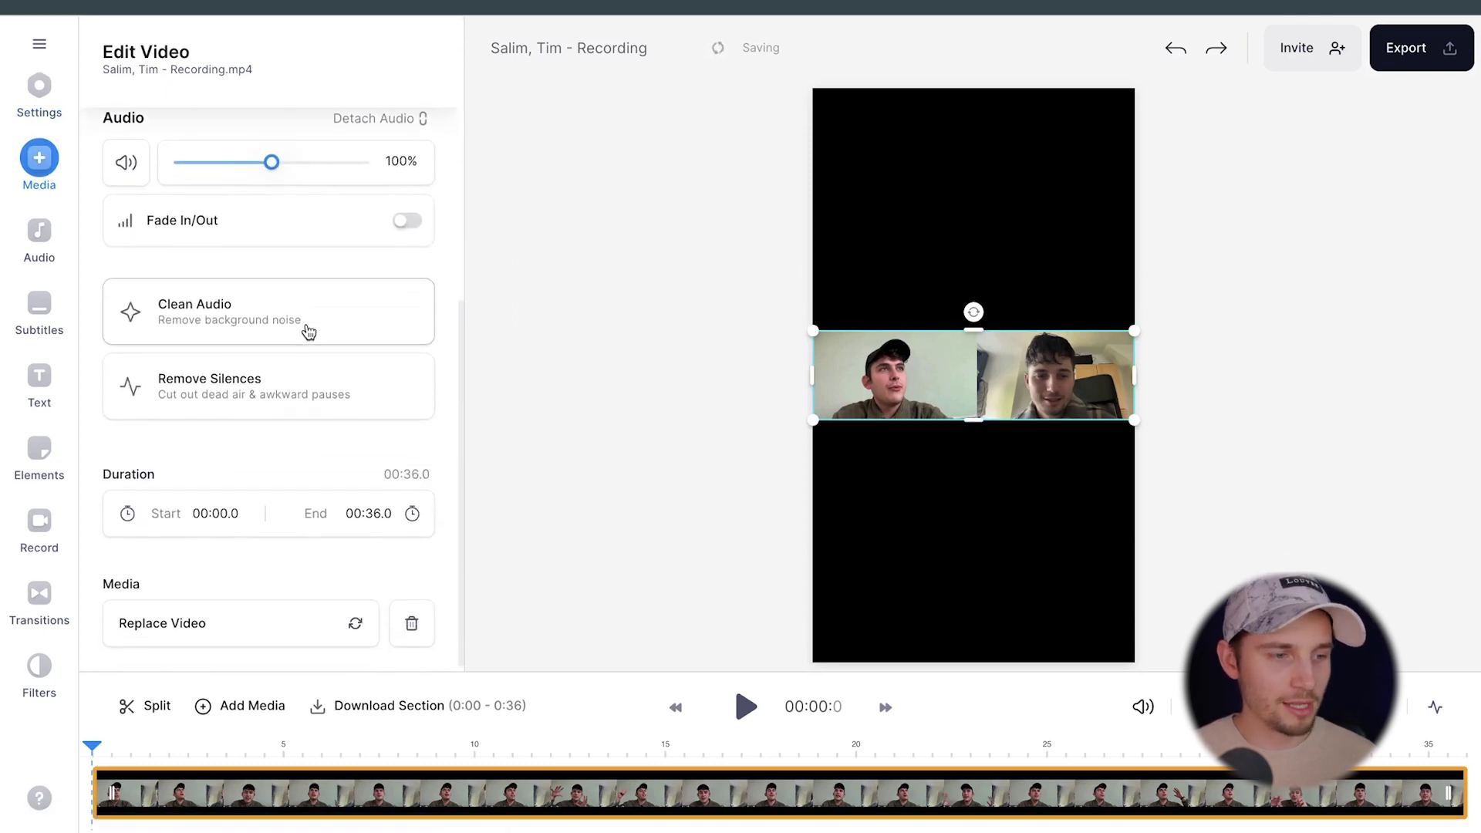
left_click(333, 407)
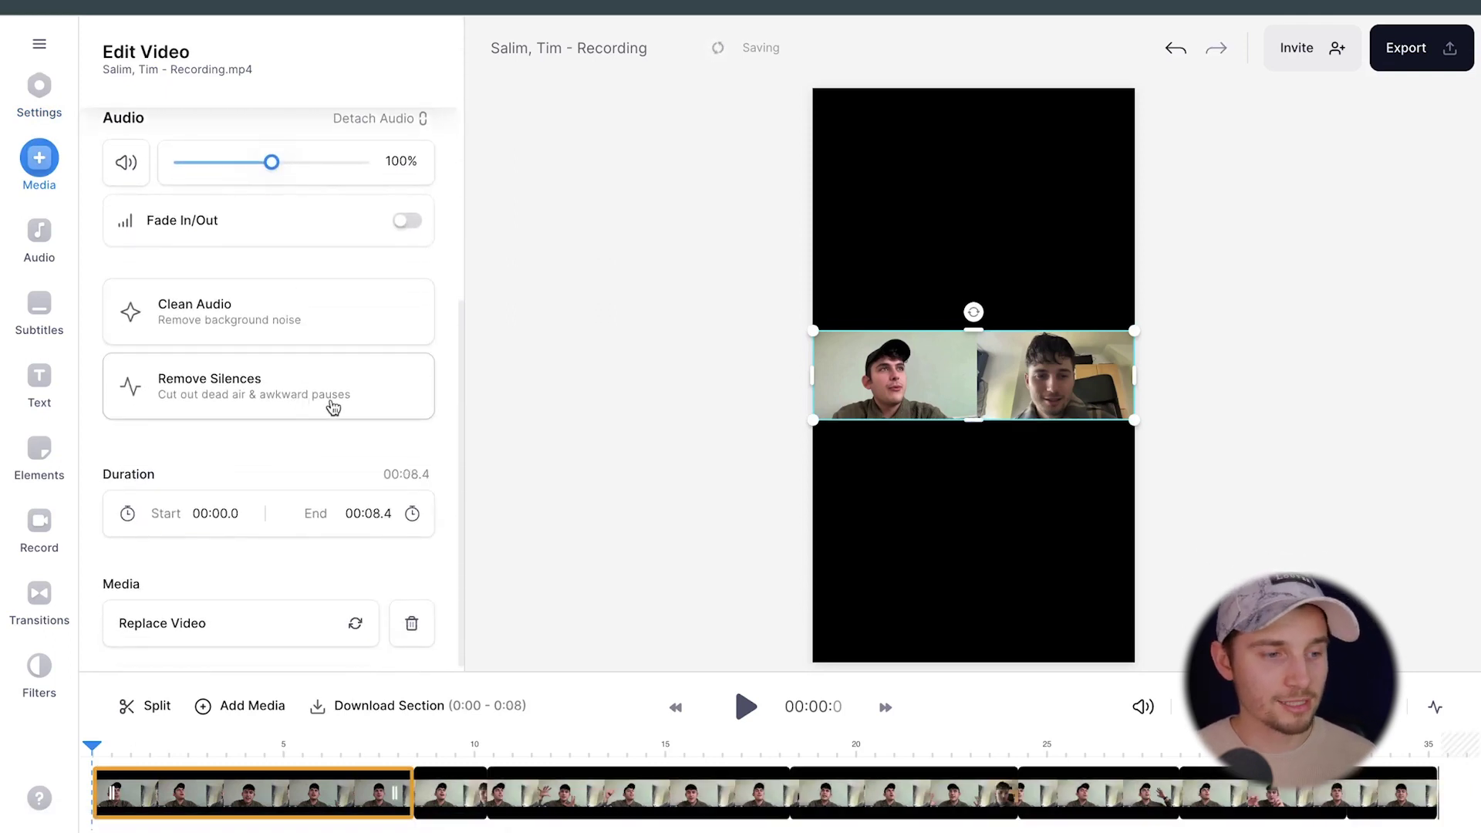
left_click(1435, 709)
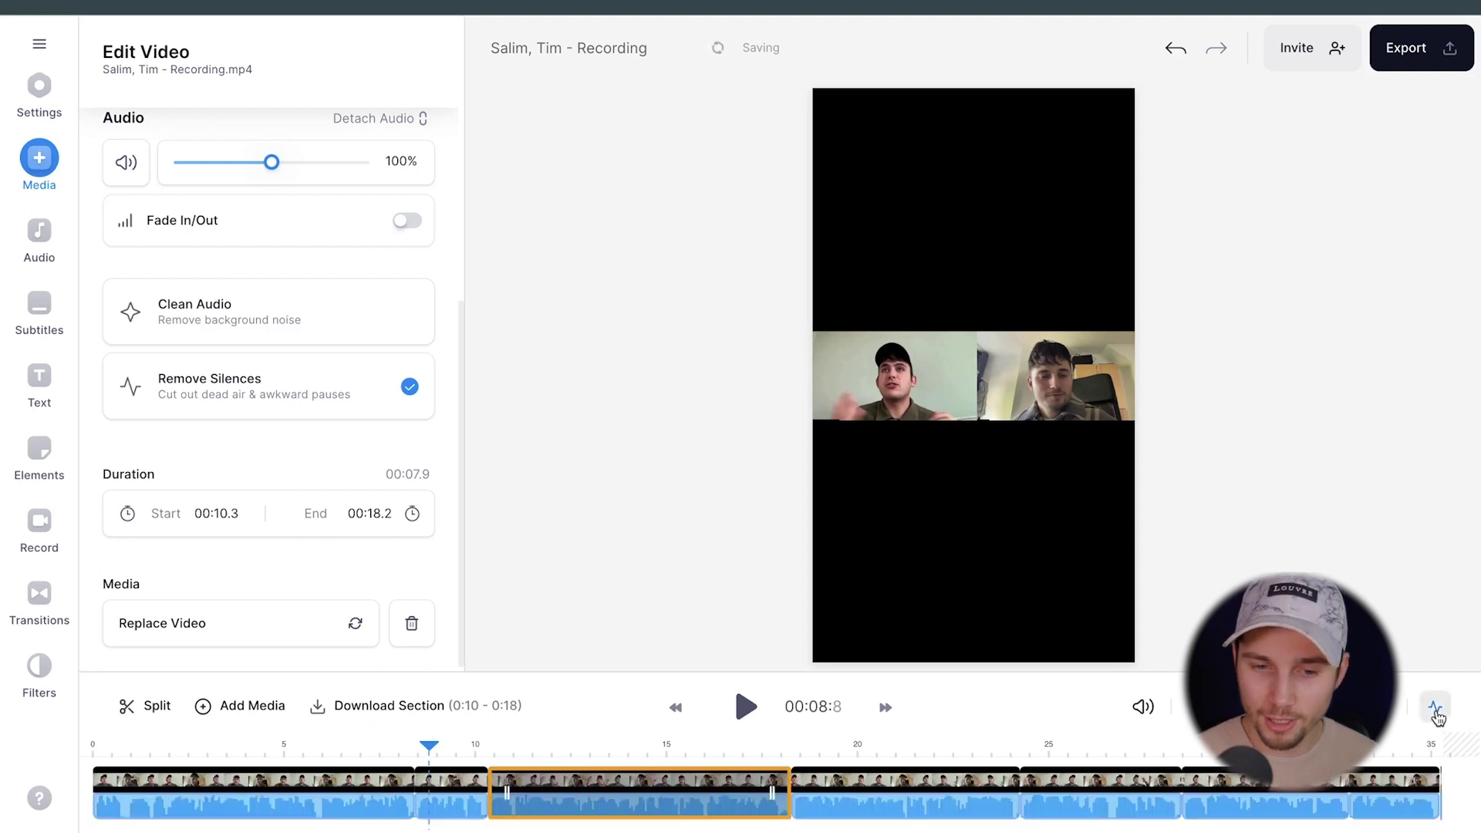
Step: Play the preview from about 6.9 seconds
left_click(355, 757)
key("space")
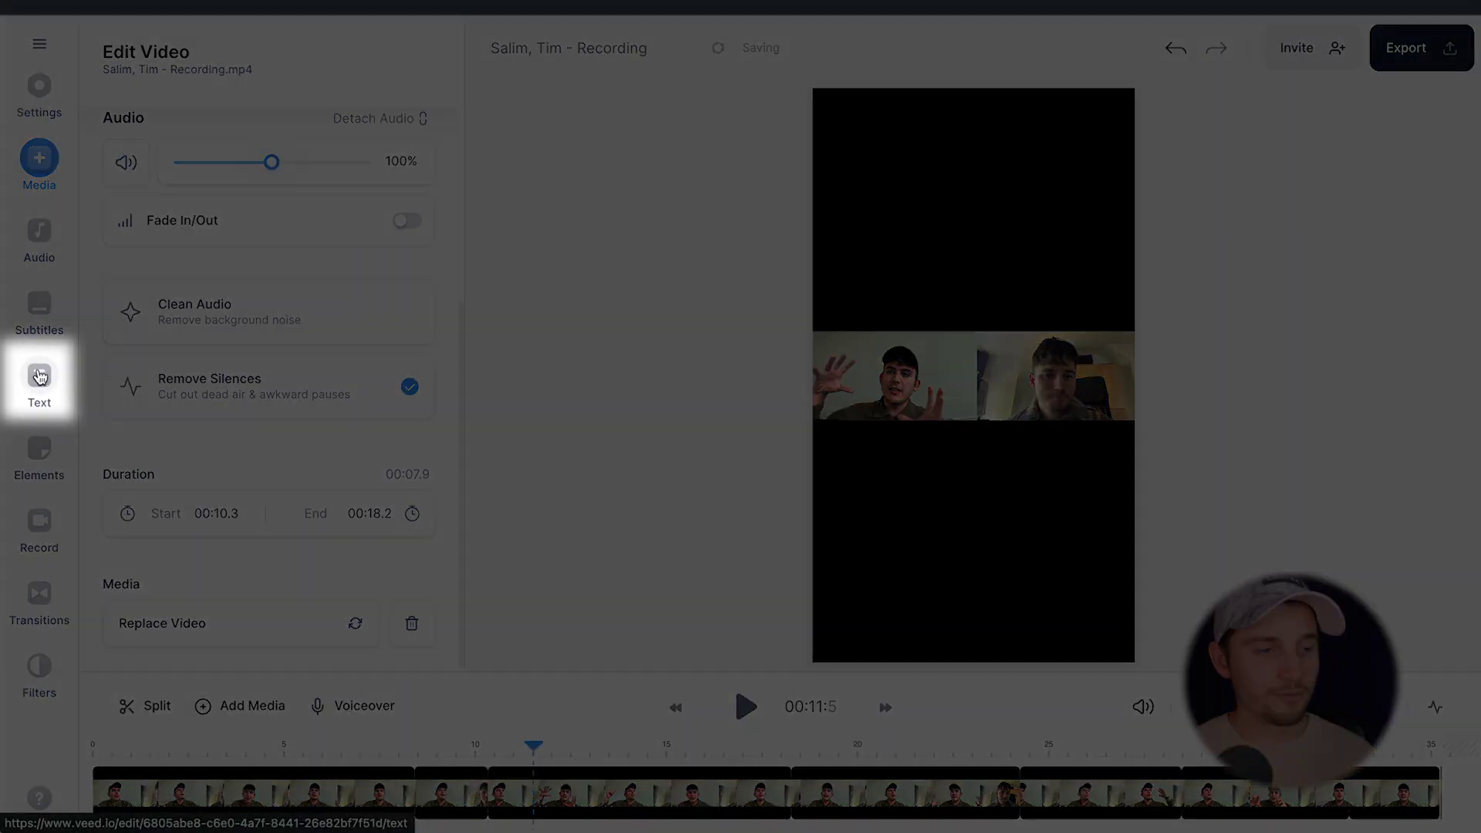
left_click(39, 377)
Step: Add a headline title 'WHY YOU SHOULD VISIT ROTTERDAM' in the Black Berthold font
scroll(321, 347, "down", 4)
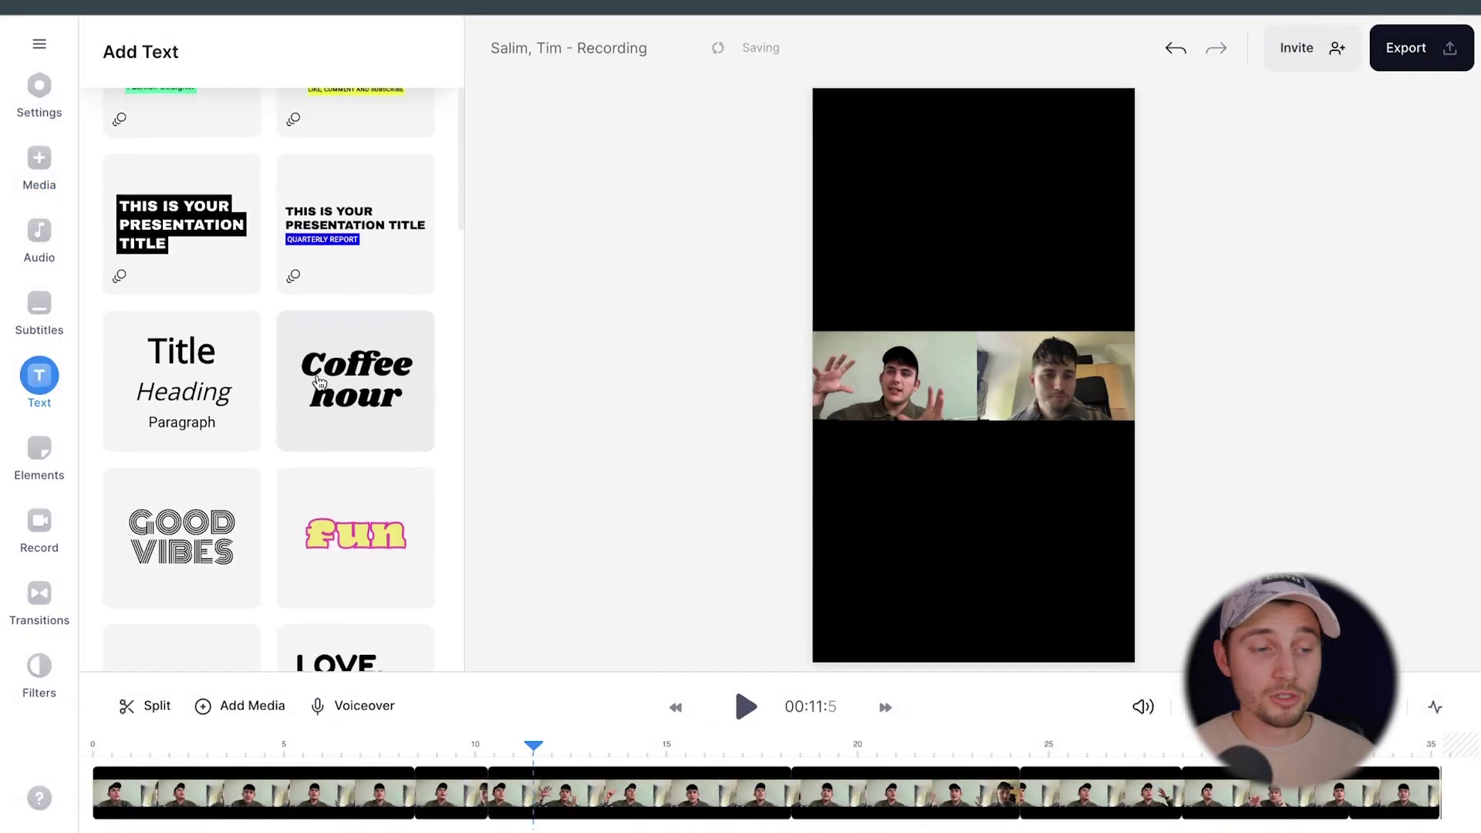
scroll(320, 379, "up", 5)
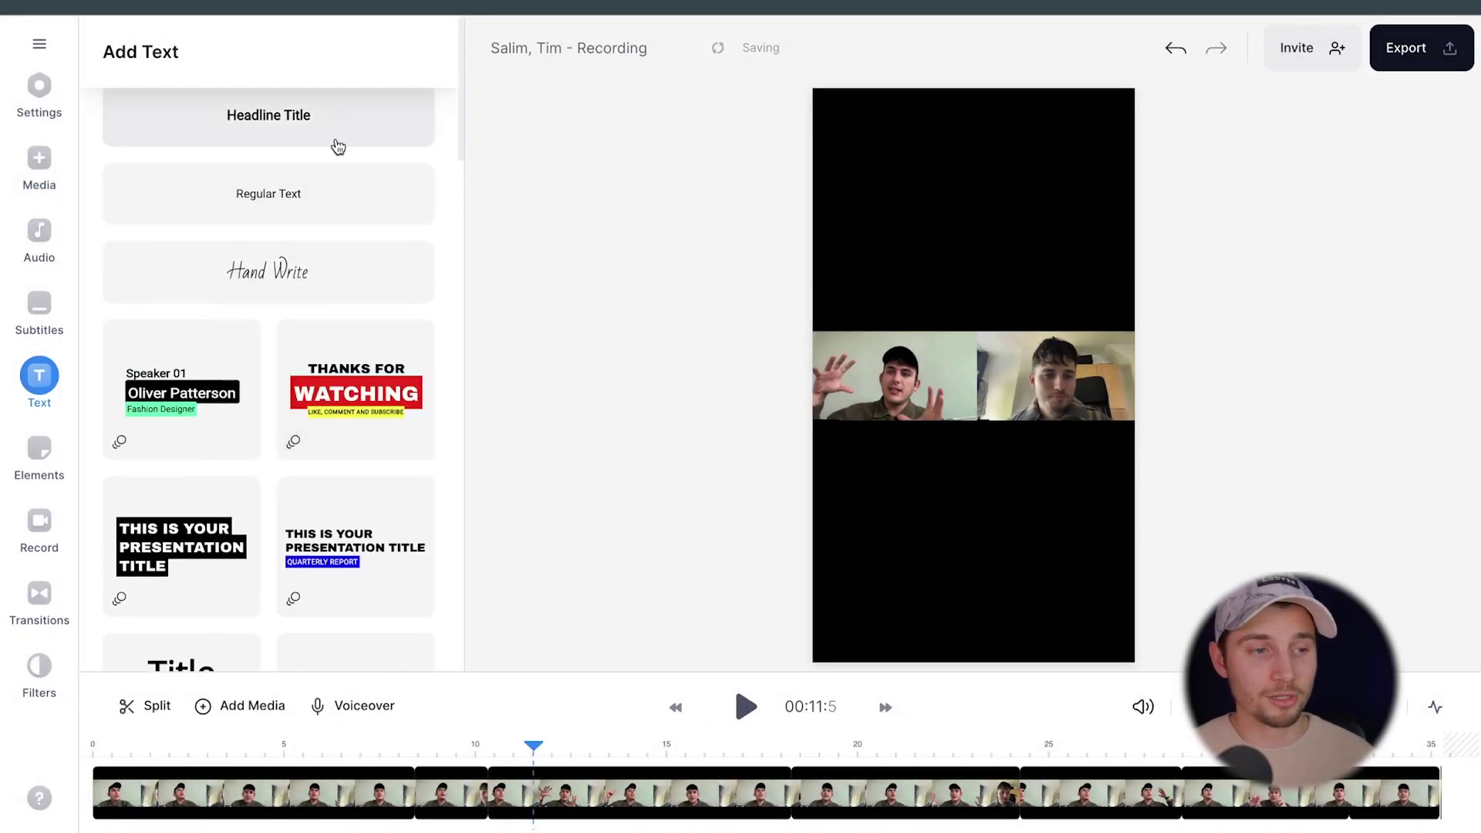
left_click(341, 139)
type("WHY YOU SHOULD VI")
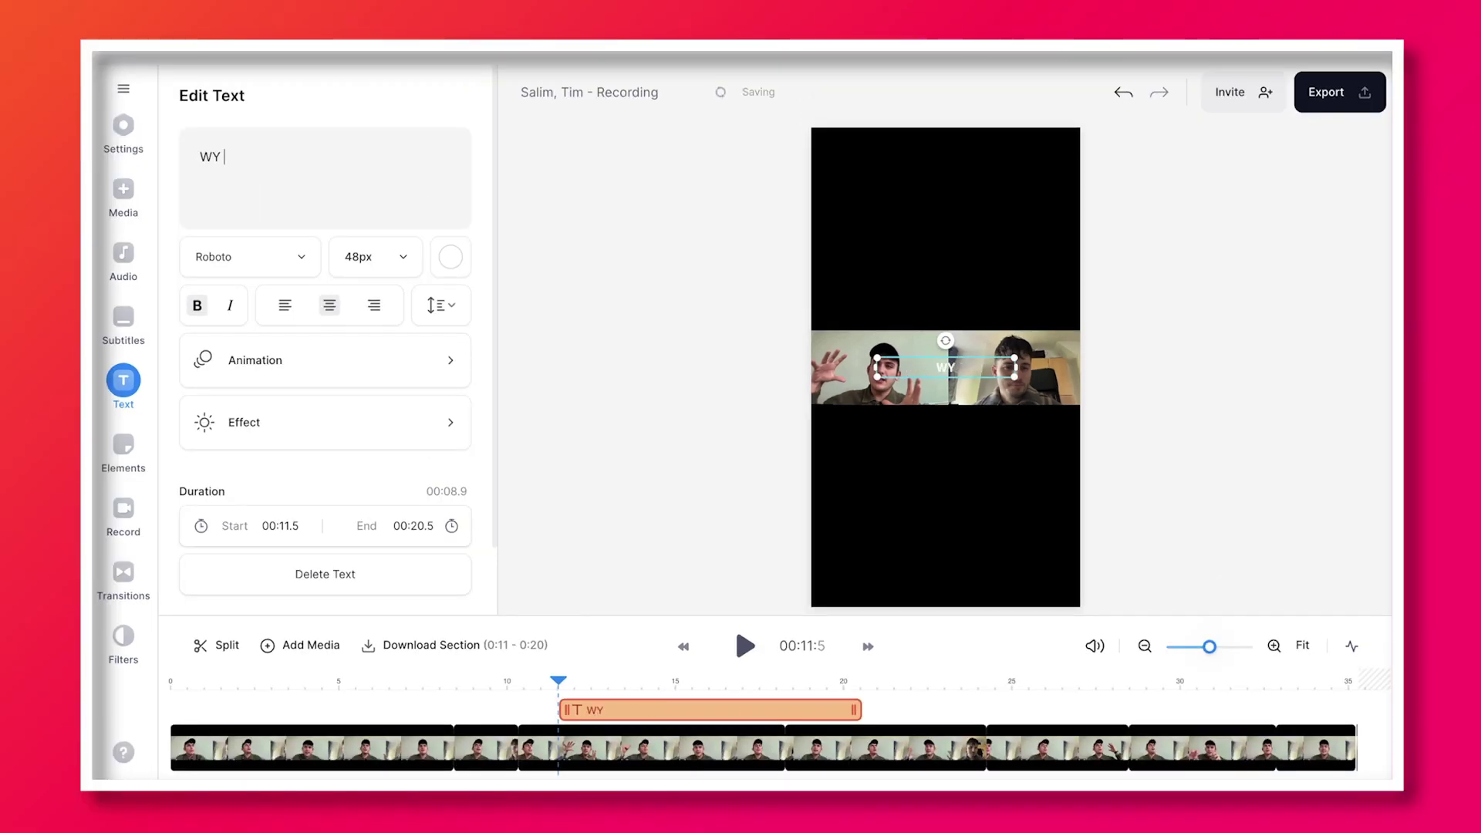
type("SIT ROTTERDAM")
left_click(250, 256)
left_click(254, 371)
Step: Give the title a blue Block effect stretched to the full video width
left_click(450, 257)
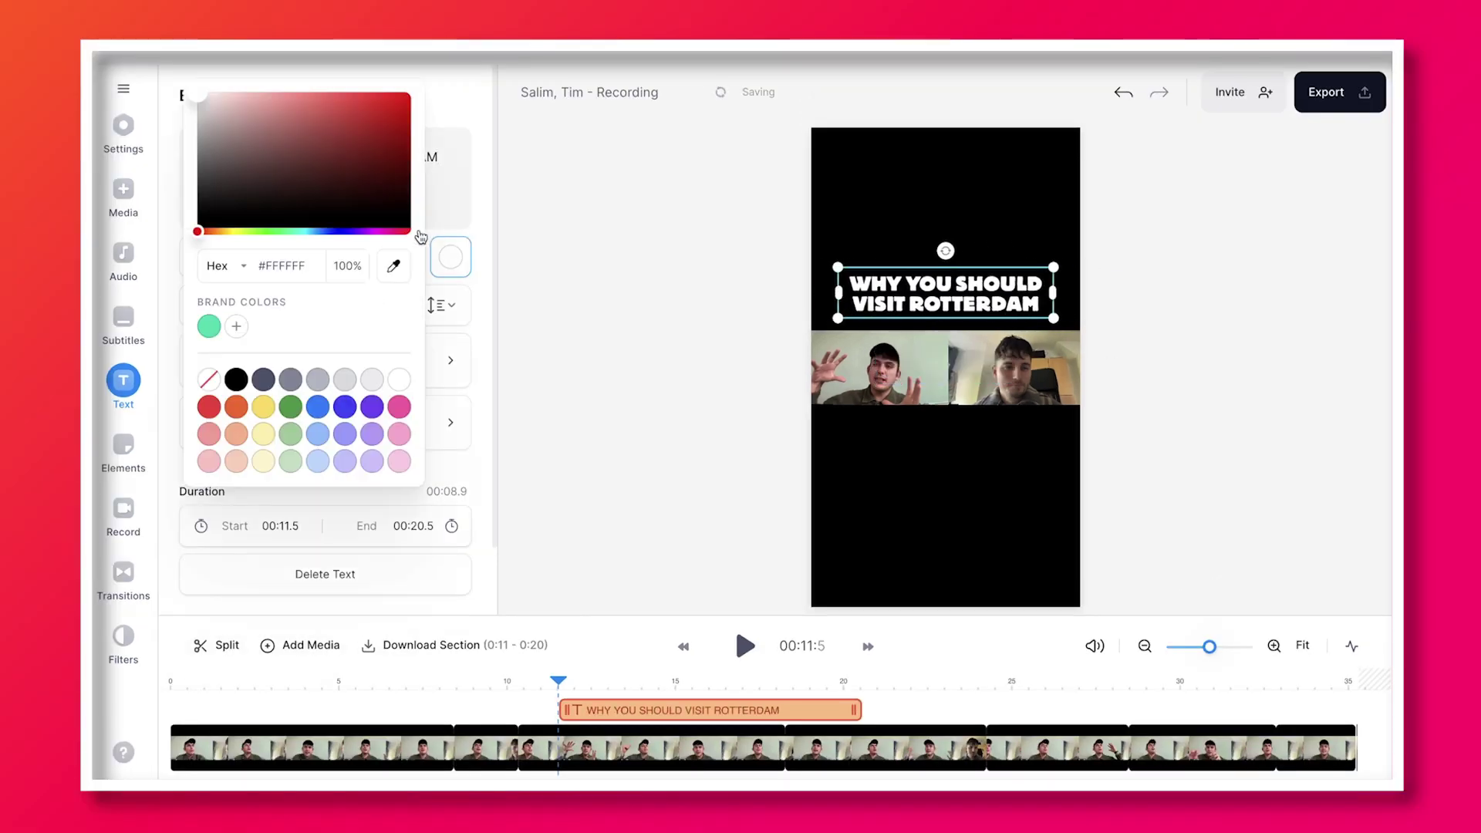
left_click(451, 360)
left_click(325, 364)
left_click(451, 146)
left_click(317, 406)
left_click(223, 472)
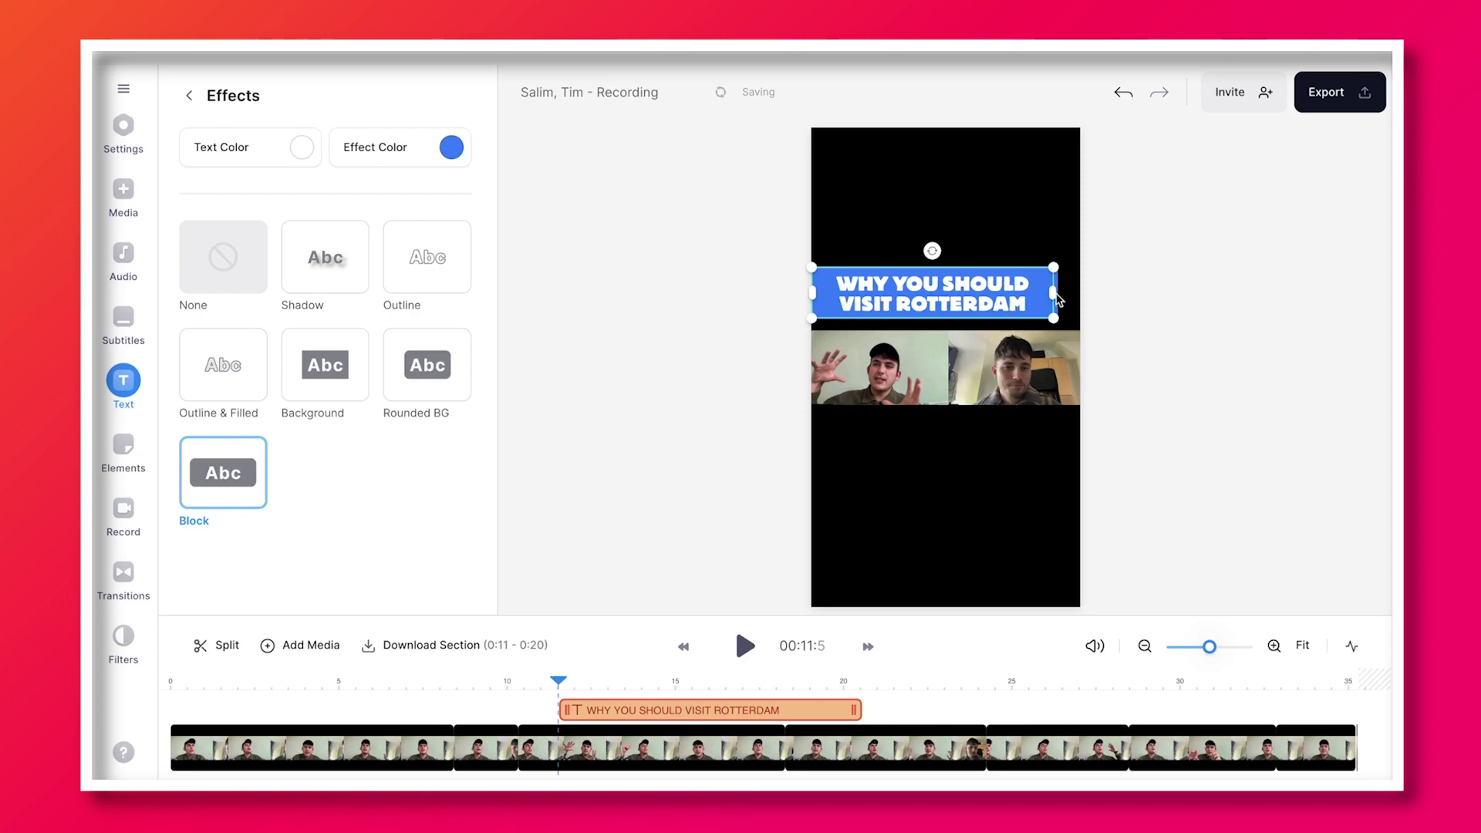
left_click_drag(1052, 268, 1079, 257)
left_click(451, 147)
left_click(297, 409)
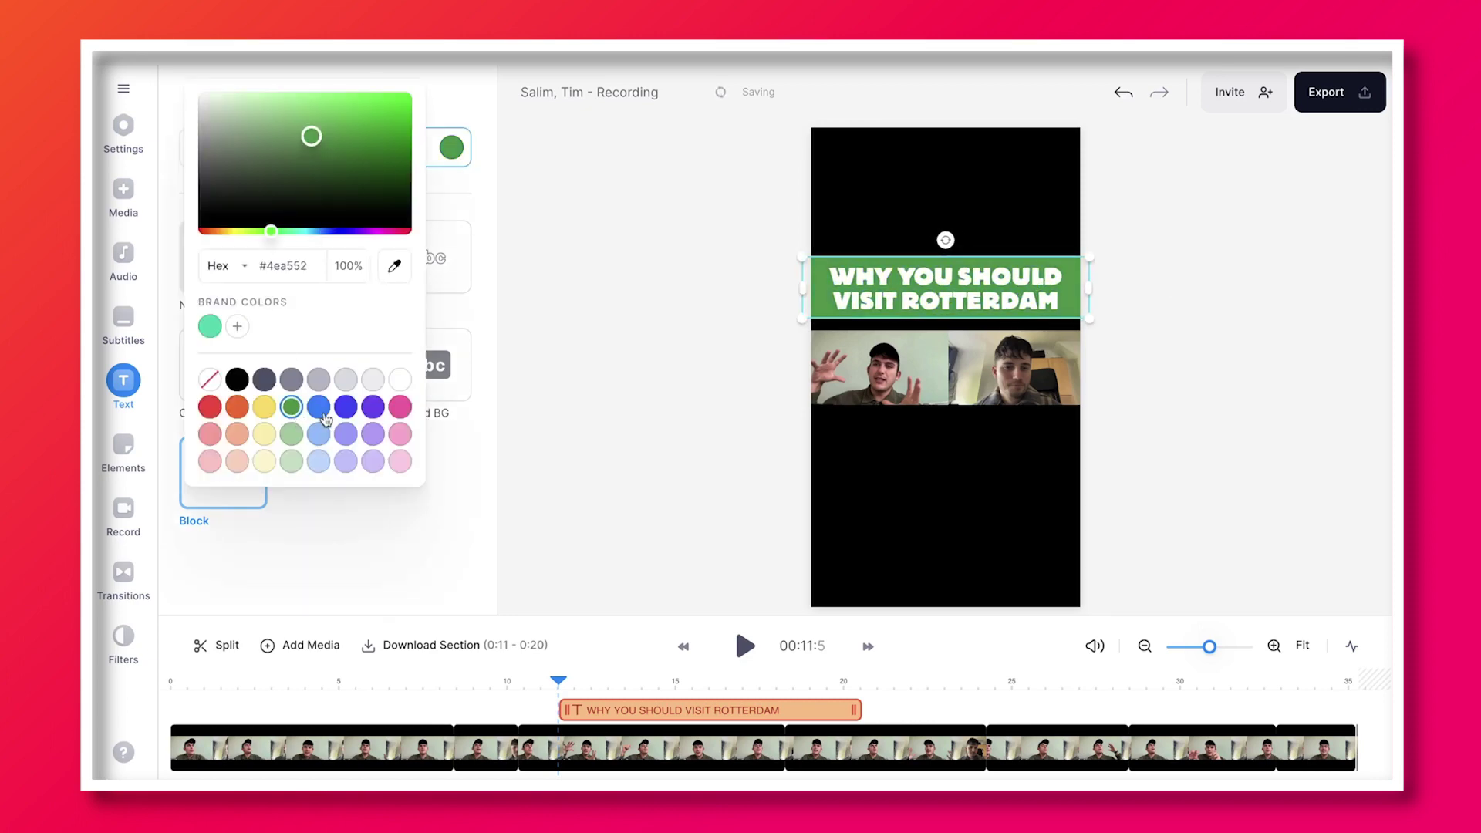
left_click(336, 409)
Step: Select the title and video together and move them up
left_click(869, 427)
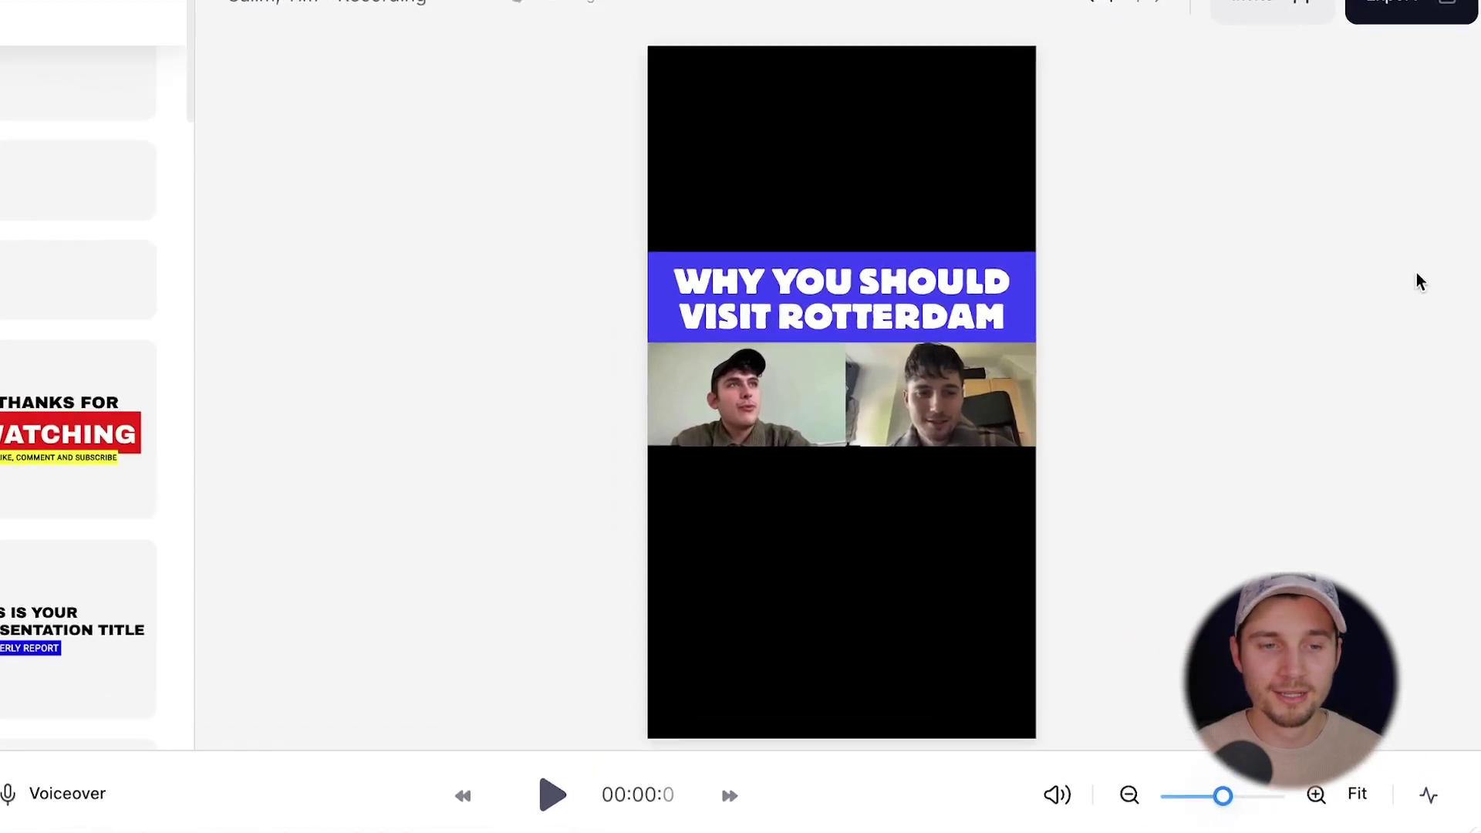
left_click_drag(1301, 178, 644, 555)
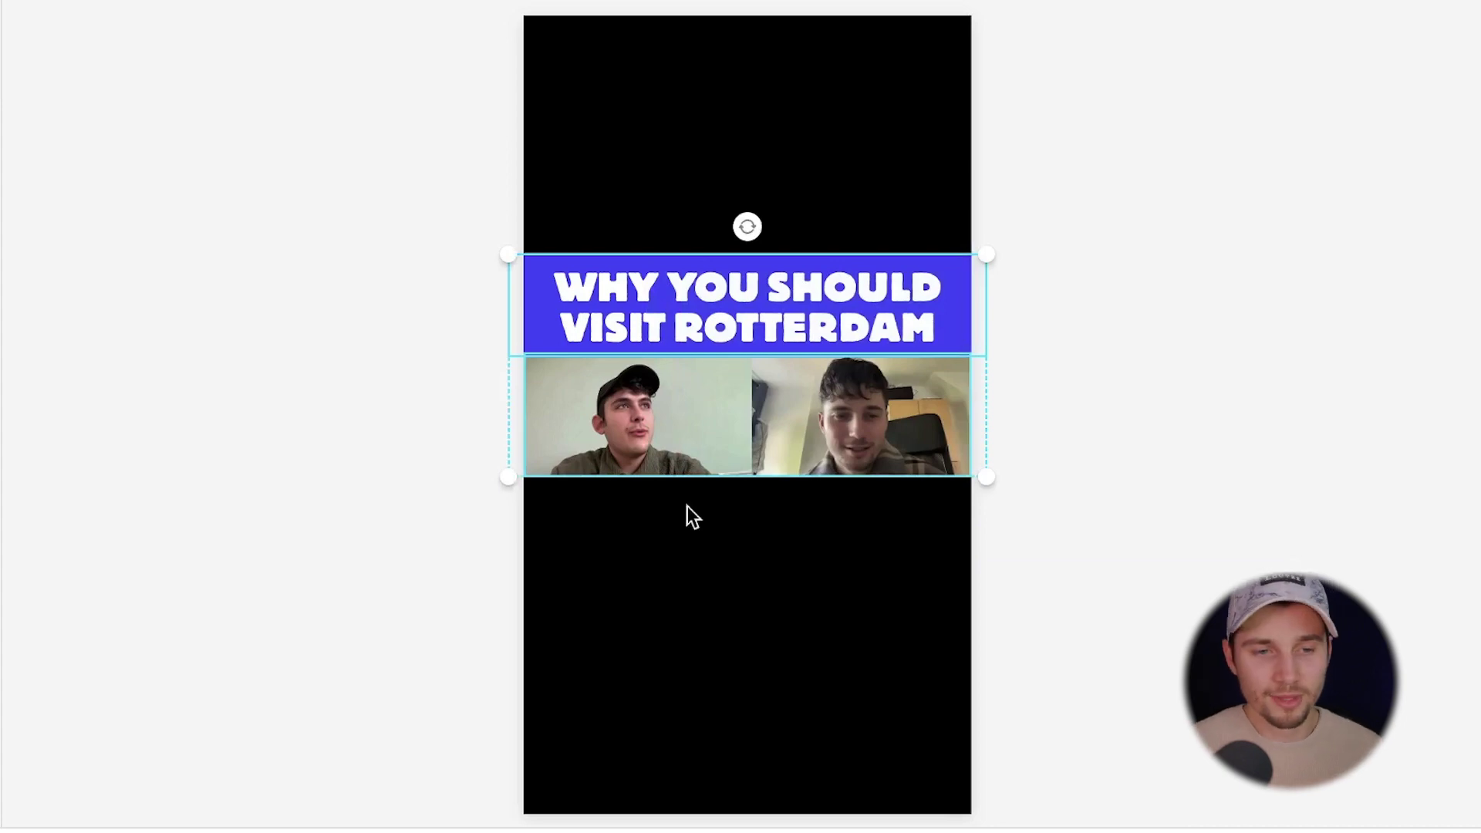
left_click_drag(766, 449, 765, 411)
left_click(283, 456)
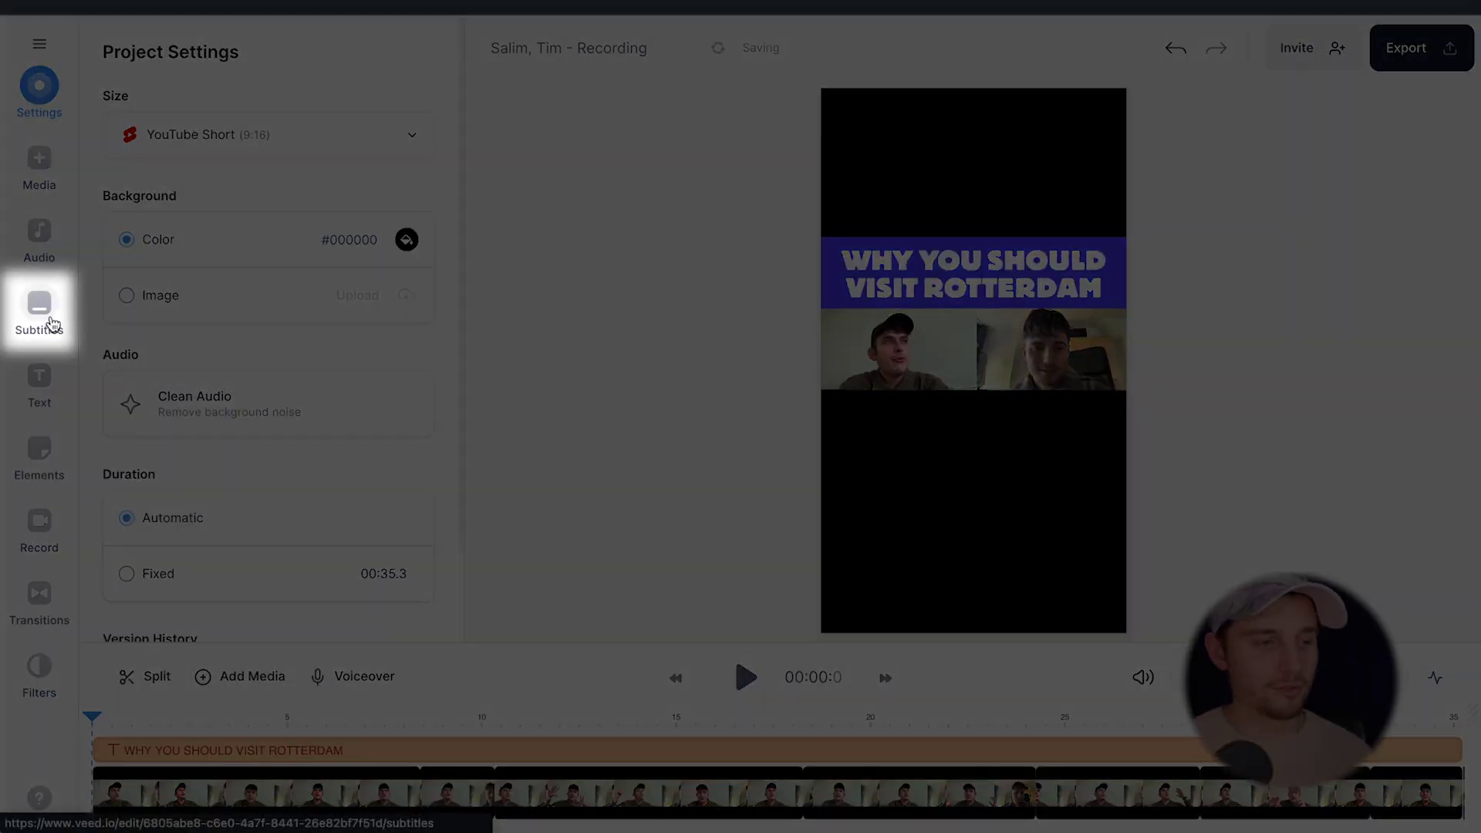
Step: Generate automatic English subtitles from the speech
left_click(43, 312)
left_click(537, 234)
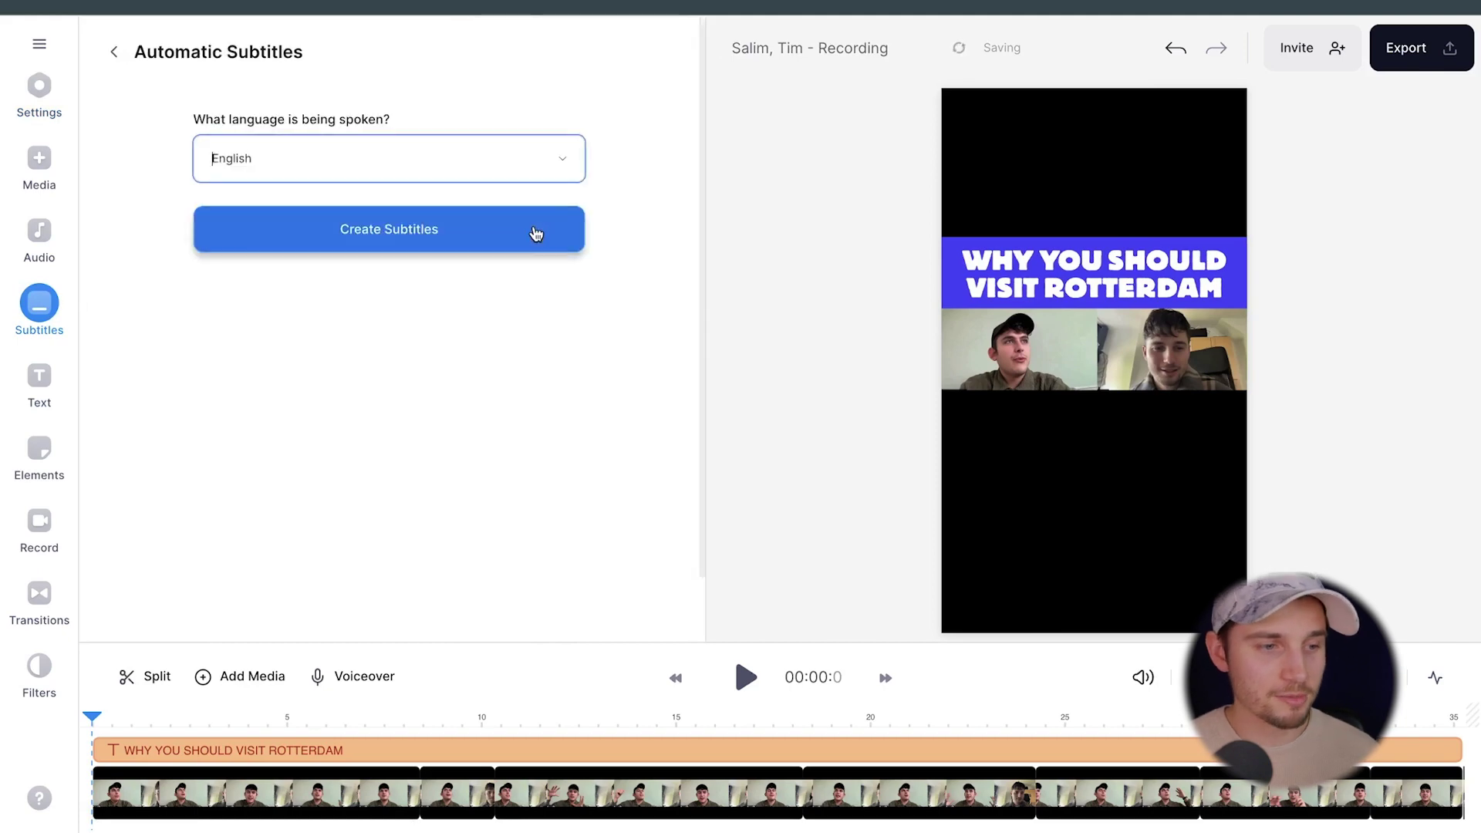
left_click(480, 167)
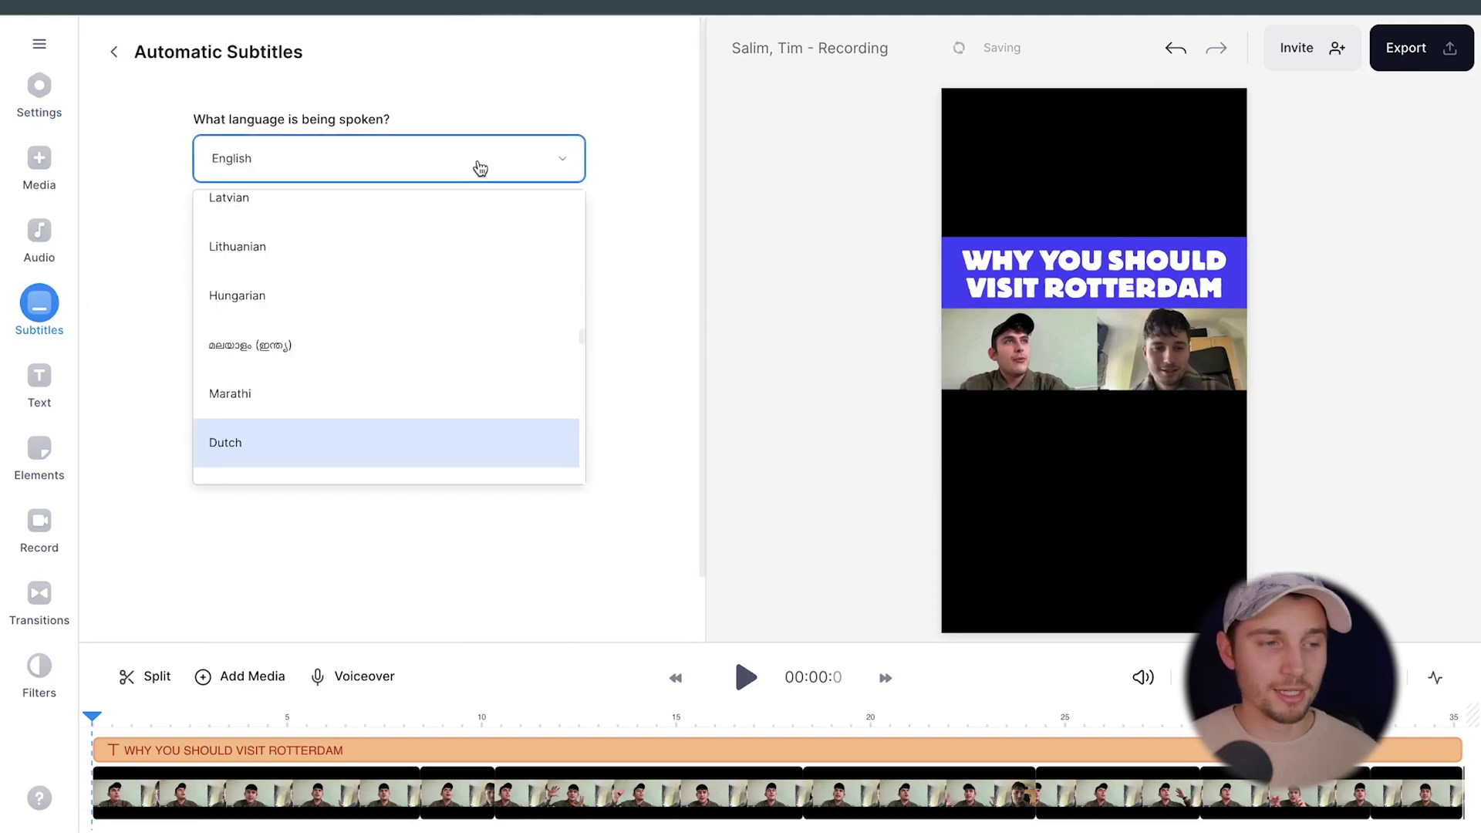
left_click(471, 168)
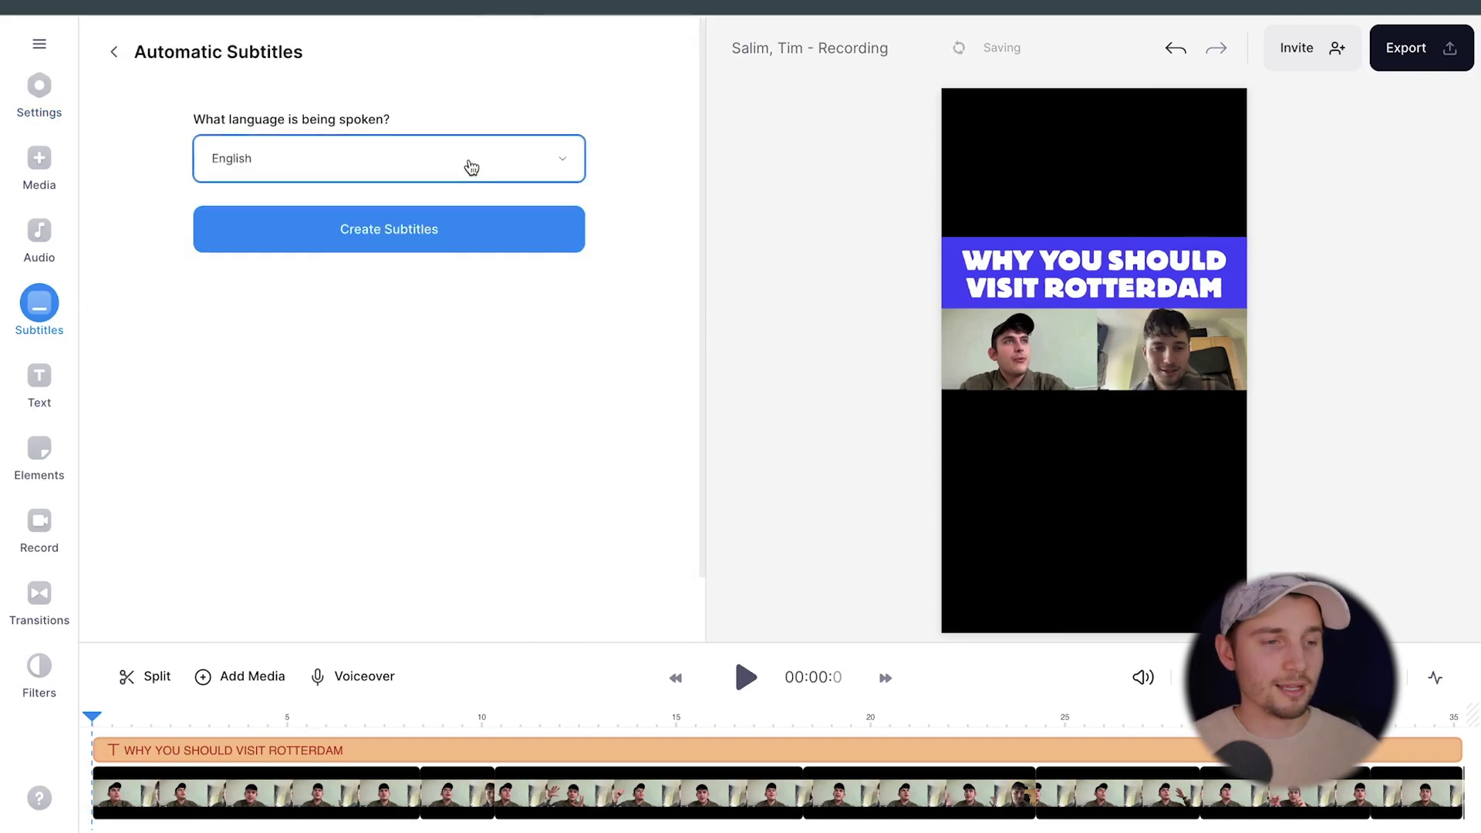
left_click(502, 246)
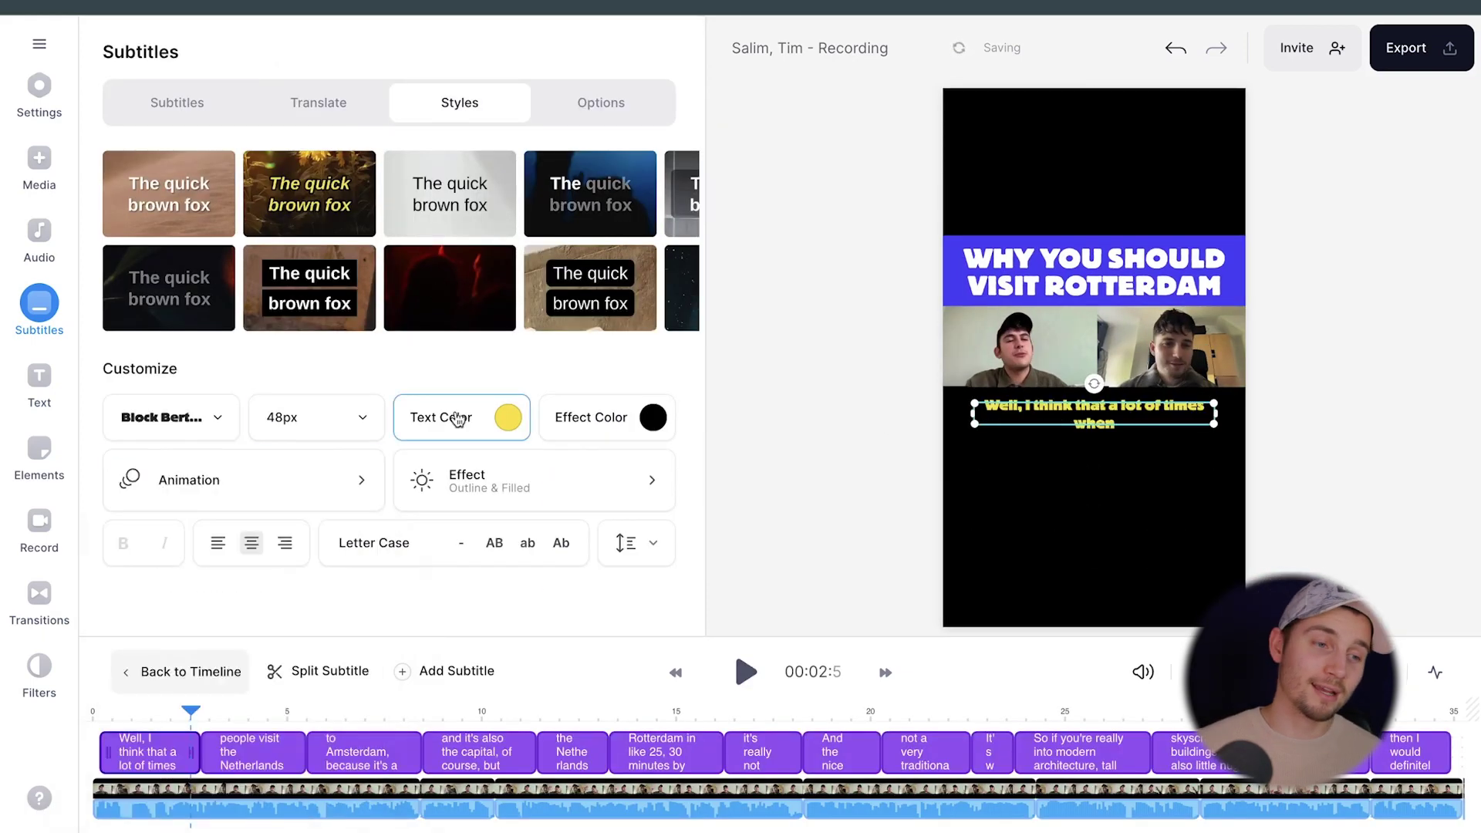
Step: Apply the Highlight animation style to the subtitles
left_click(463, 479)
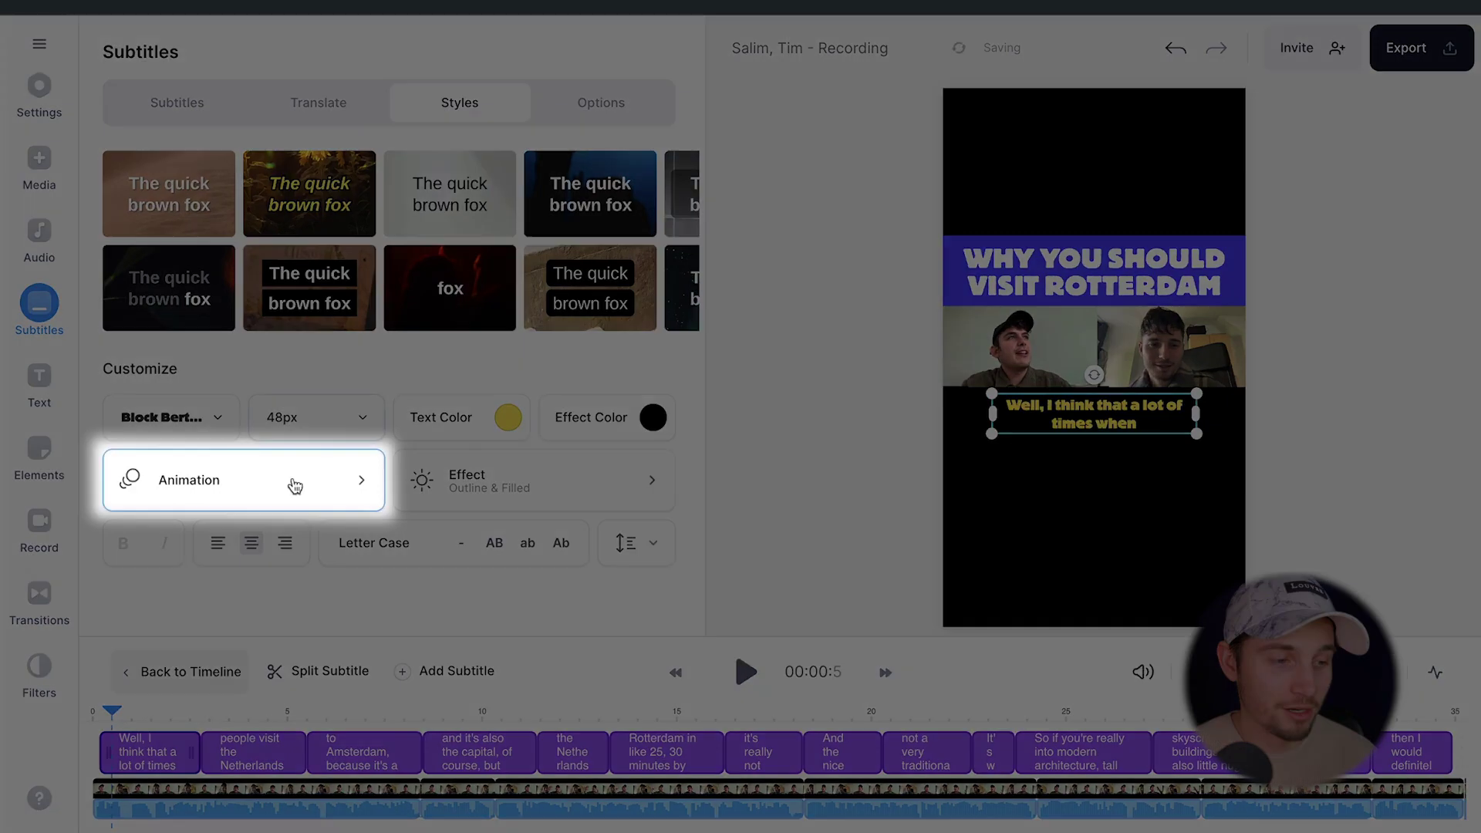
left_click(291, 486)
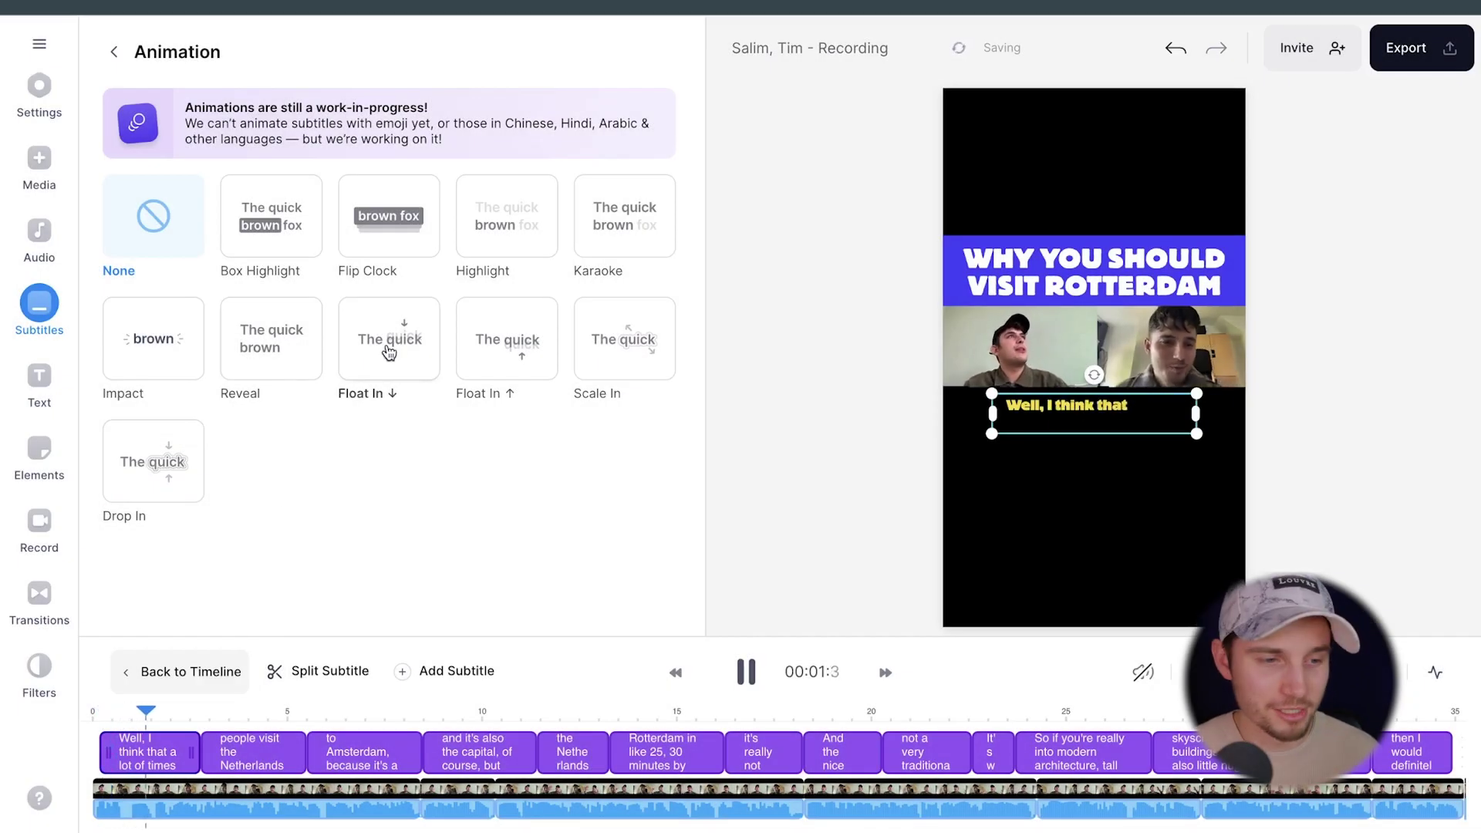
left_click(510, 226)
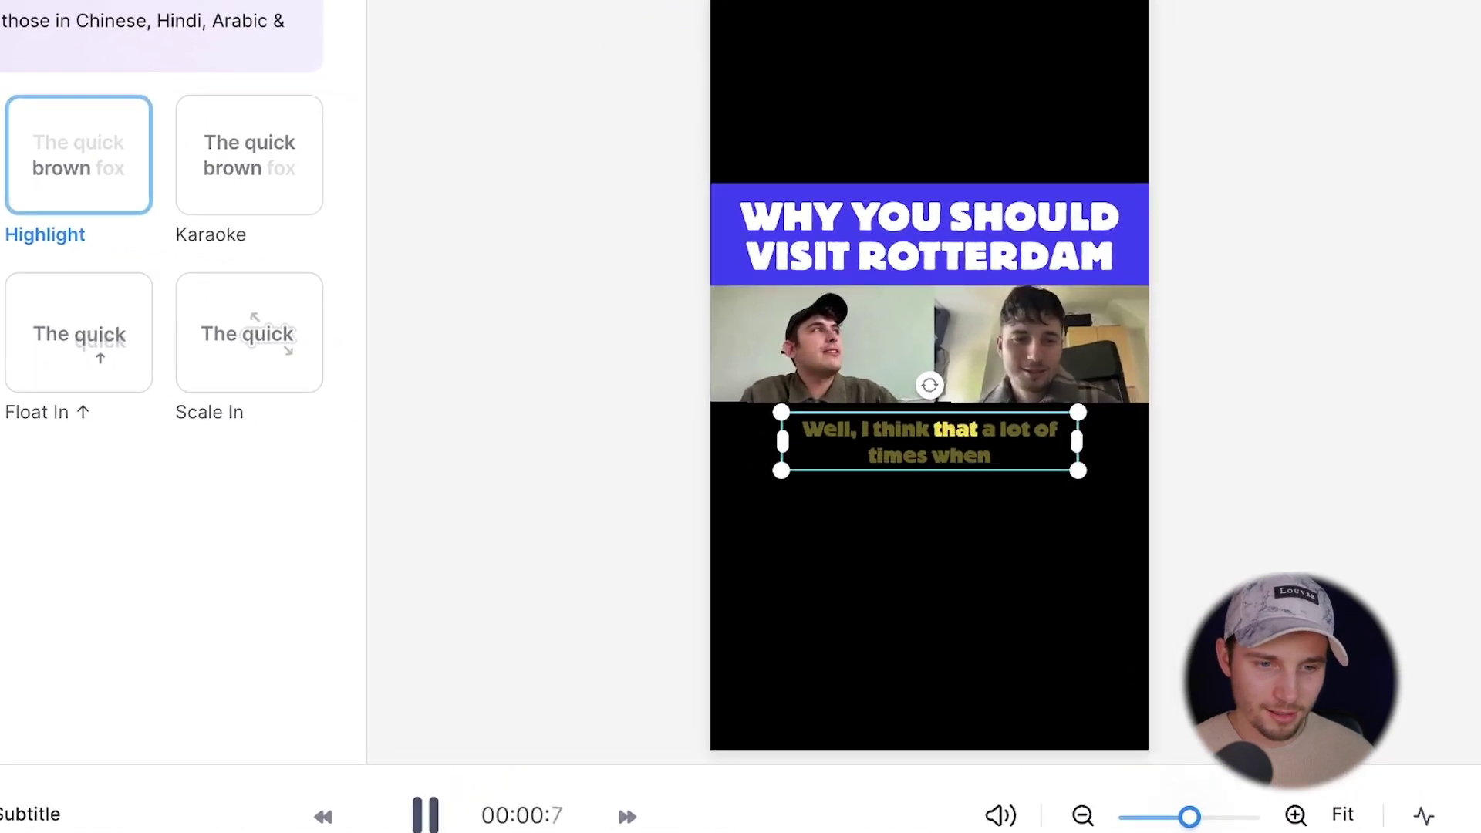
left_click(401, 571)
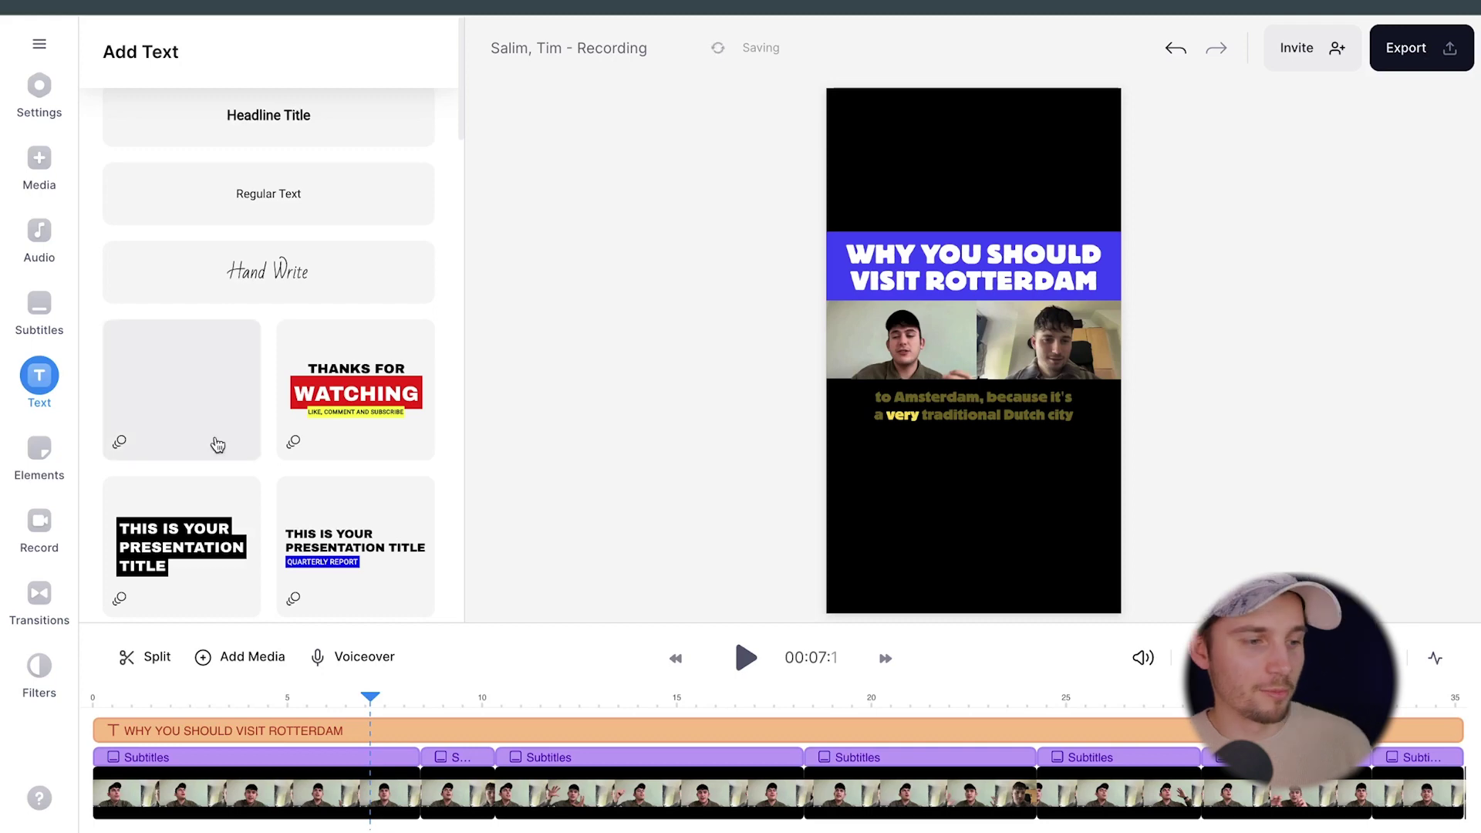
Step: Add the red progress bar and place it just under the slightly raised title
left_click(36, 467)
scroll(262, 262, "down", 4)
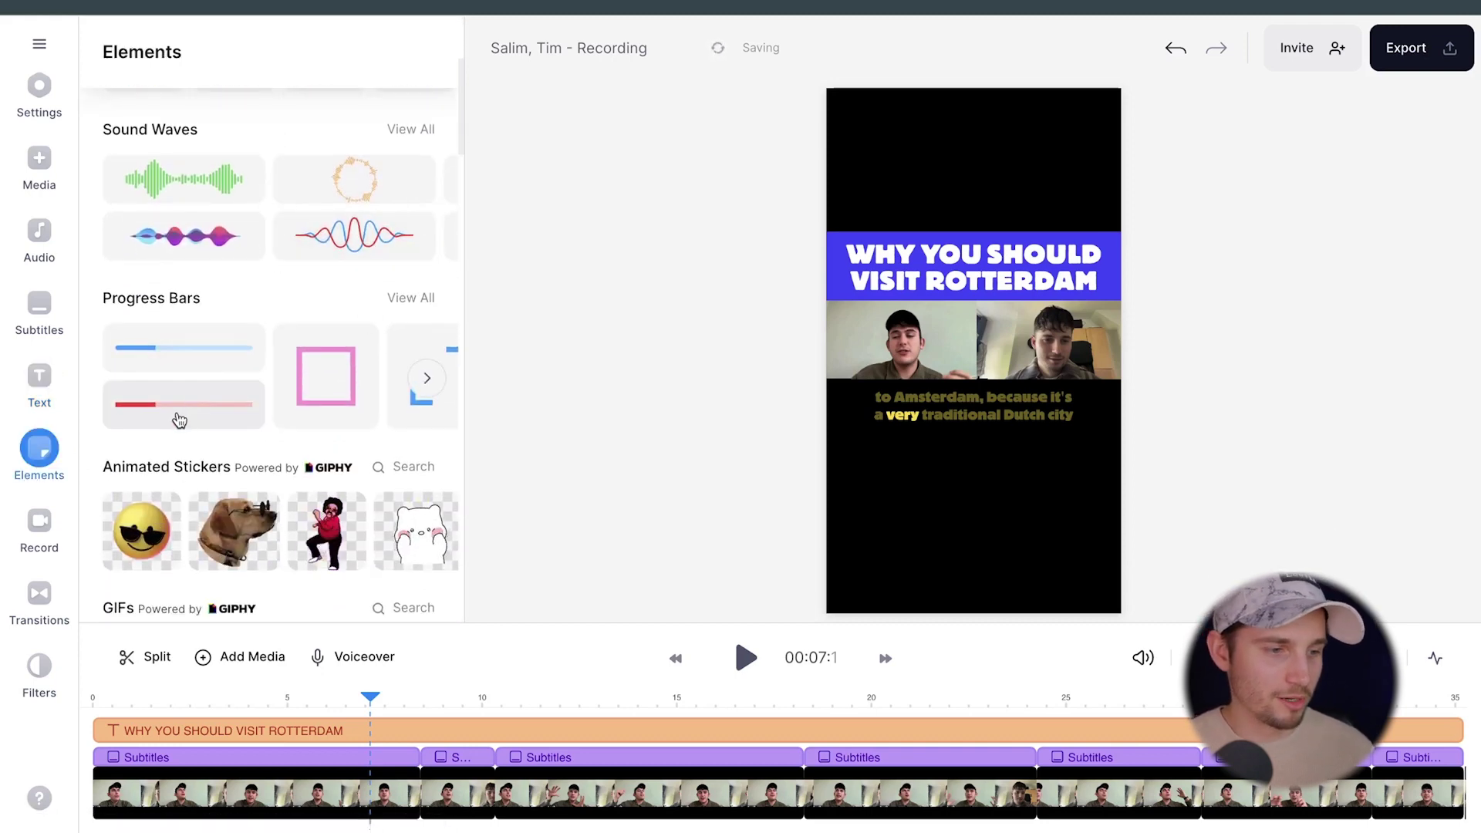
left_click(202, 413)
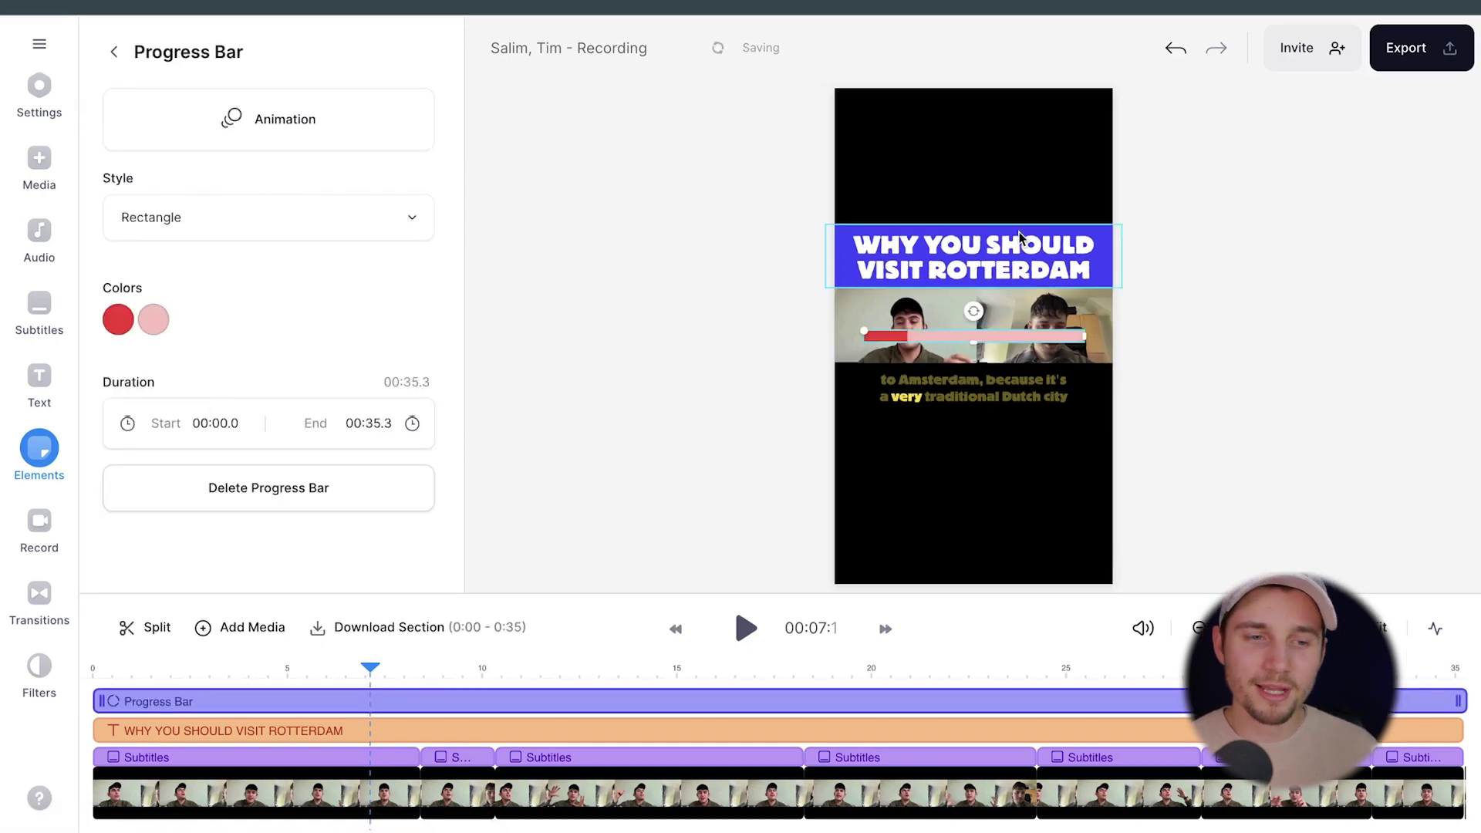
left_click_drag(965, 268, 995, 247)
left_click_drag(978, 335, 953, 282)
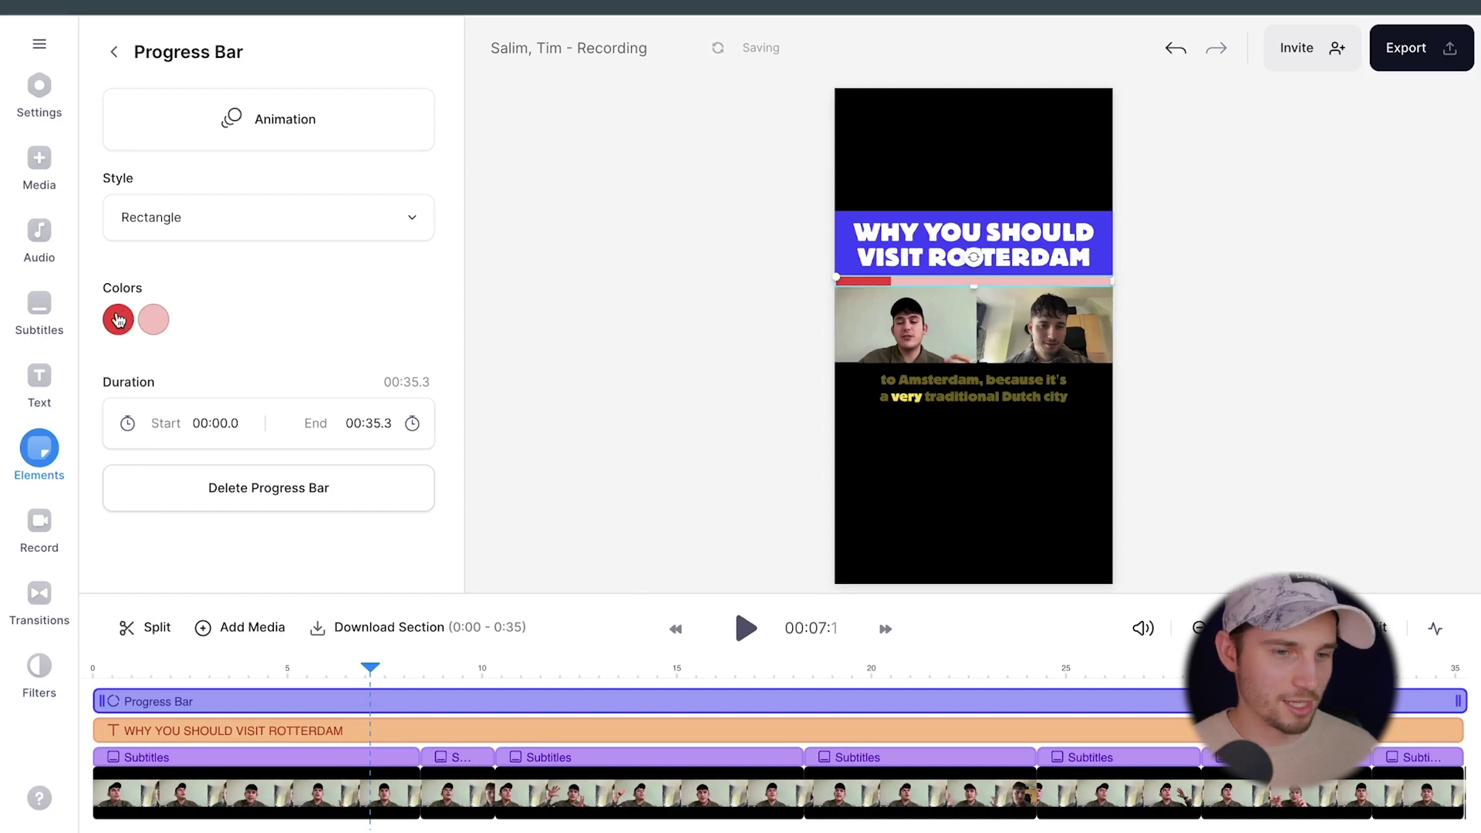
Step: Colour the progress bar blue and preview from around 7 seconds
left_click(118, 319)
left_click(255, 692)
key("Escape")
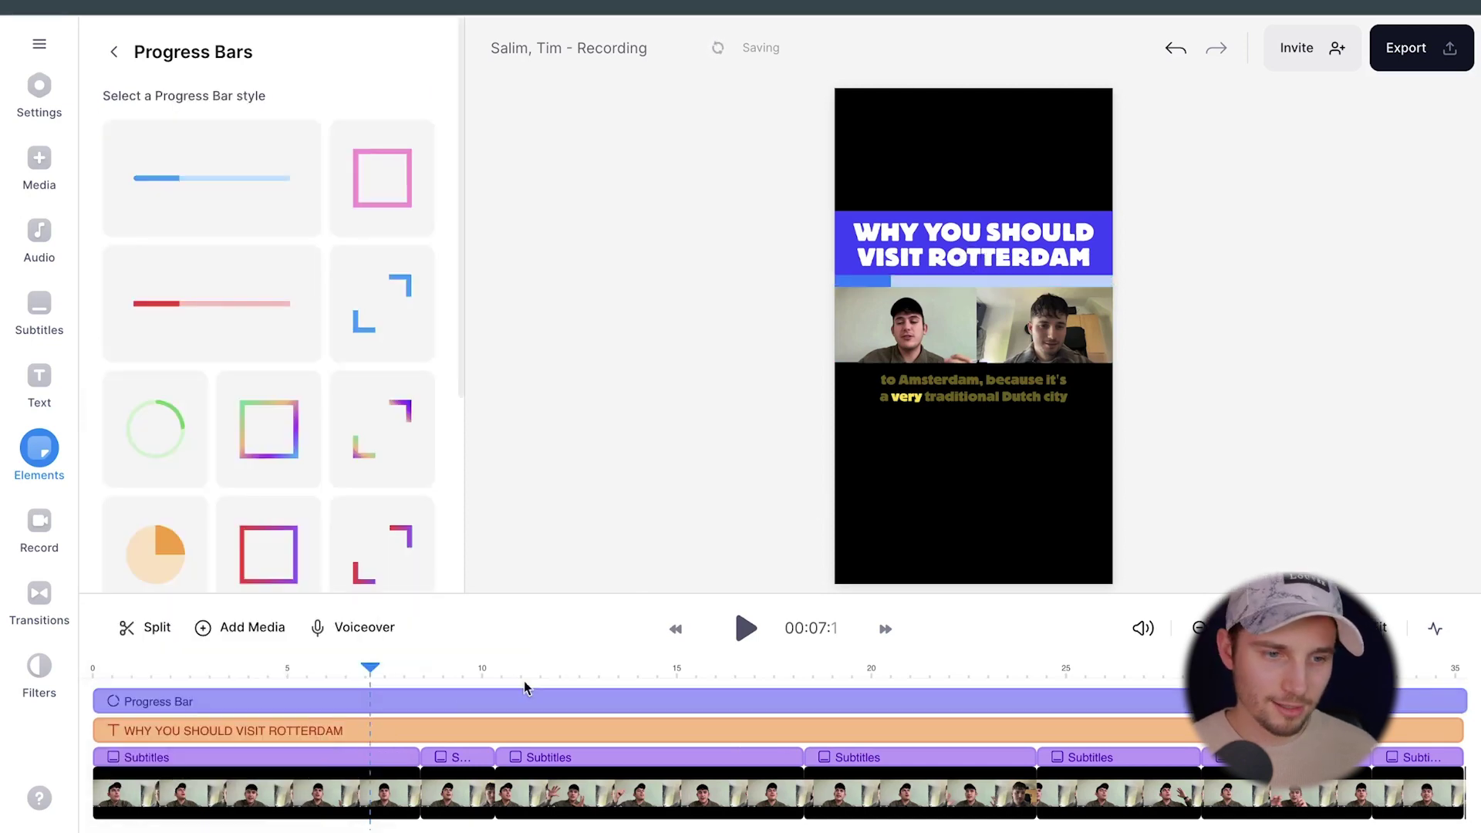
left_click(185, 671)
left_click(346, 659)
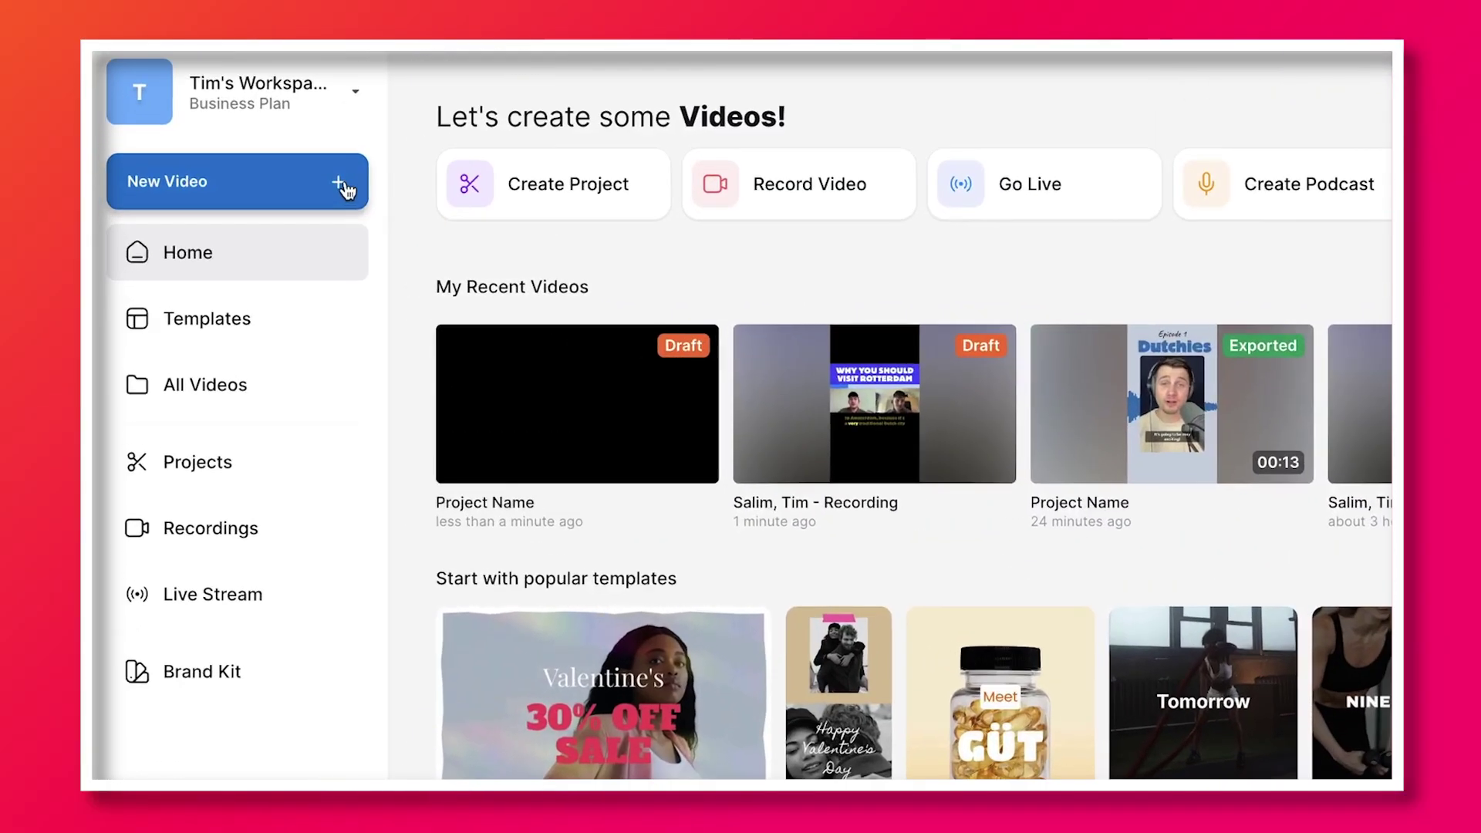
Step: Open the New Video dropdown to reach the list of finished VEED Live broadcasts
left_click(274, 212)
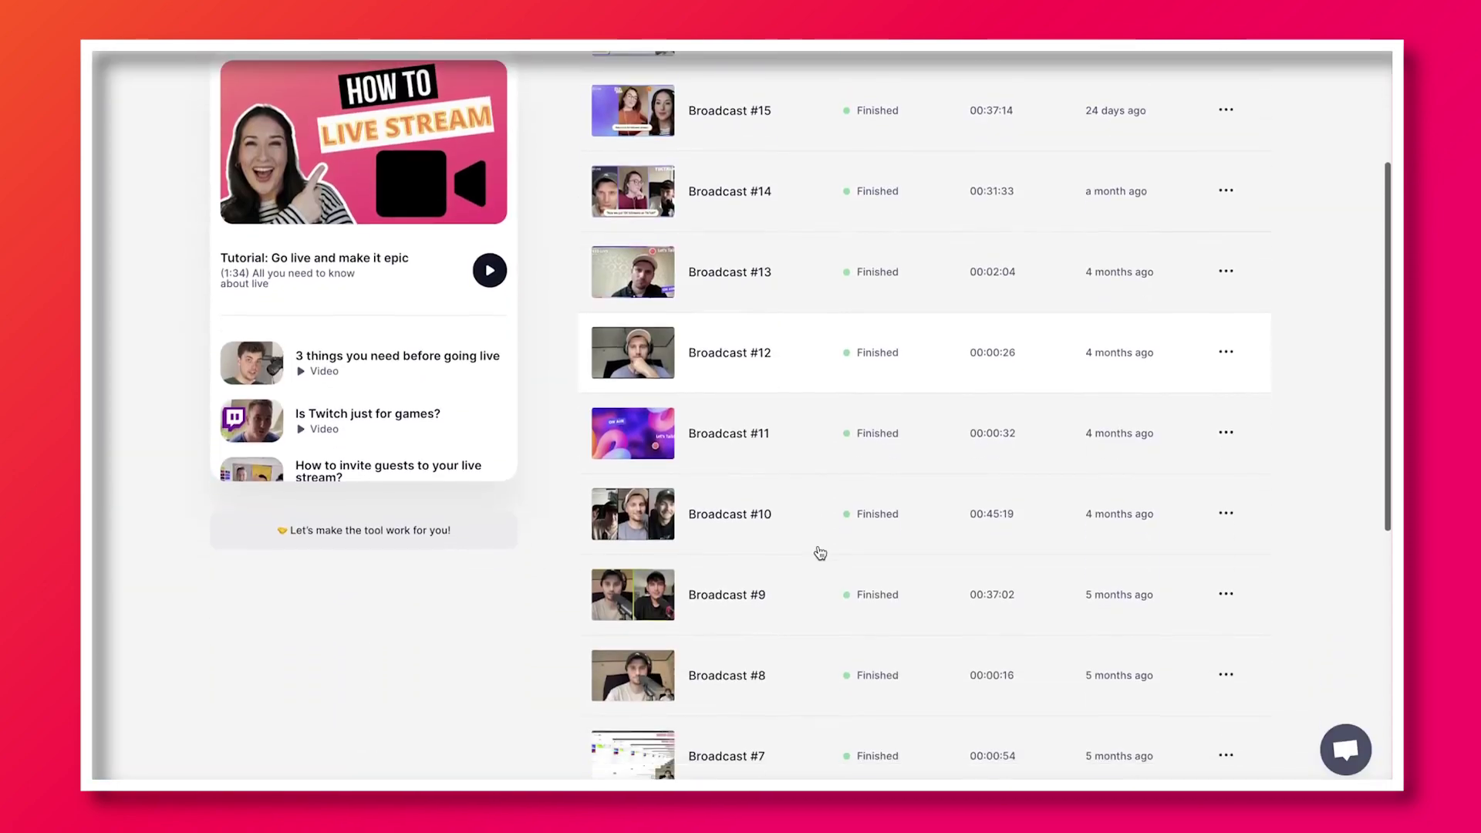
Step: Scroll the broadcast transcript and drag-select the passage to turn into a clip
scroll(819, 551, "down", 3)
scroll(819, 552, "down", 1)
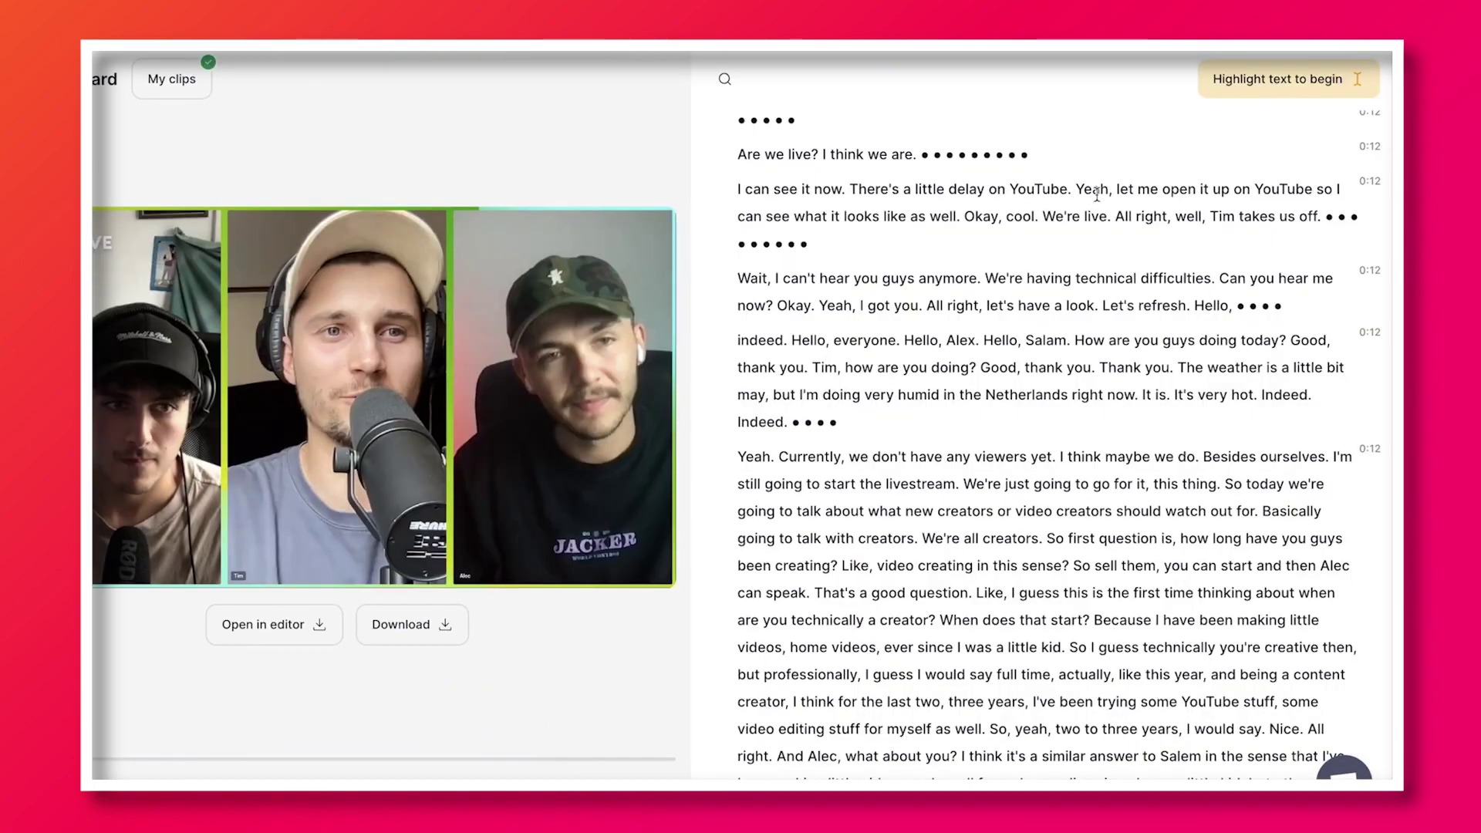
scroll(1096, 194, "down", 4)
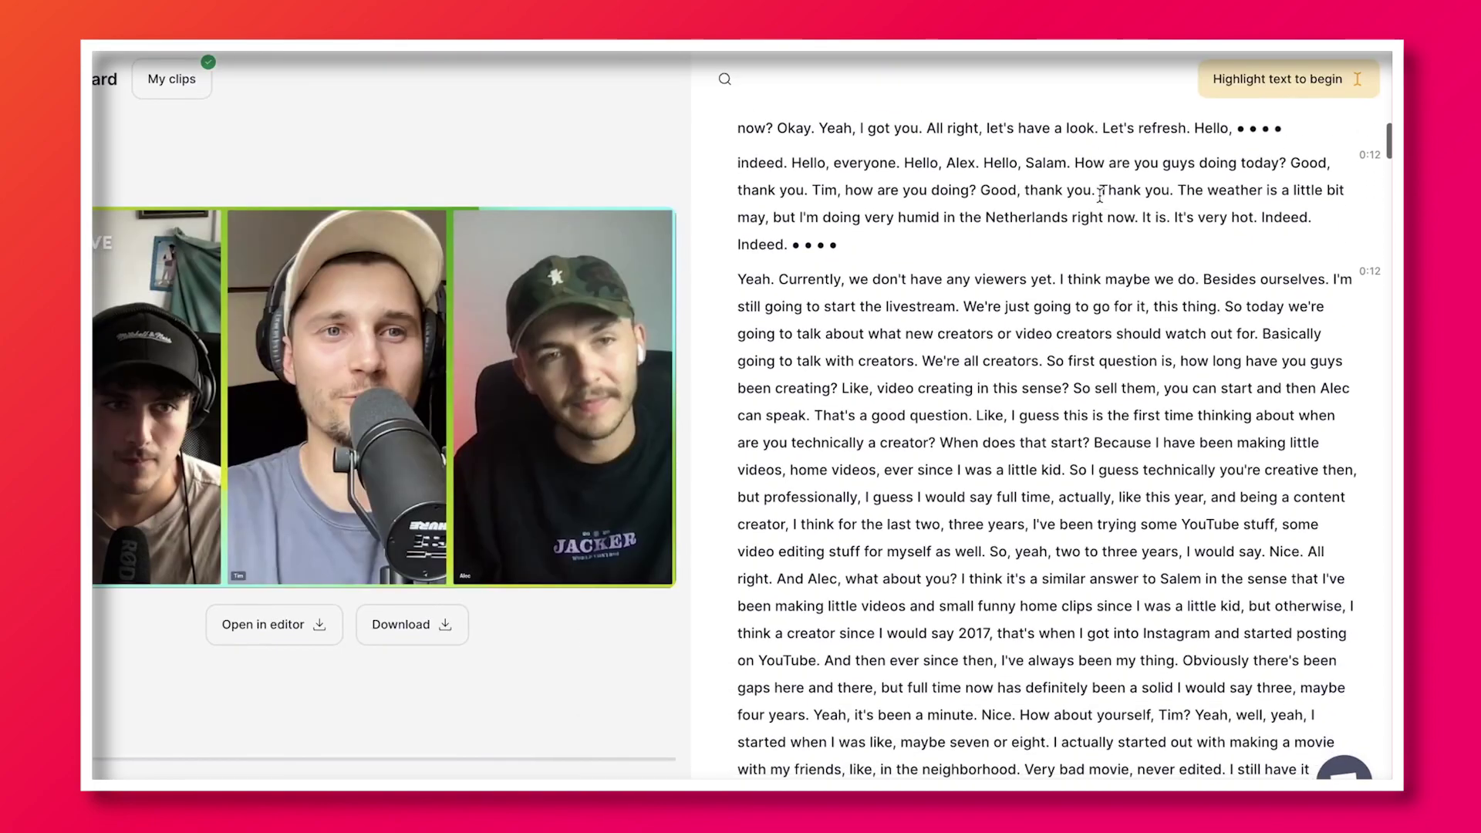
left_click_drag(737, 245, 1072, 436)
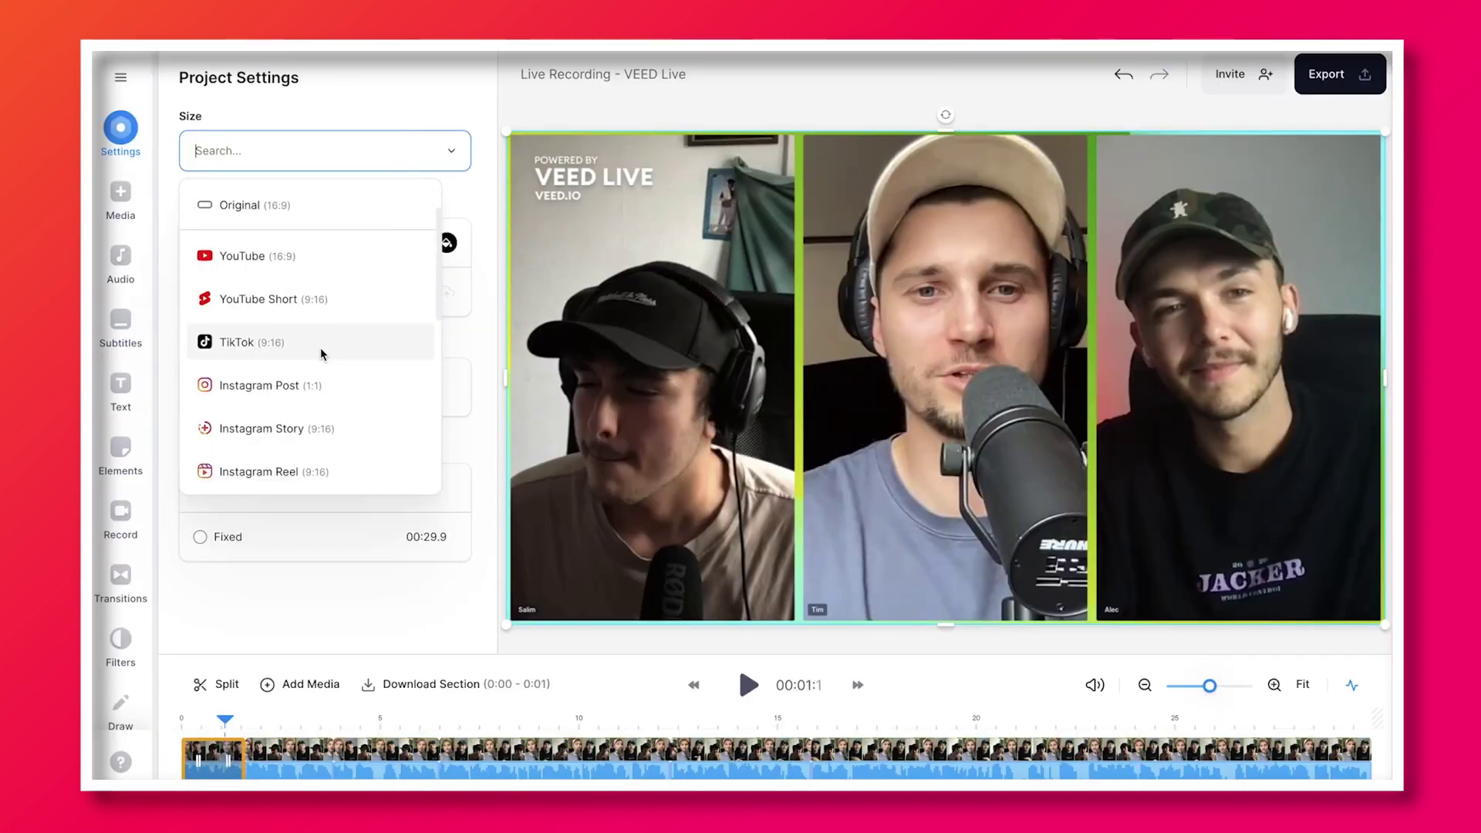
Step: Set the clip to TikTok size and change its background from yellow to green
left_click(321, 350)
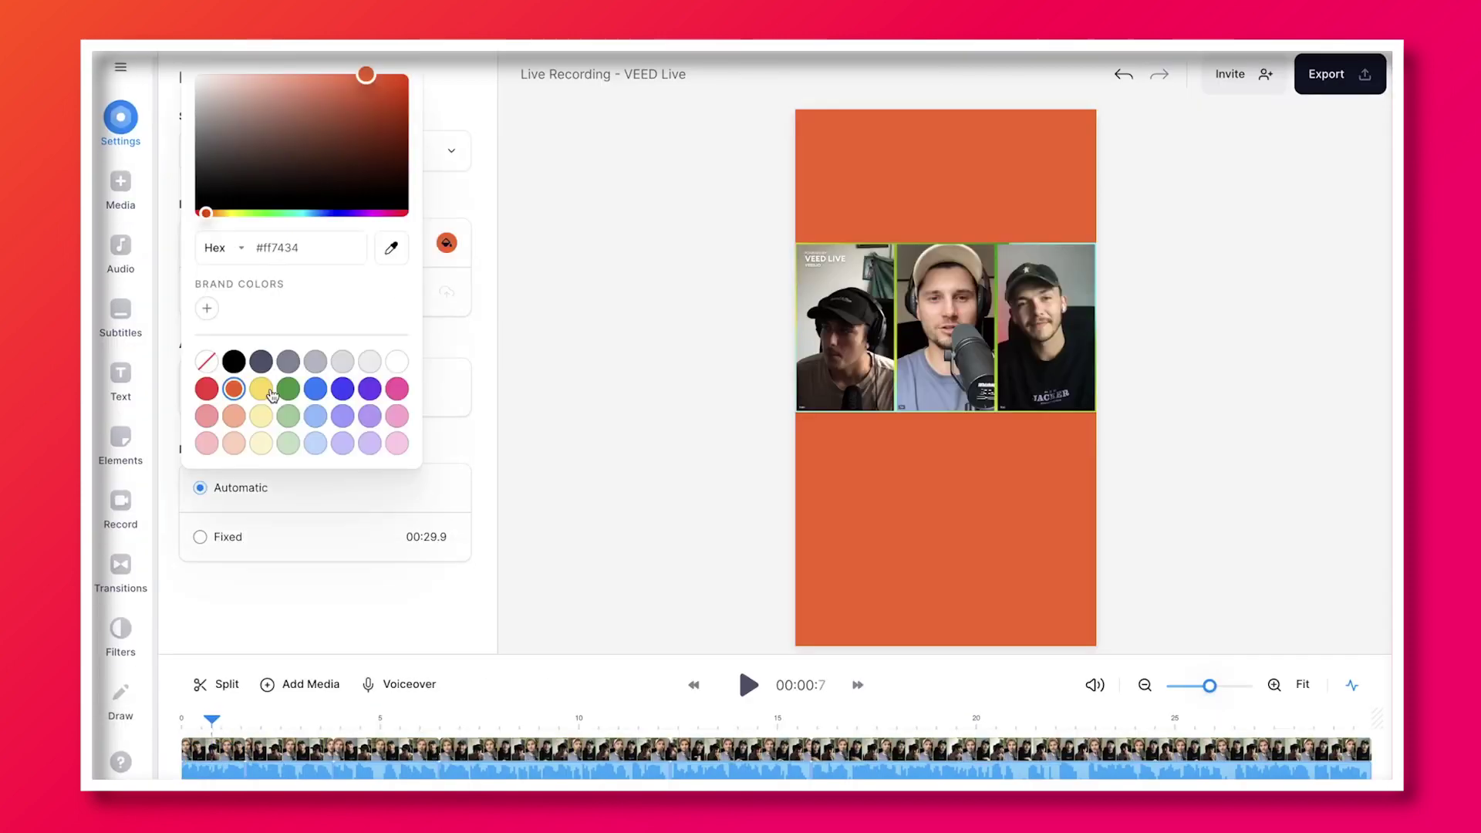
left_click(262, 389)
left_click(290, 391)
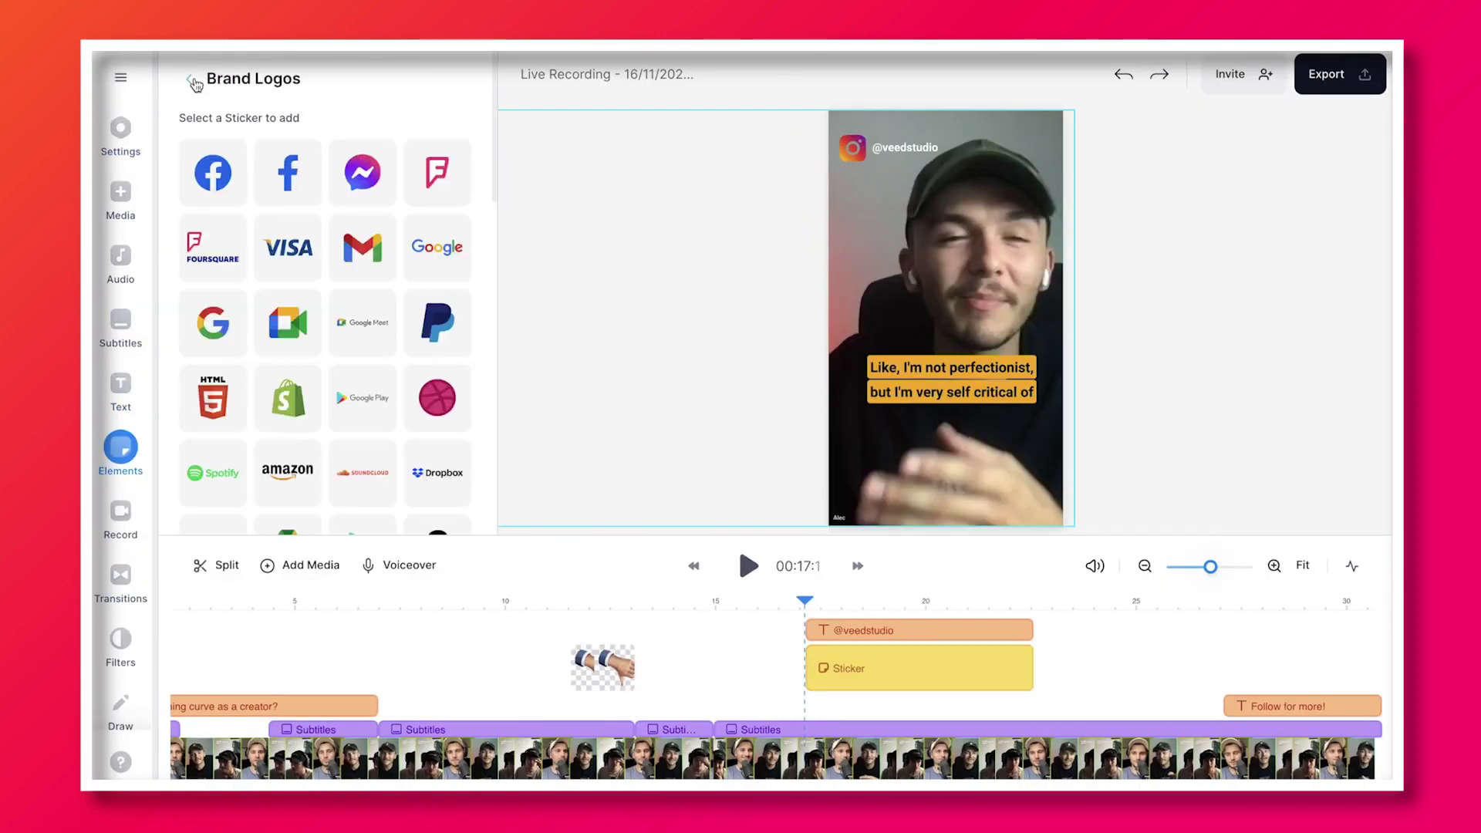
scroll(323, 308, "down", 3)
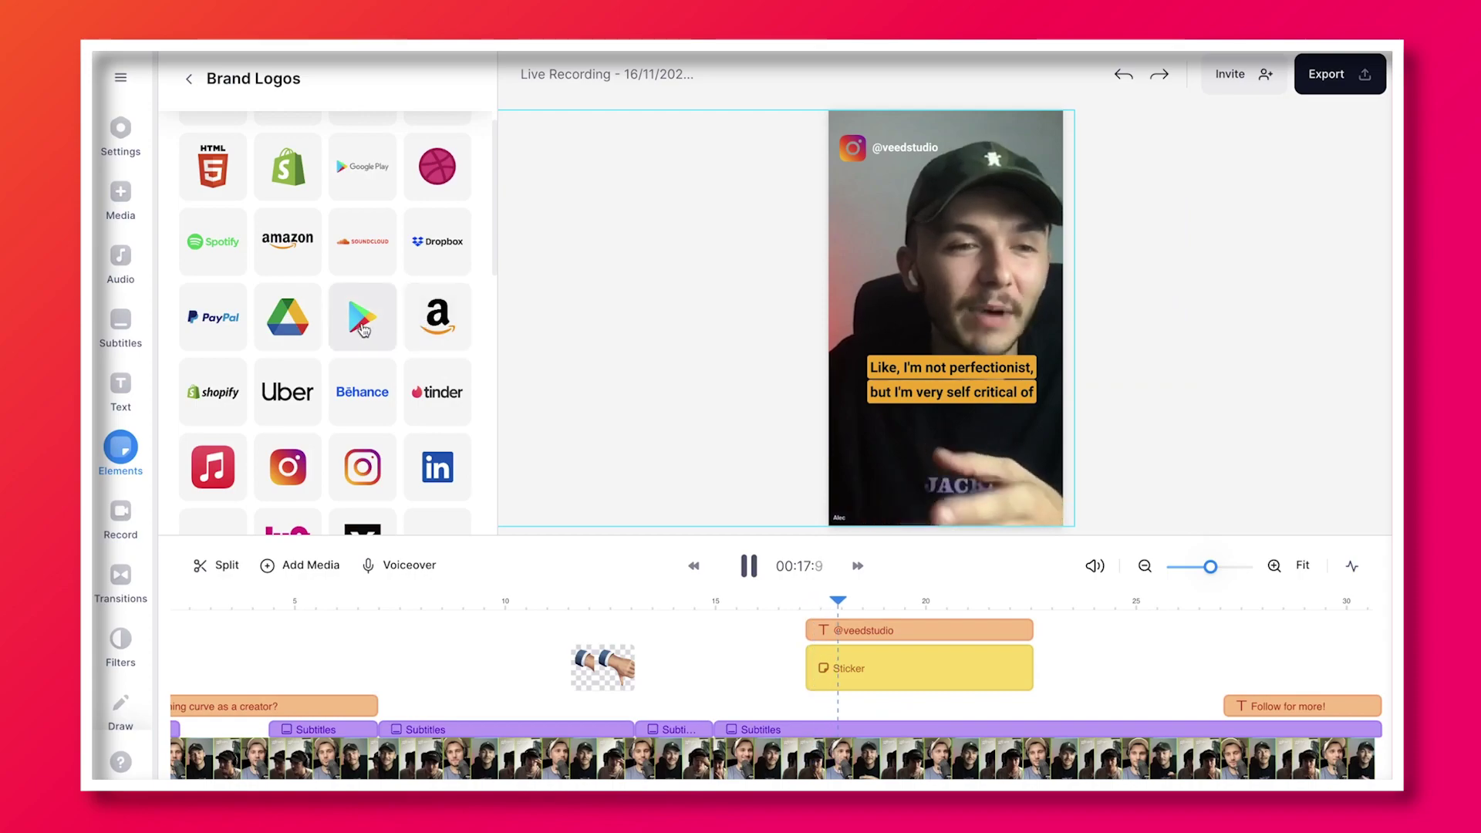